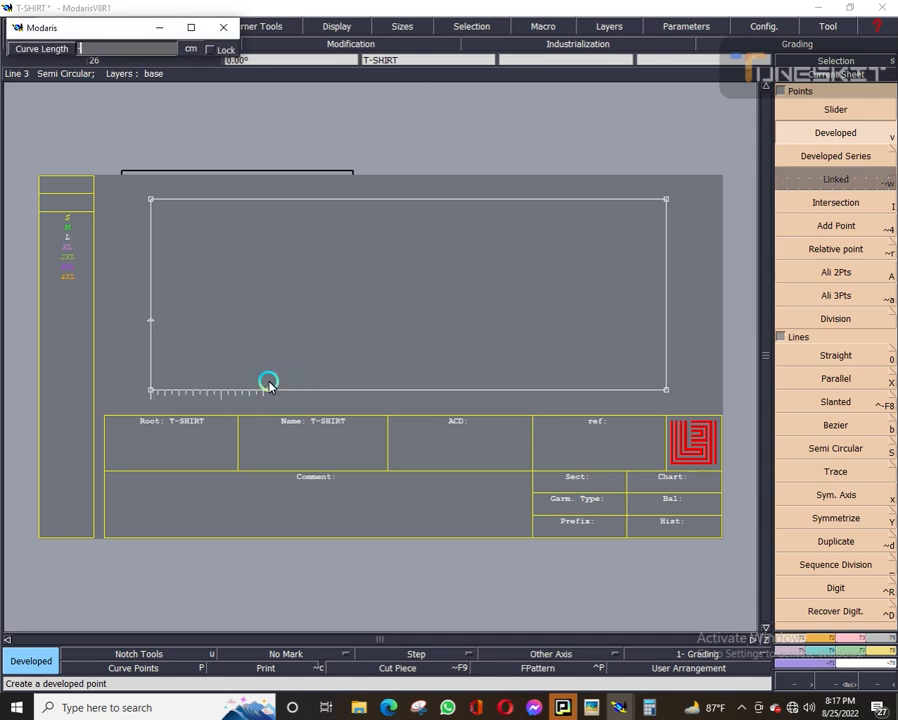
# Add two developed points along the rectangle's lower edge, one at the back neck drop and one at 8.5 cm for the front neck drop.
pyautogui.press('Return')
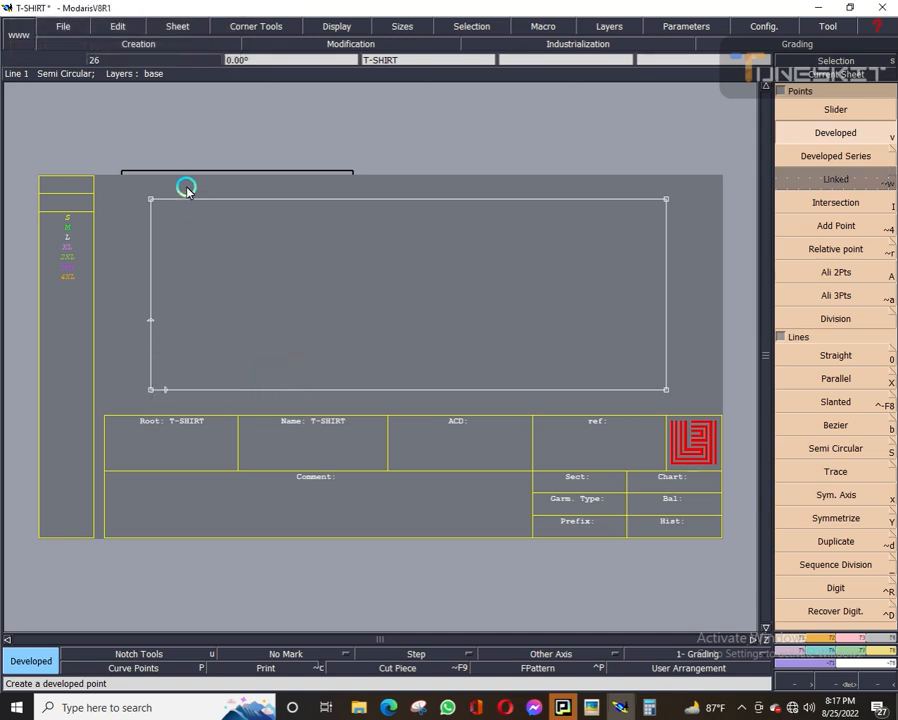
pyautogui.click(155, 390)
pyautogui.click(240, 390)
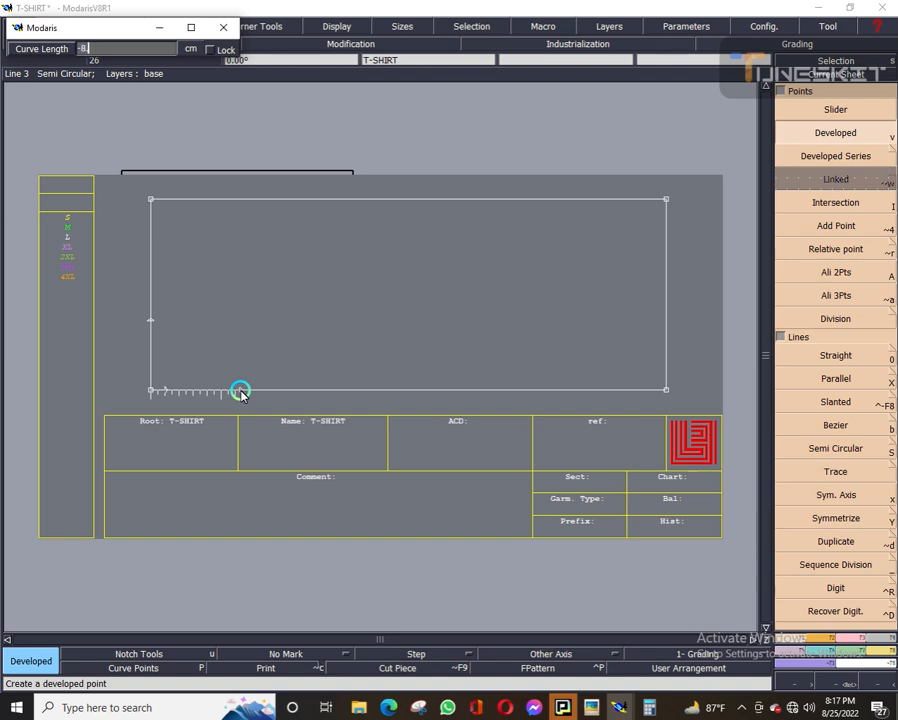
pyautogui.press('Return')
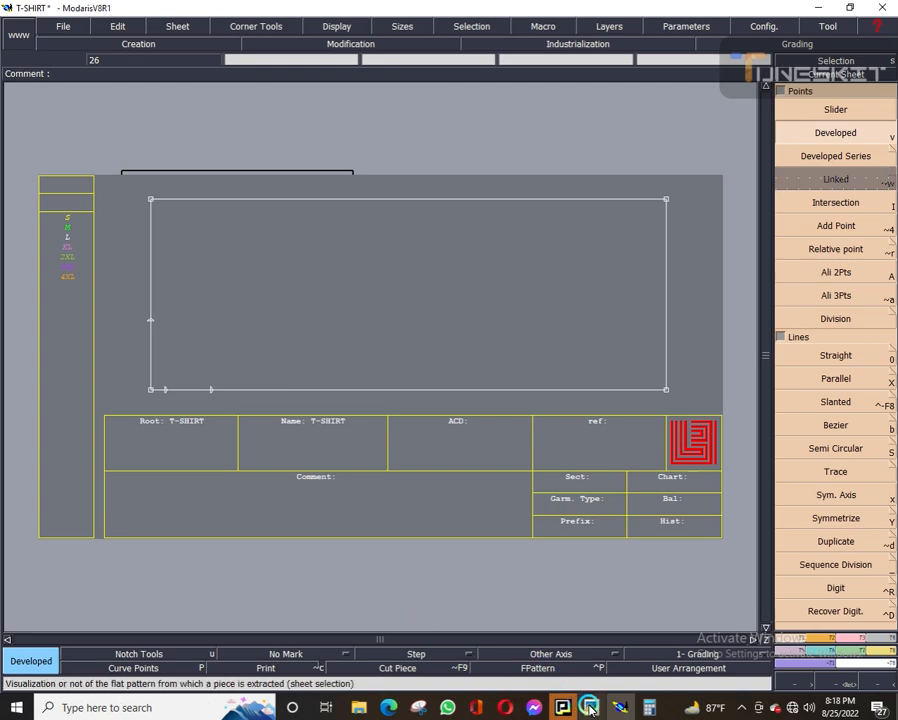
# Look up the size L armhole depth in the spec sheet and add a developed point 24 cm along the upper edge from the left corner.
pyautogui.click(590, 708)
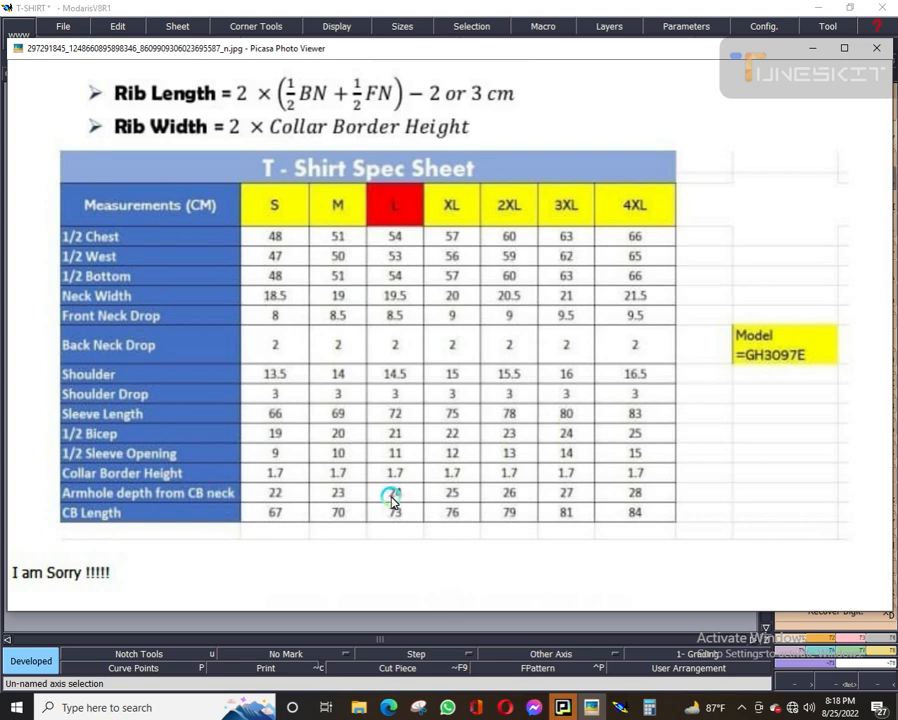
pyautogui.click(812, 48)
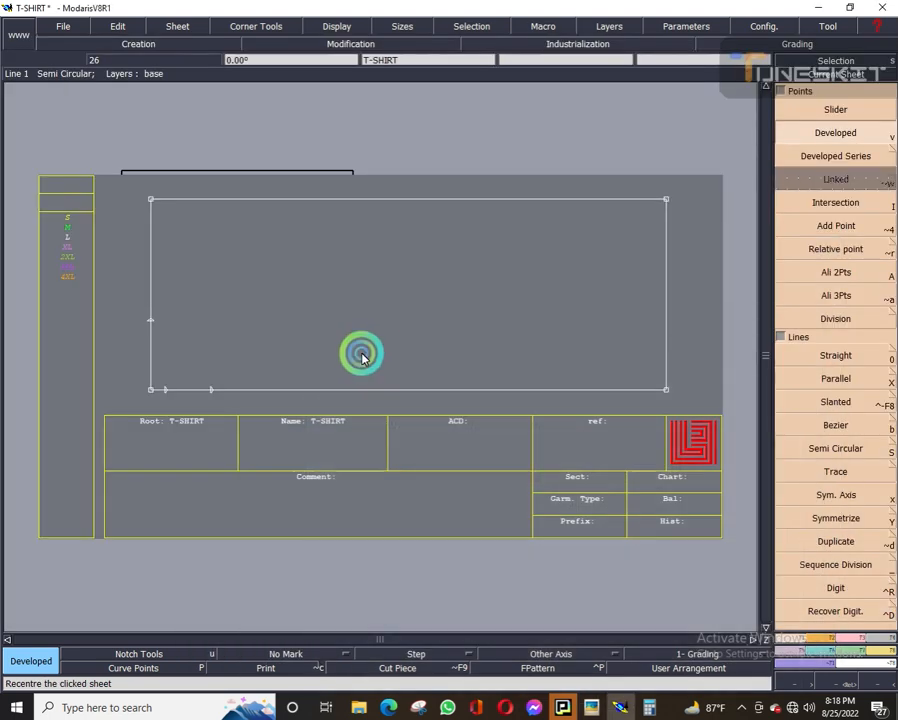
pyautogui.click(150, 200)
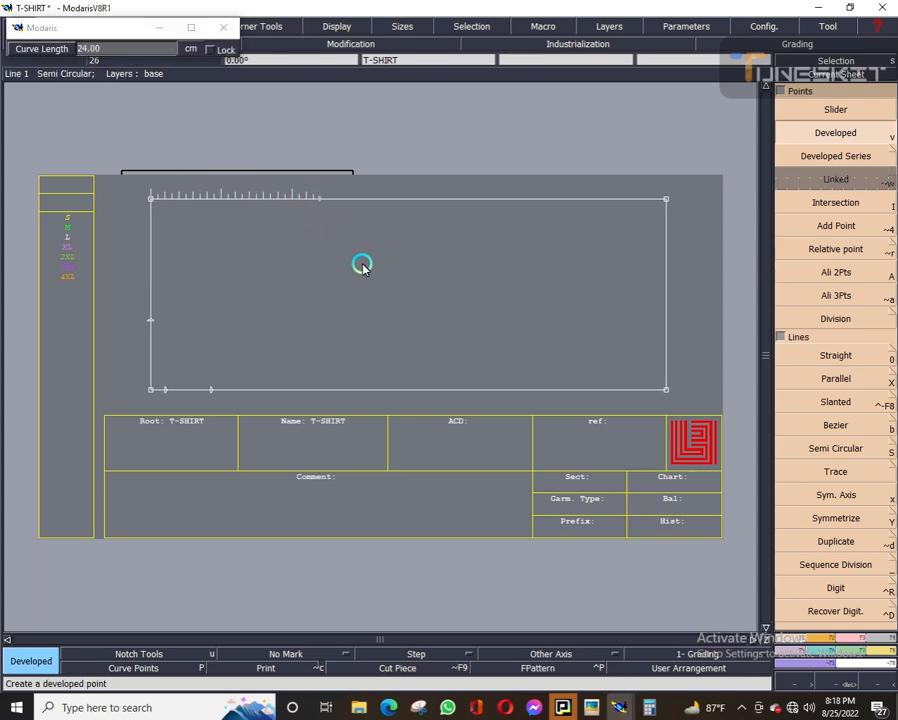
pyautogui.press('Return')
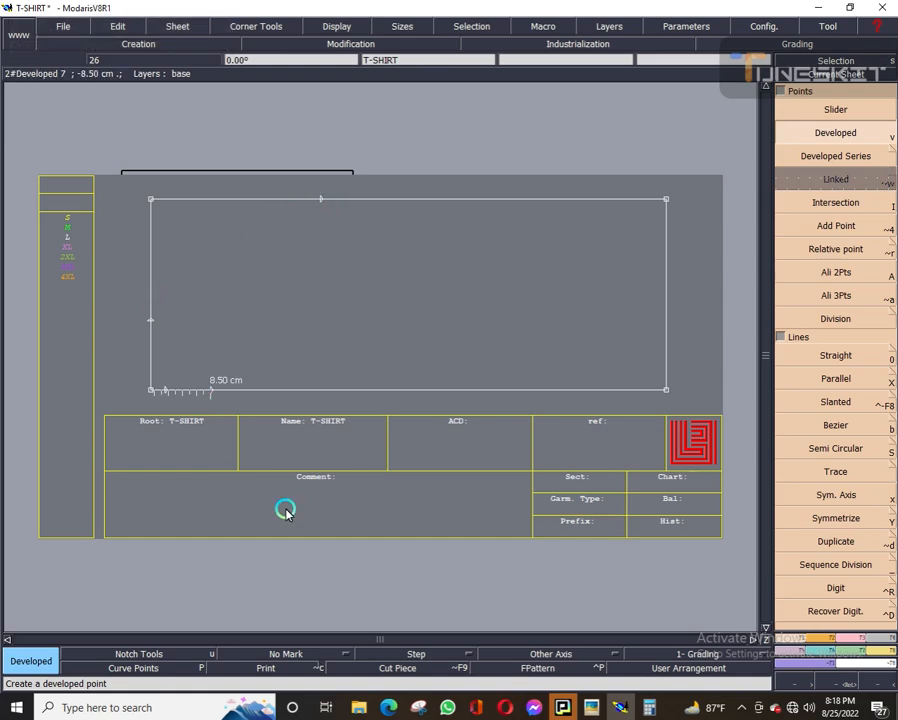
# Check the shoulder drop in the spec sheet and create a parallel of the left vertical edge at a distance of -3 cm.
pyautogui.click(592, 706)
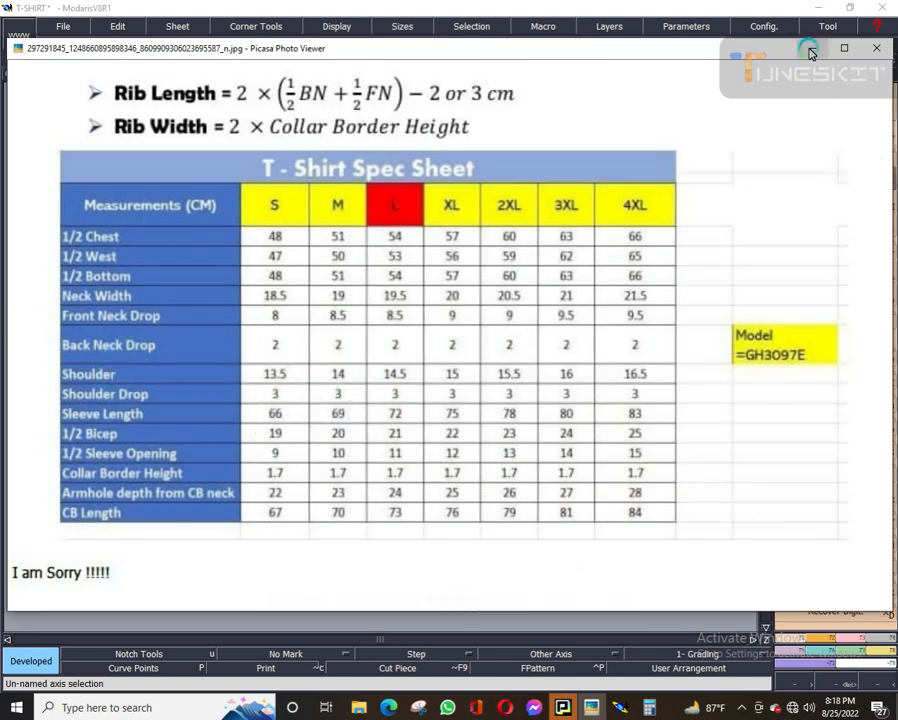
pyautogui.press('Escape')
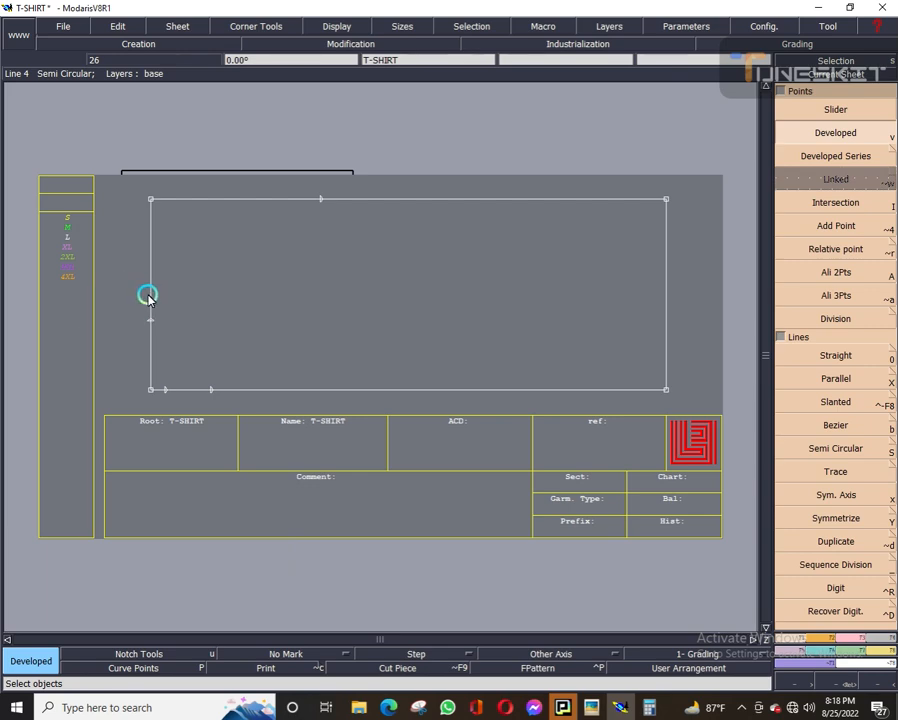
pyautogui.click(833, 381)
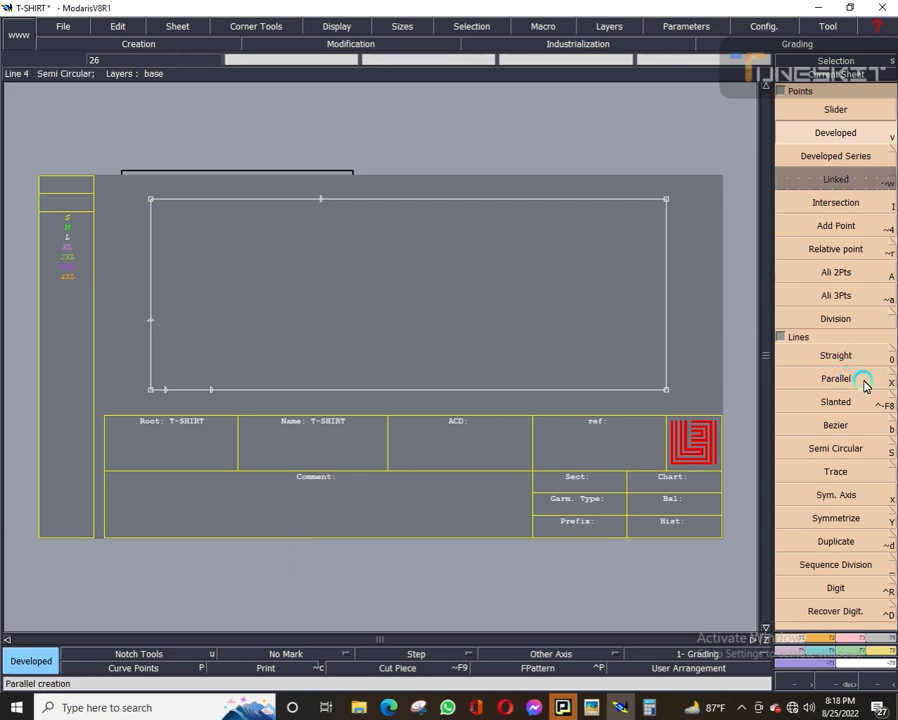
pyautogui.click(151, 288)
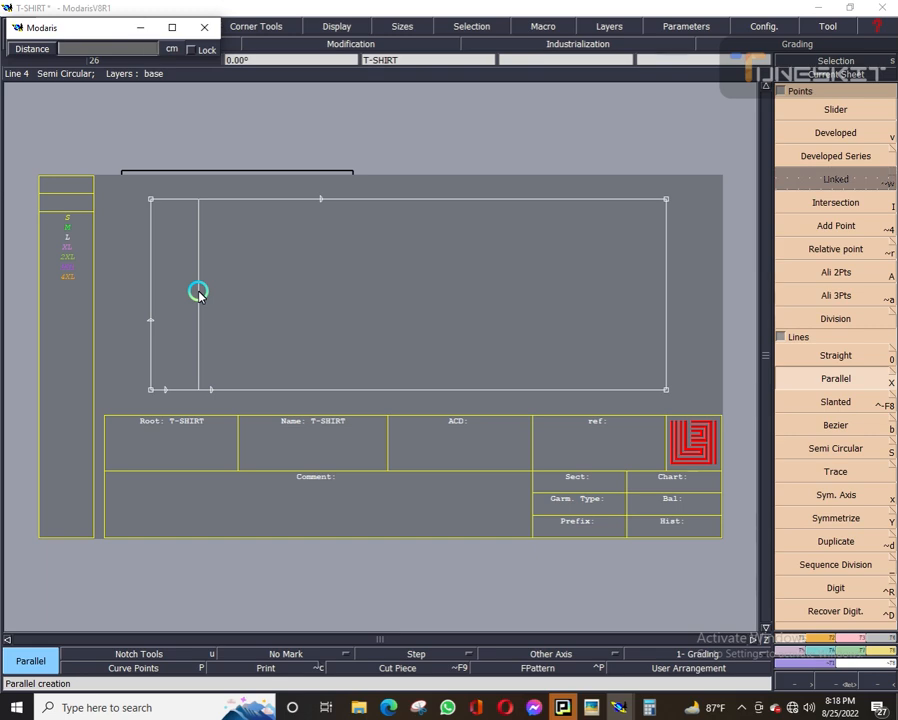
pyautogui.write('-3')
pyautogui.press('Return')
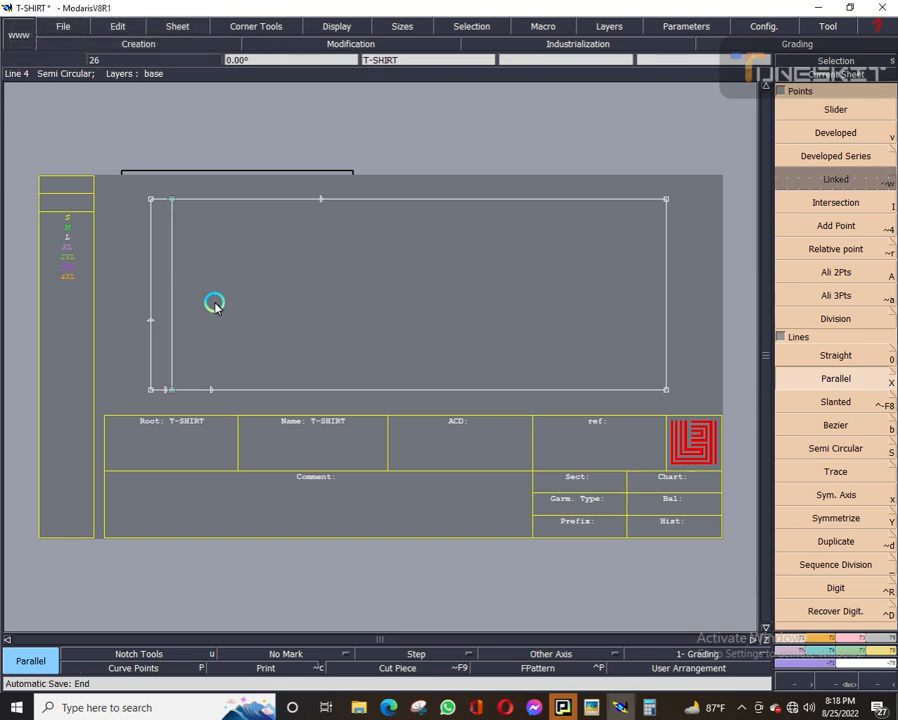
pyautogui.click(822, 71)
pyautogui.click(843, 377)
pyautogui.click(399, 378)
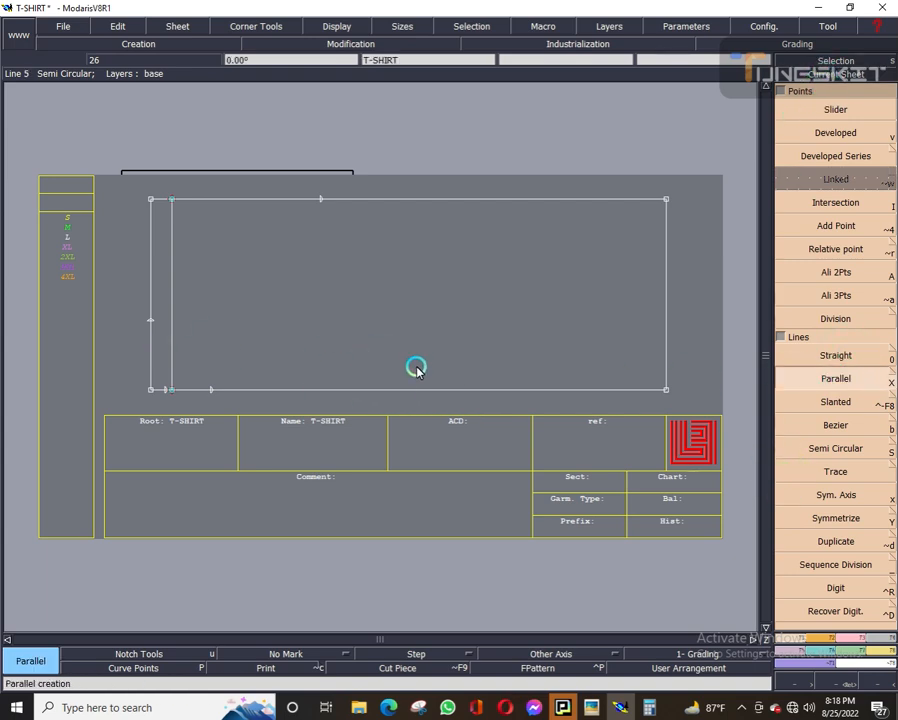
pyautogui.click(853, 357)
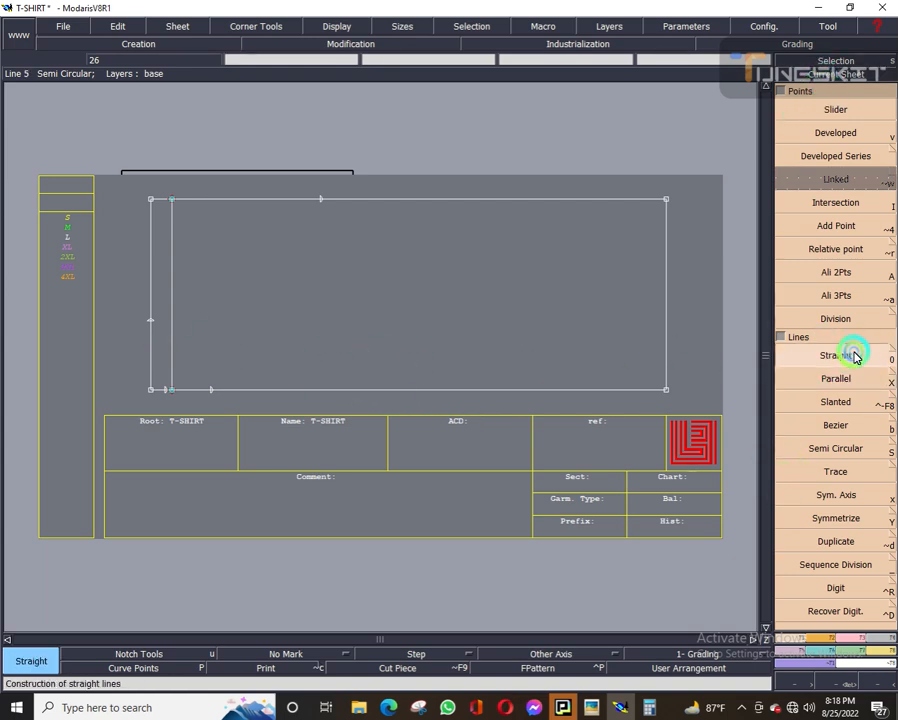
pyautogui.click(151, 319)
pyautogui.click(173, 230)
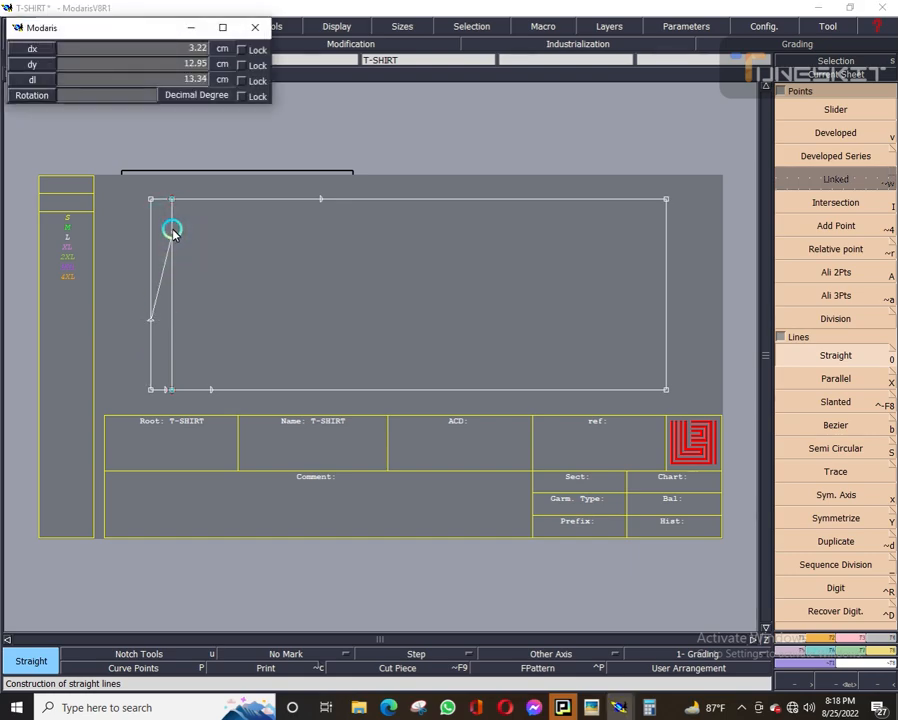
pyautogui.click(190, 245)
pyautogui.hotkey('ctrl', 'z')
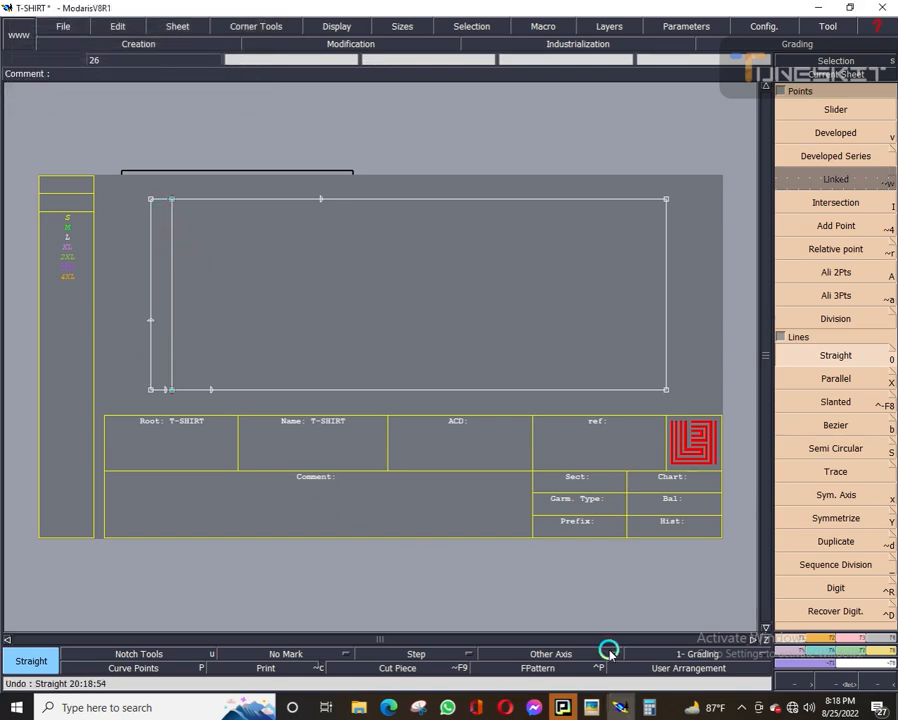
# Look up the size L shoulder value and draw a straight shoulder line from the neck width point with dx 3 cm and dy 14.5 cm.
pyautogui.click(590, 706)
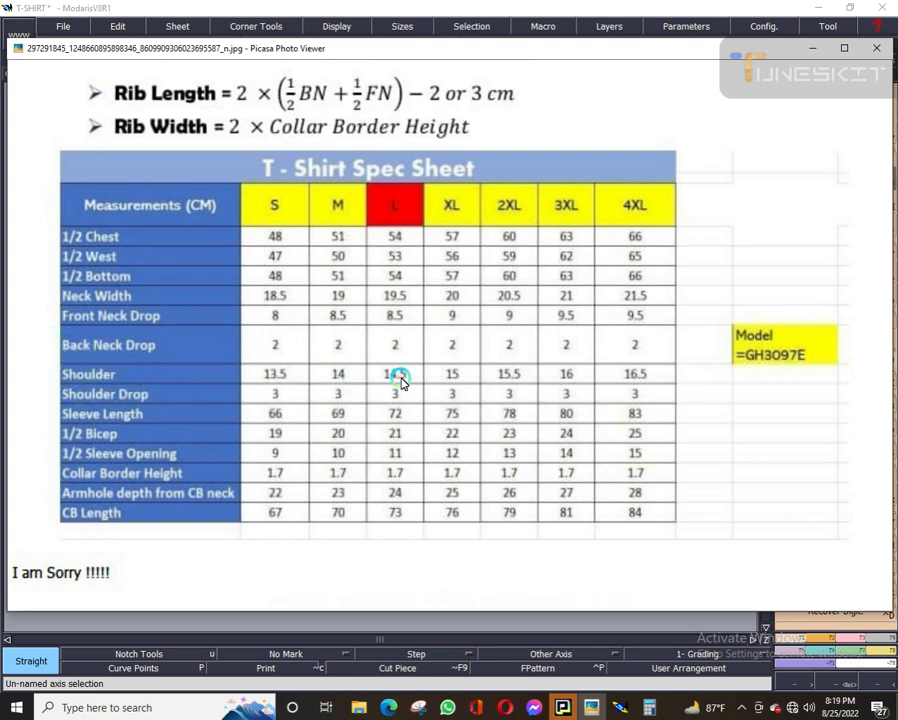
pyautogui.click(811, 48)
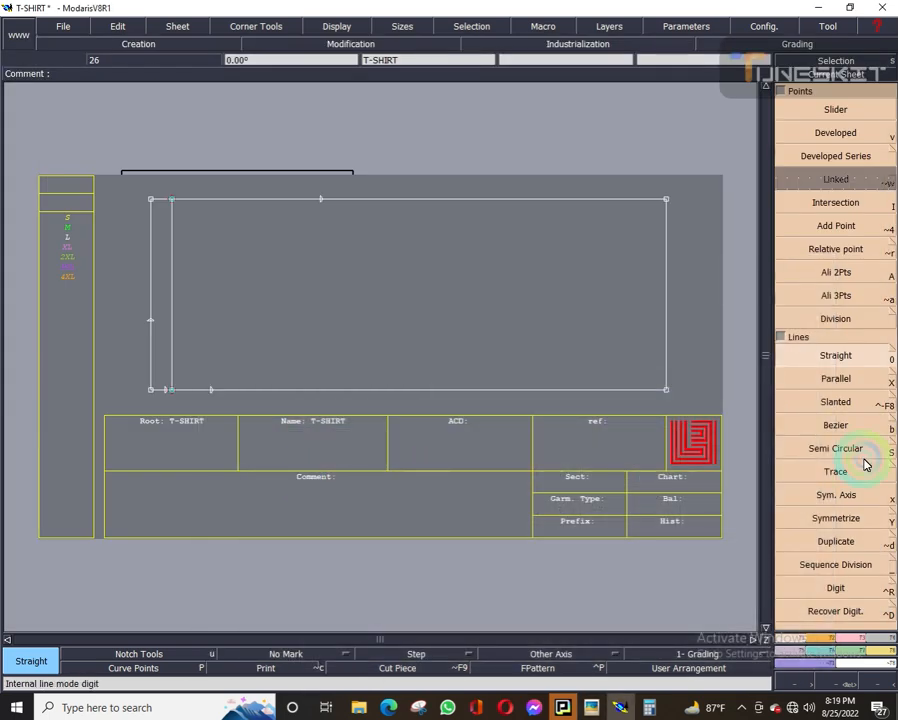
pyautogui.click(819, 356)
pyautogui.click(150, 319)
pyautogui.click(174, 239)
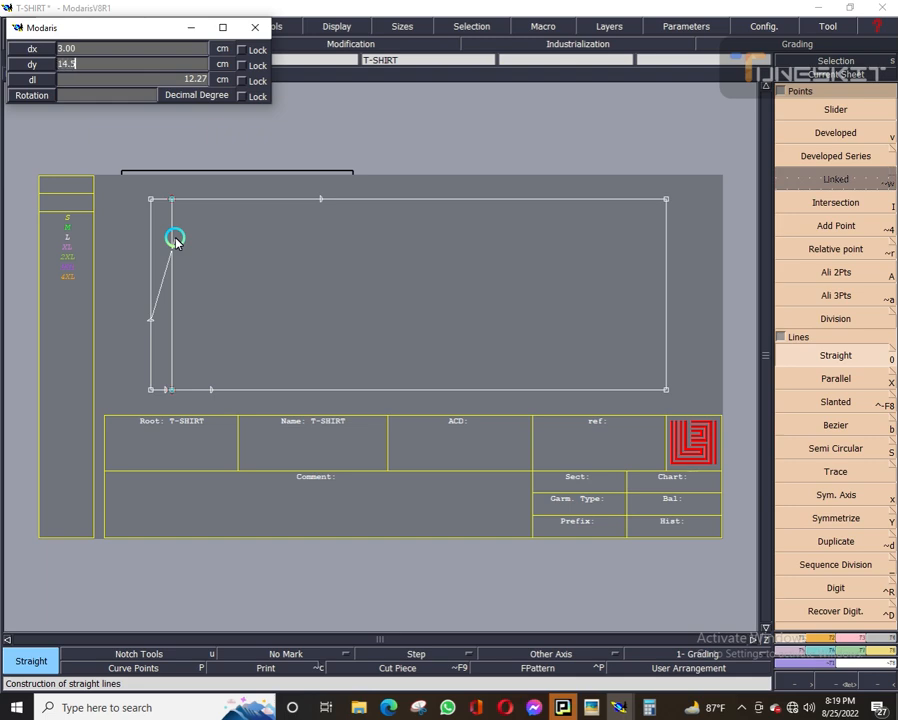
pyautogui.press('Return')
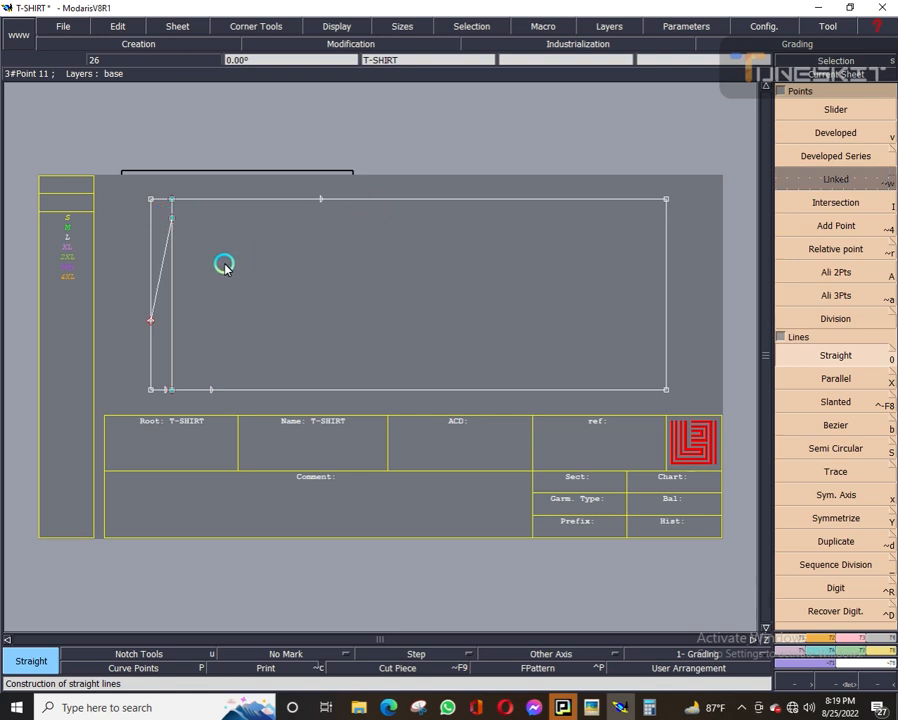
# Delete the vertical parallel guide line used for the shoulder drop and recentre the sheet.
pyautogui.press('Delete')
pyautogui.click(172, 208)
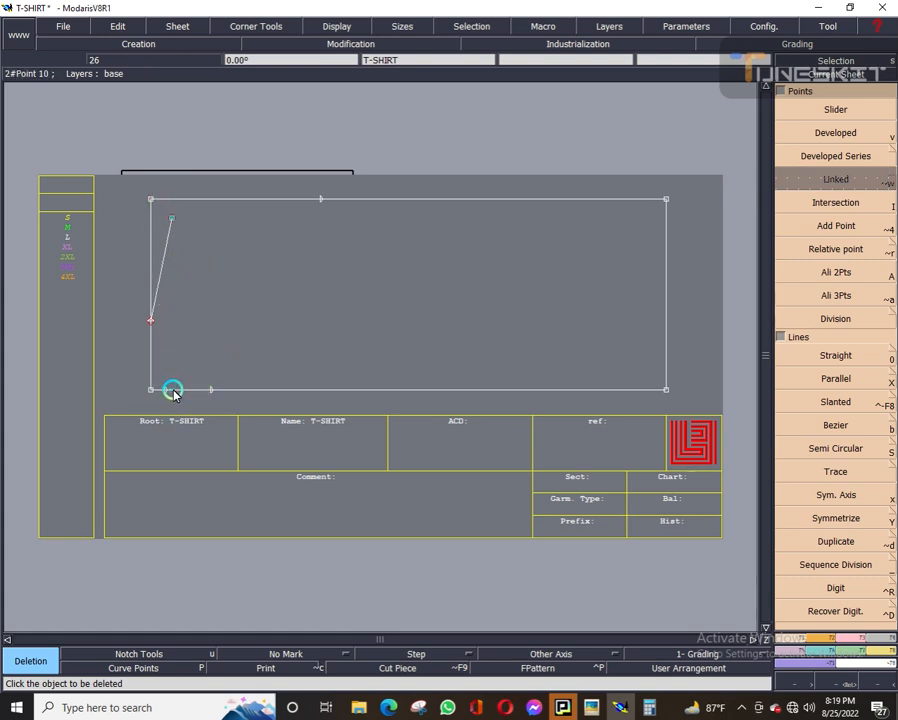
pyautogui.click(800, 75)
pyautogui.click(235, 338)
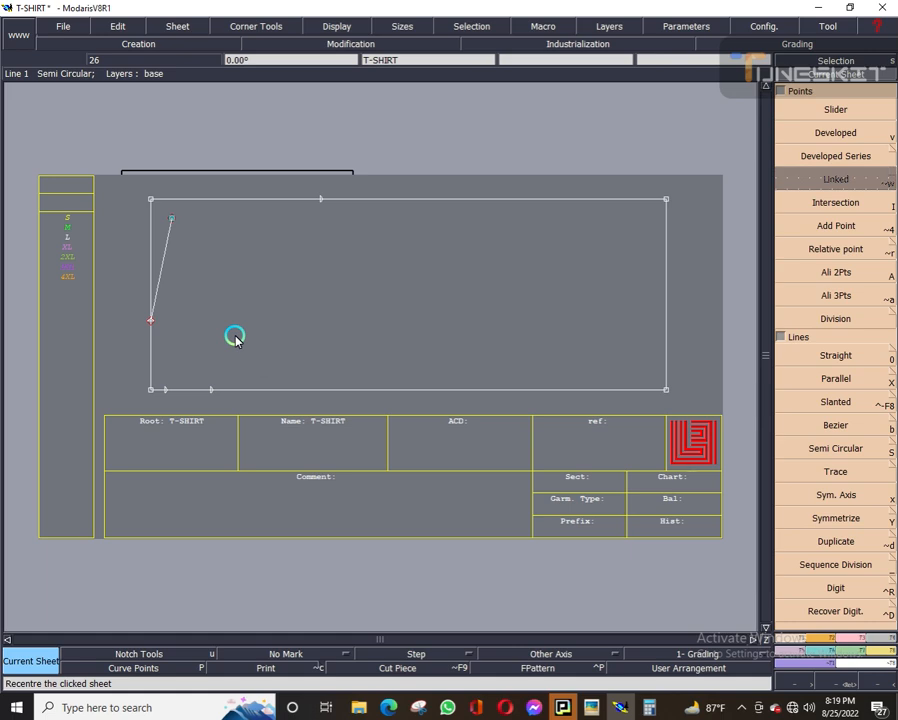
pyautogui.click(248, 323)
pyautogui.click(830, 80)
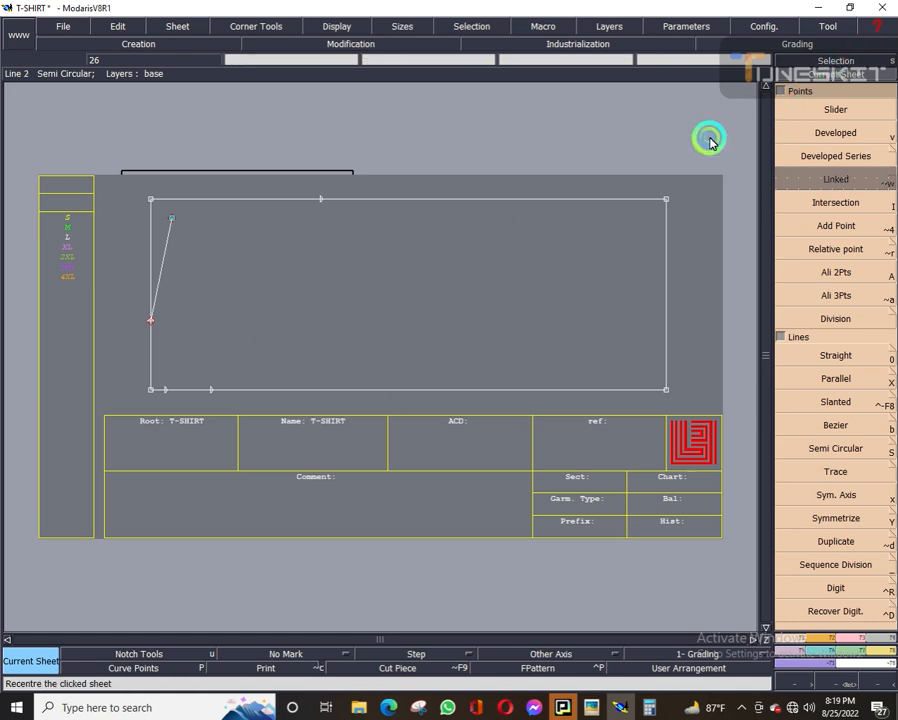
# Draw a Bezier armhole line from the shoulder tip to the 24 cm point on the upper edge.
pyautogui.press('b')
pyautogui.click(174, 219)
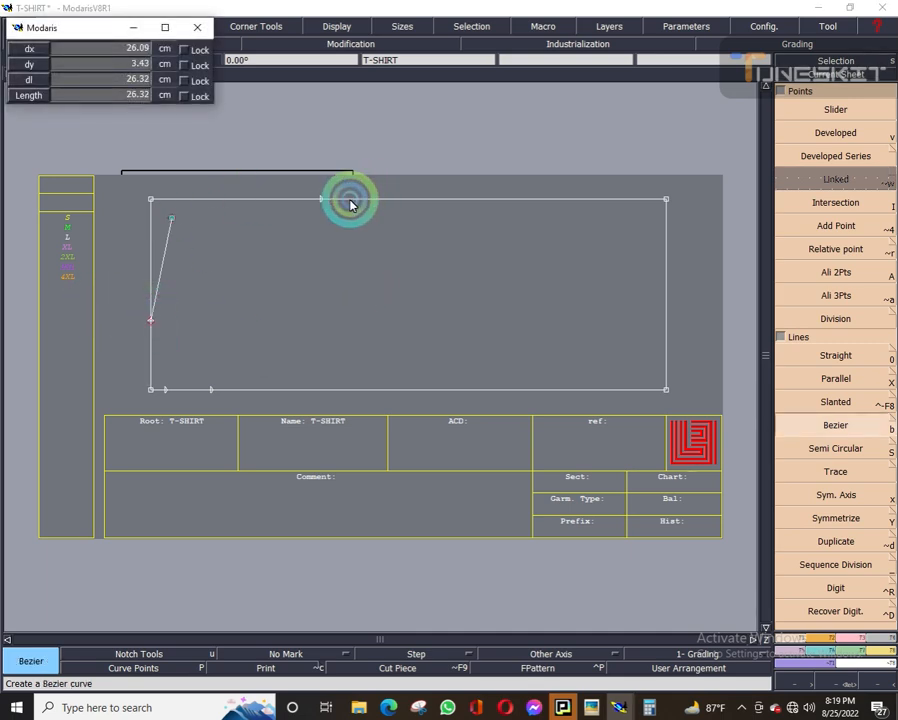
pyautogui.click(320, 200)
# Draw two Bezier neckline lines from the neck width point to the back and front neck drop points on the lower edge.
pyautogui.click(150, 322)
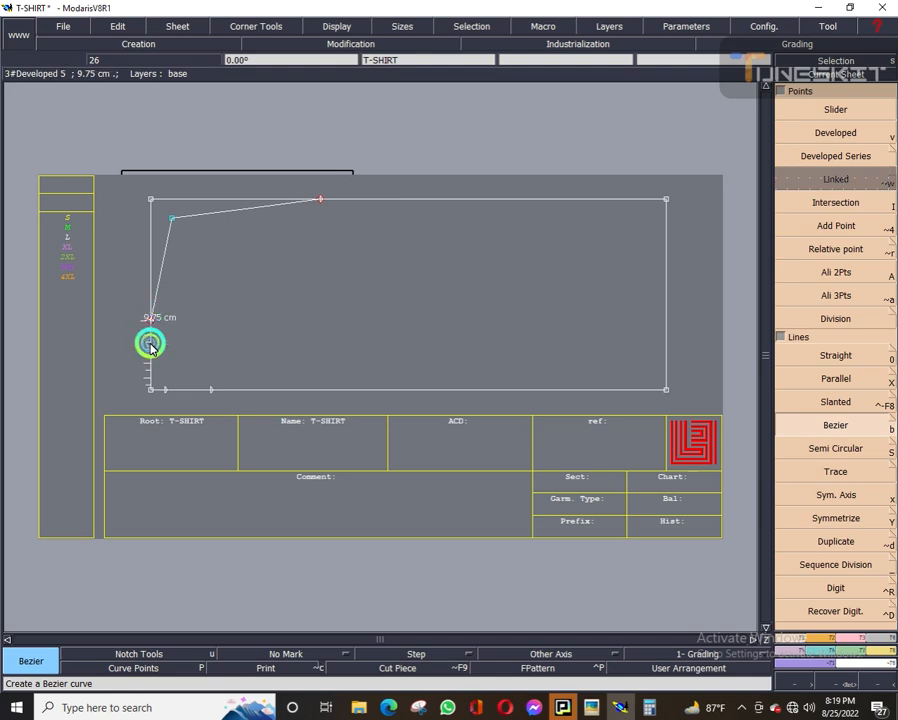
pyautogui.click(166, 389)
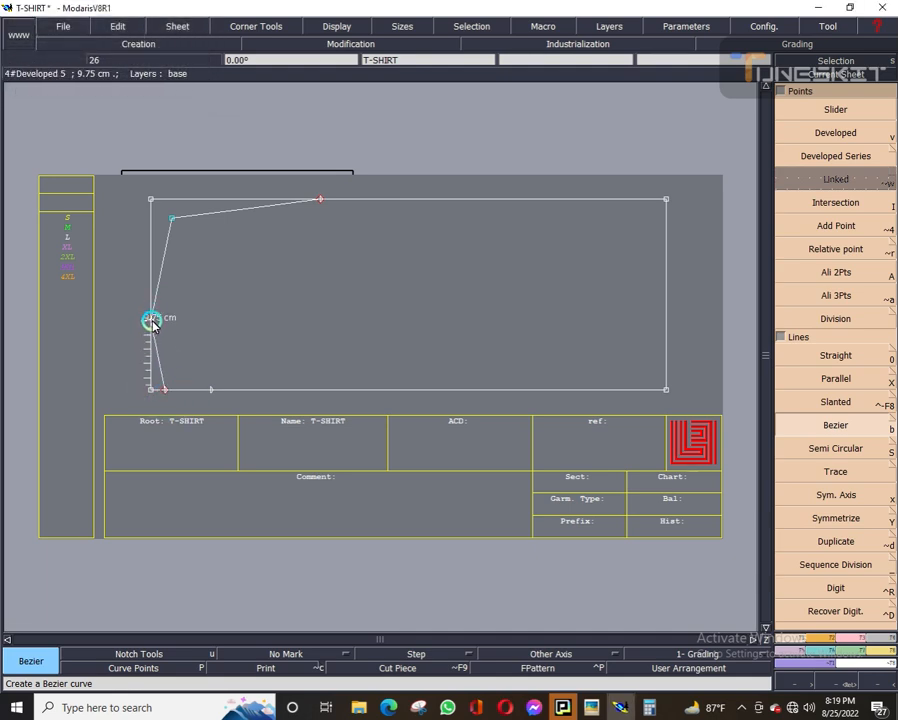
pyautogui.click(151, 320)
pyautogui.click(211, 390)
pyautogui.click(3, 320)
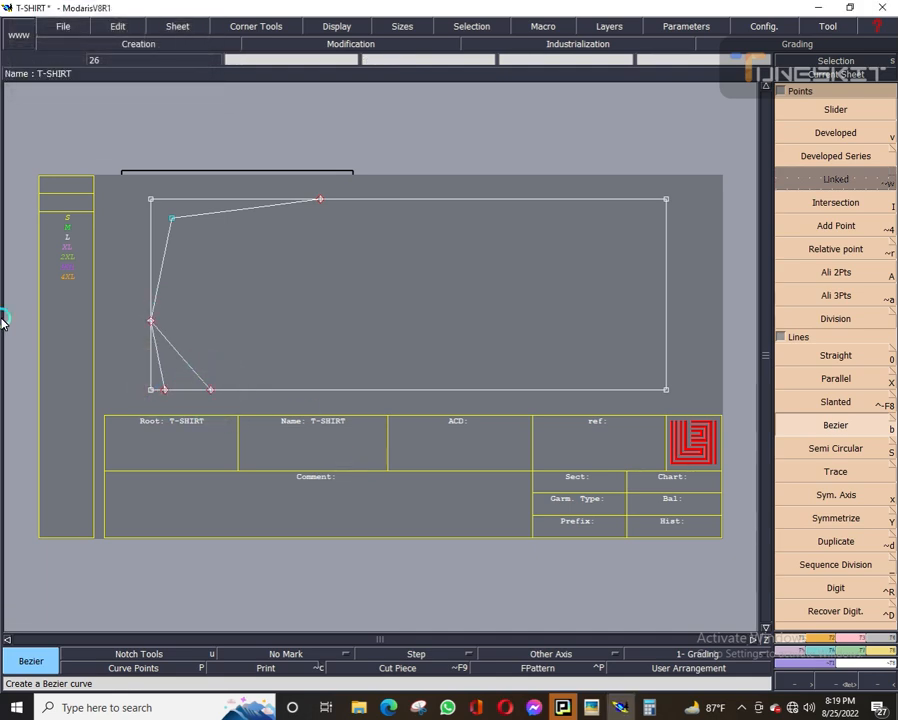
# Delete both neckline Bezier lines and the armhole Bezier line, keeping the shoulder line.
pyautogui.click(836, 74)
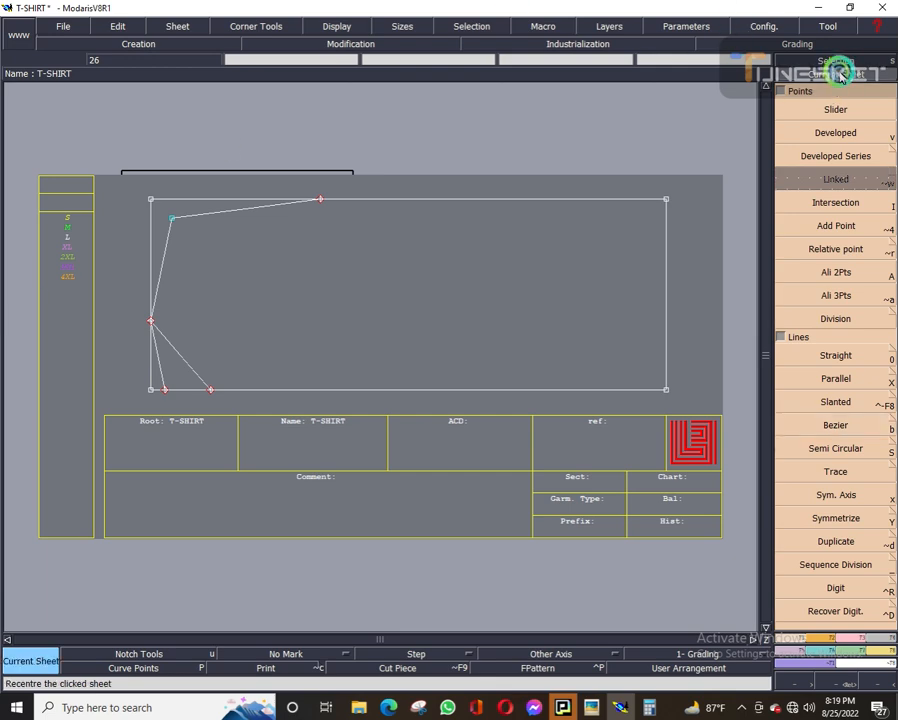
pyautogui.click(169, 347)
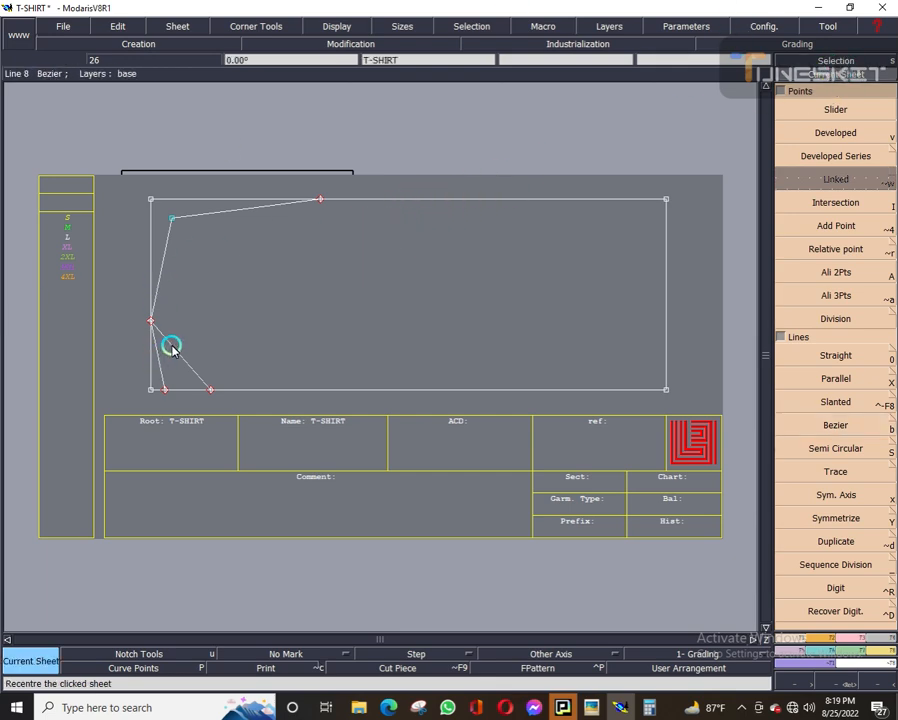
pyautogui.press('Delete')
pyautogui.click(172, 347)
pyautogui.click(145, 359)
pyautogui.click(158, 354)
pyautogui.click(214, 281)
pyautogui.click(202, 220)
pyautogui.click(200, 214)
pyautogui.click(309, 221)
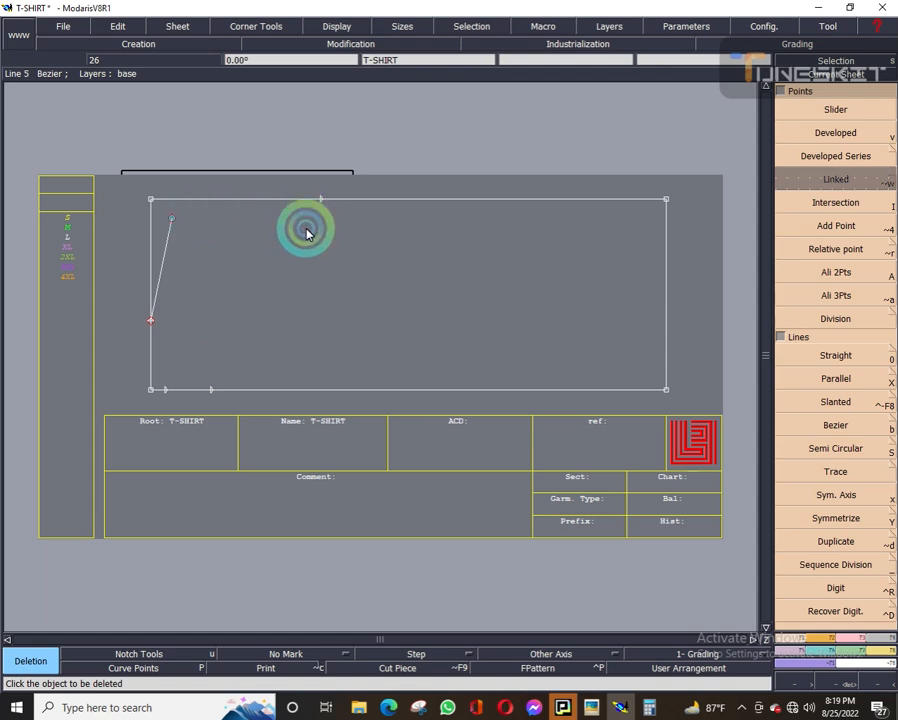
# Delete the left vertical edge and replace it with a Bezier line from the neck width point to the lower left corner.
pyautogui.click(151, 255)
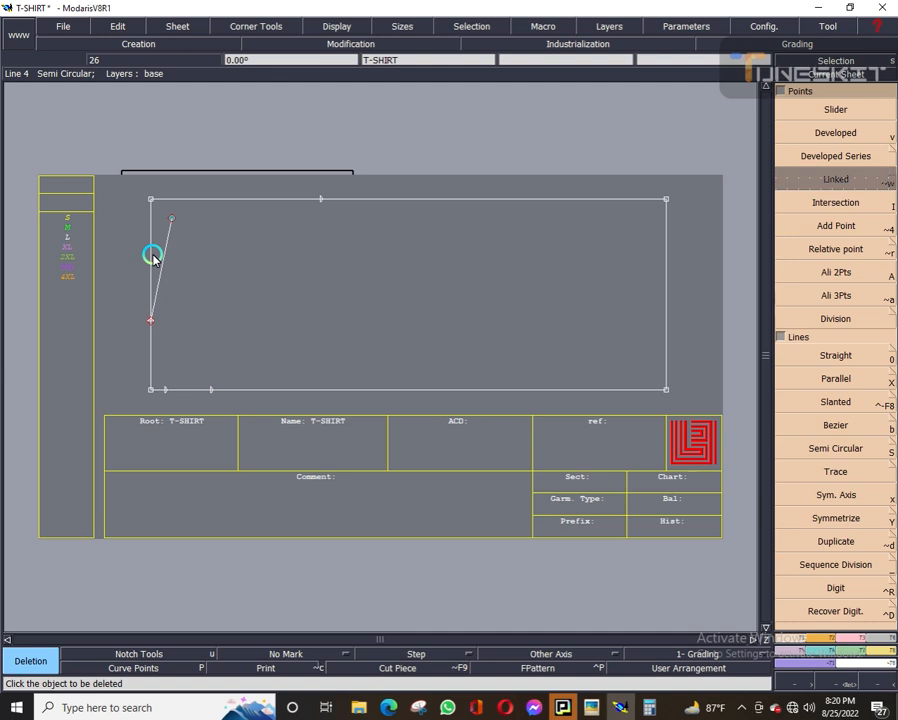
pyautogui.click(152, 254)
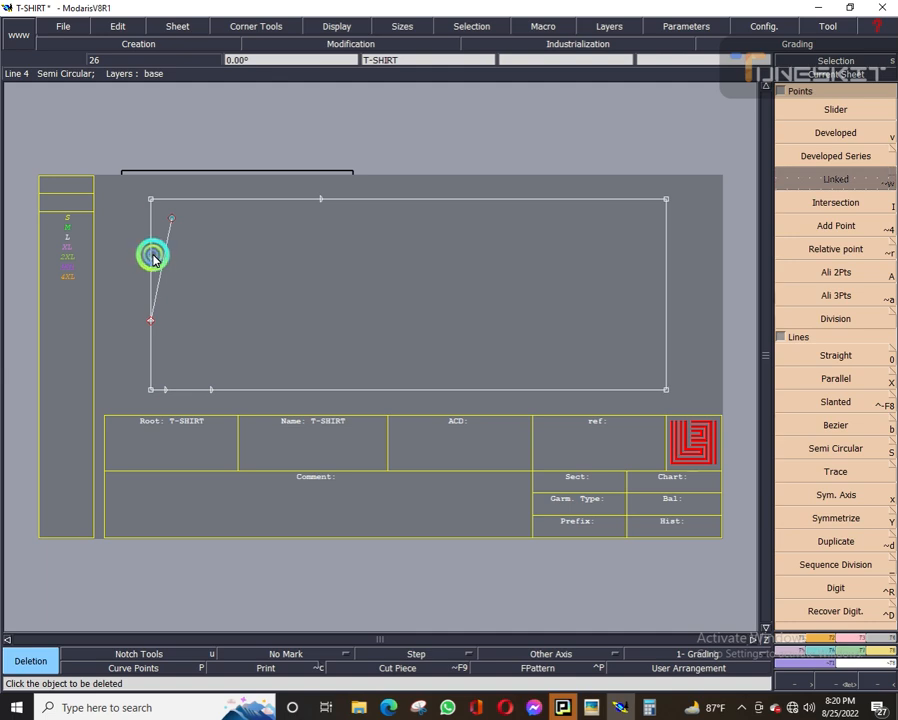
pyautogui.press('b')
pyautogui.click(151, 320)
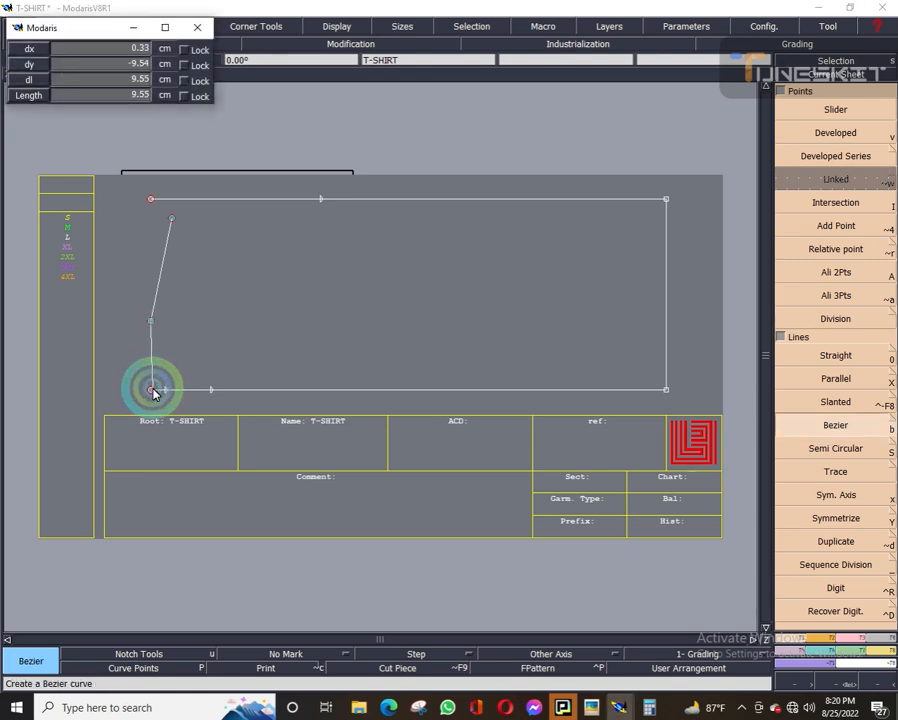
pyautogui.click(150, 389)
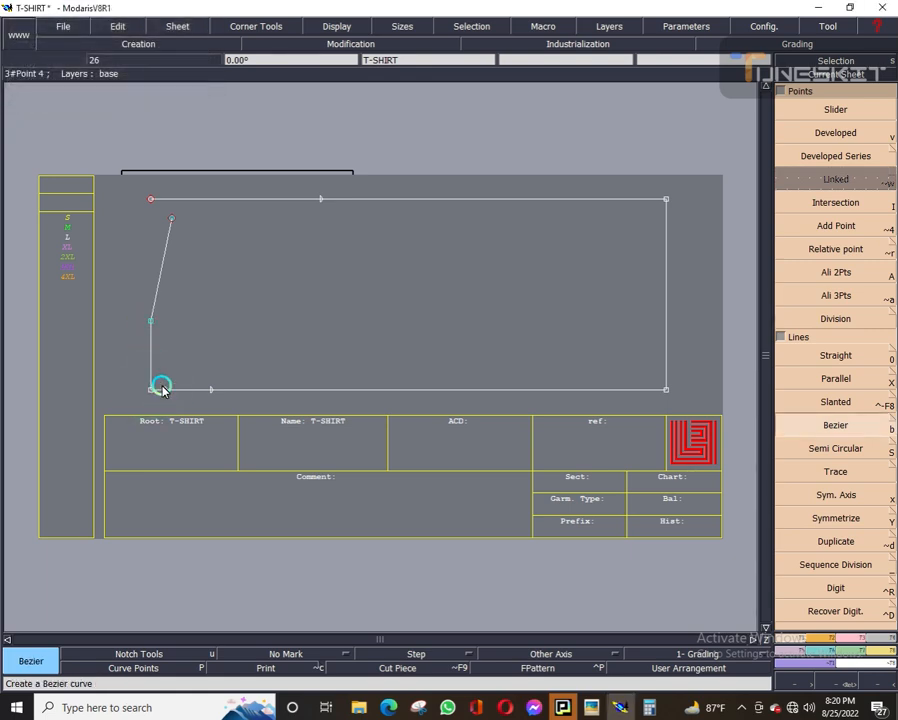
# Create parallel lines 2 cm on each side of the shoulder line and delete the original shoulder line.
pyautogui.click(831, 387)
pyautogui.click(160, 287)
pyautogui.click(158, 271)
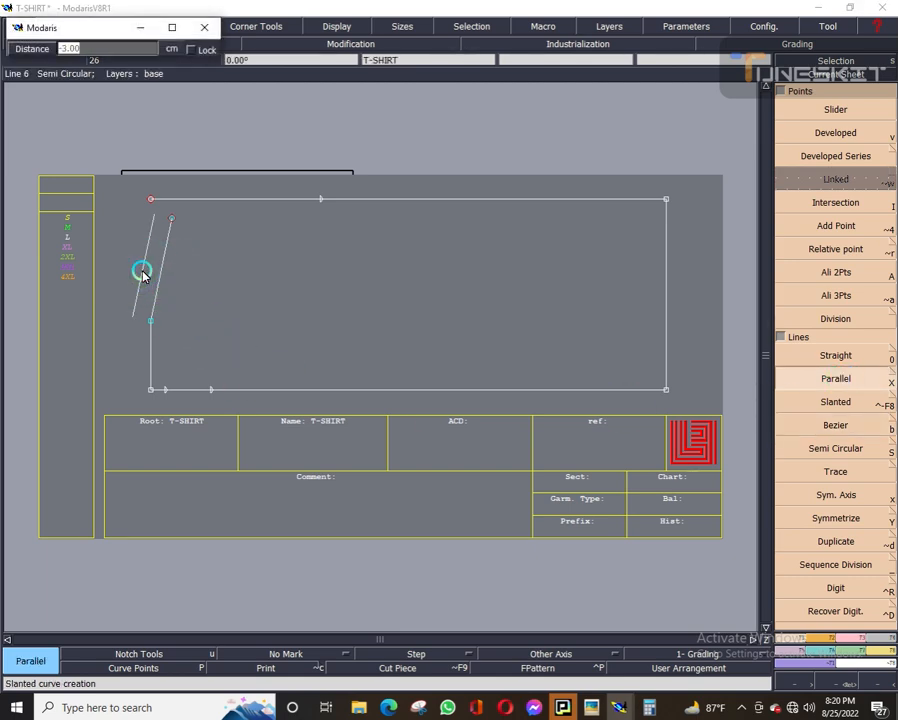
pyautogui.press('Return')
pyautogui.click(167, 271)
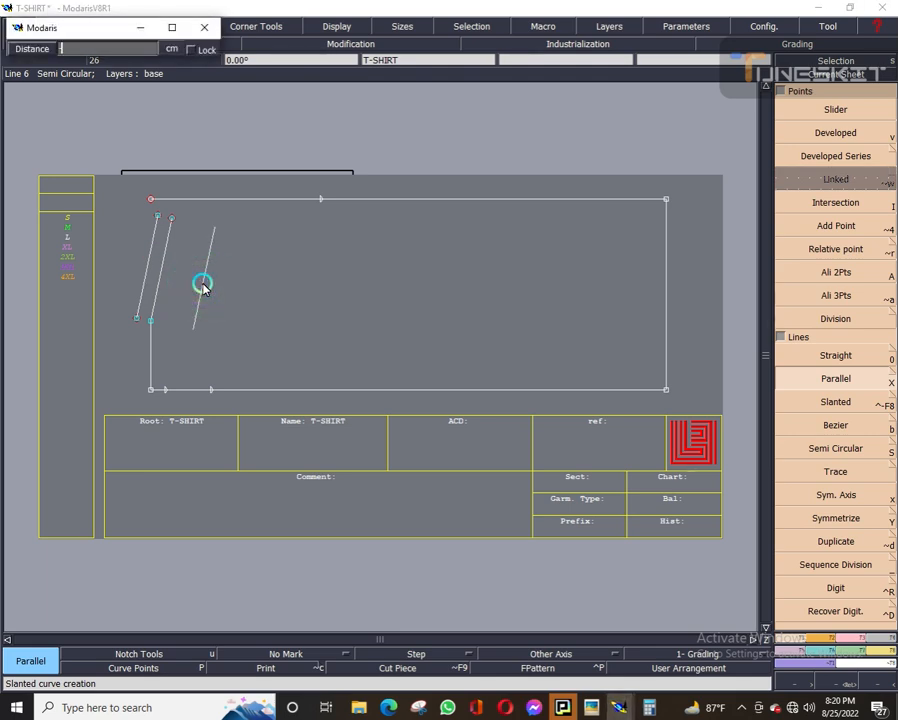
pyautogui.write('-2')
pyautogui.press('Return')
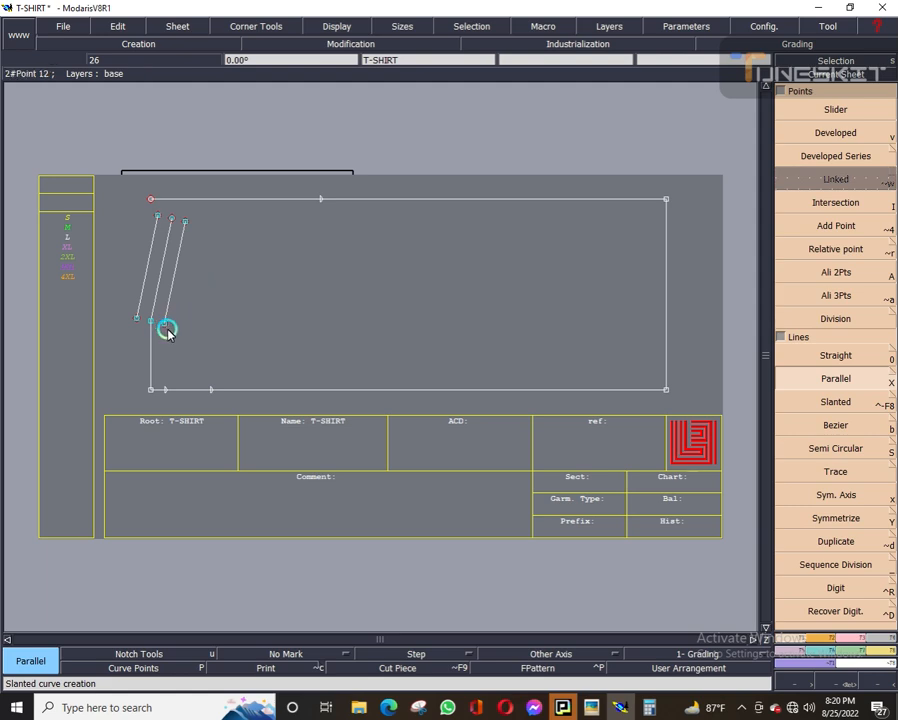
pyautogui.press('Delete')
pyautogui.click(166, 236)
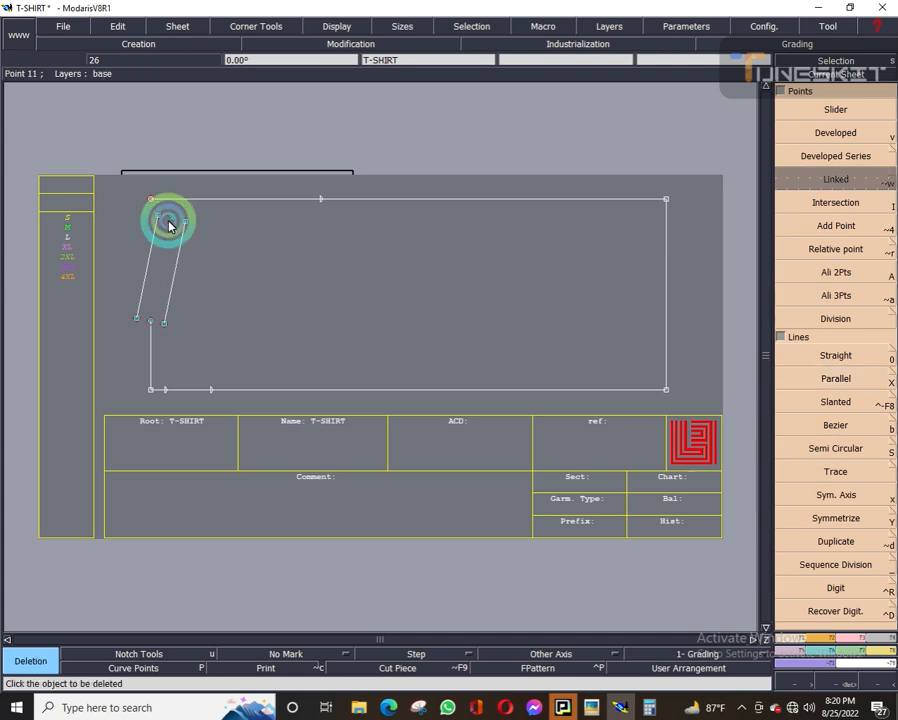
# Draw Bezier lines from the inner shoulder line's ends to the front neck drop point and the 24 cm armhole point.
pyautogui.press('b')
pyautogui.click(164, 323)
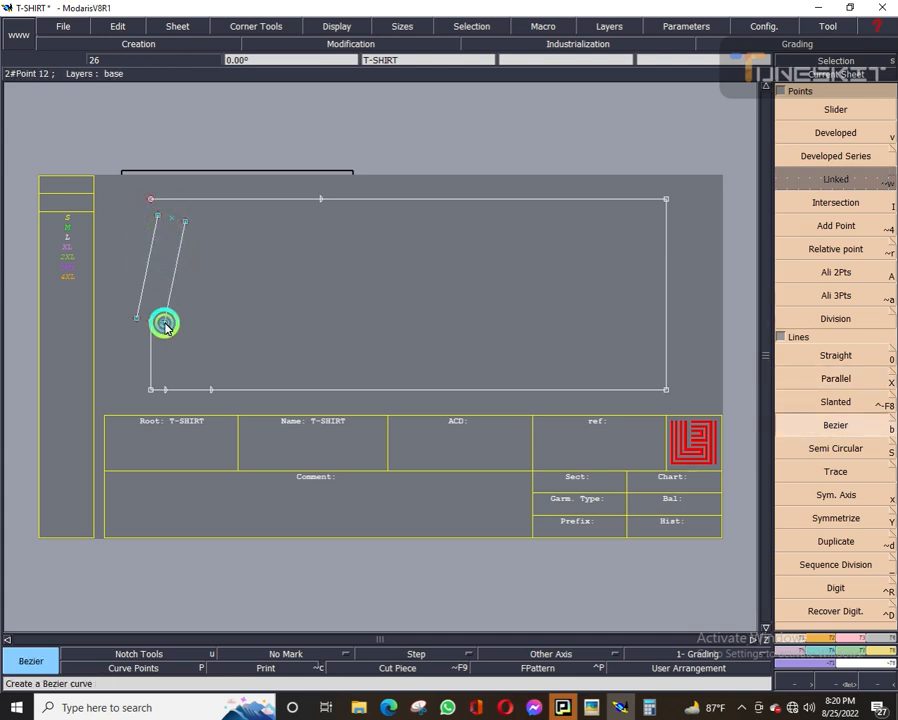
pyautogui.click(211, 389)
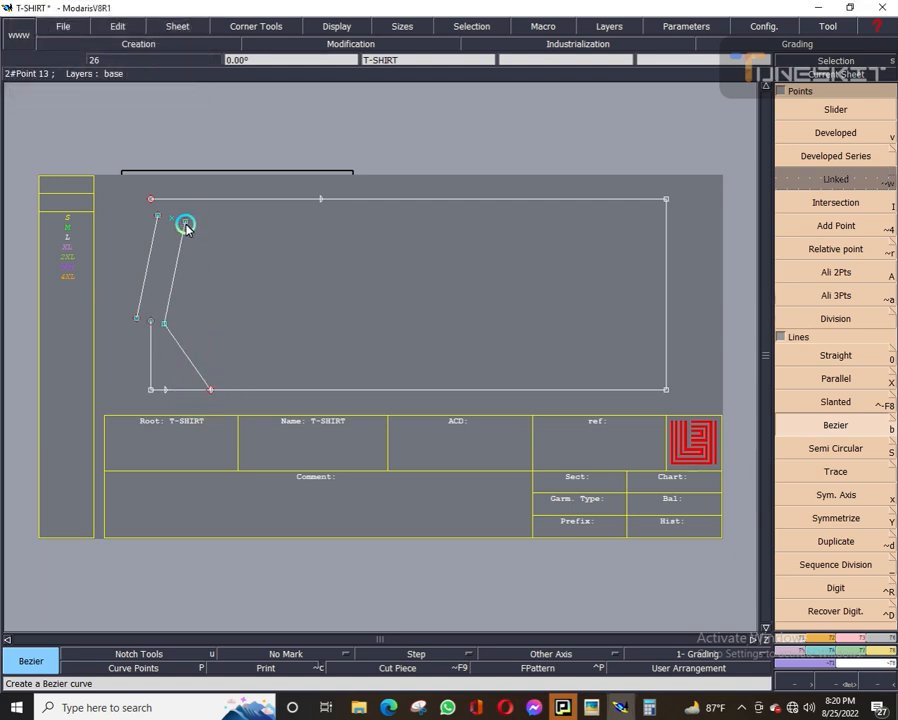
pyautogui.click(187, 222)
pyautogui.click(320, 199)
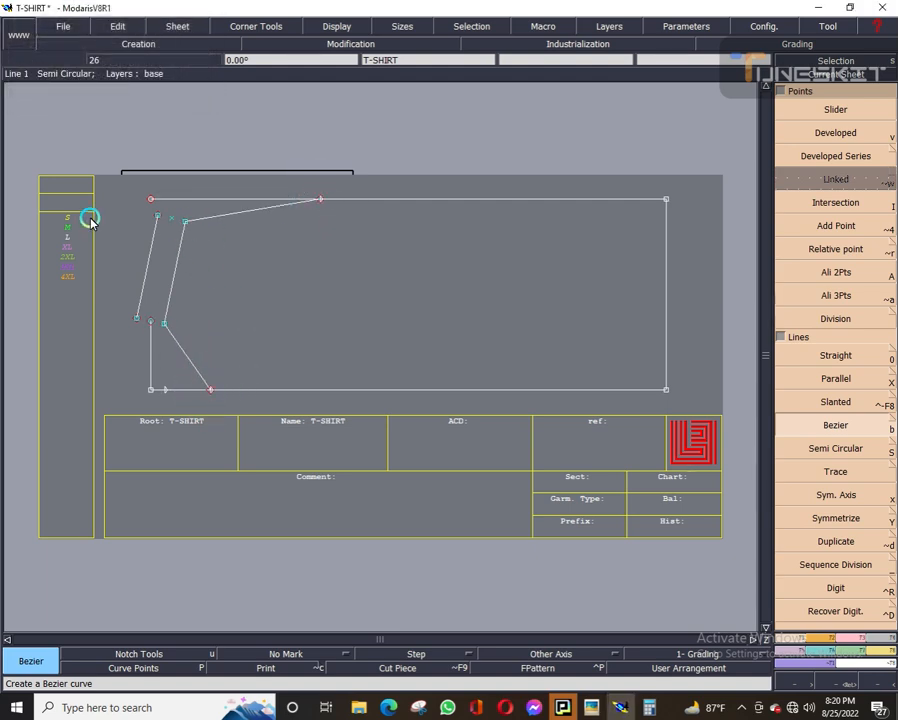
pyautogui.click(150, 320)
pyautogui.click(165, 388)
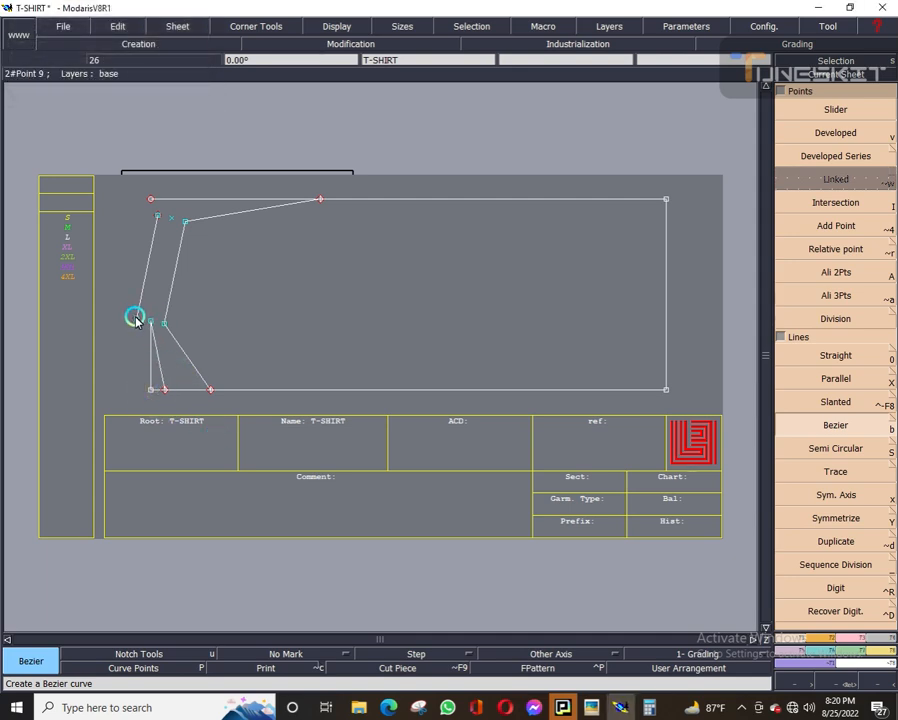
pyautogui.hotkey('ctrl', 'z')
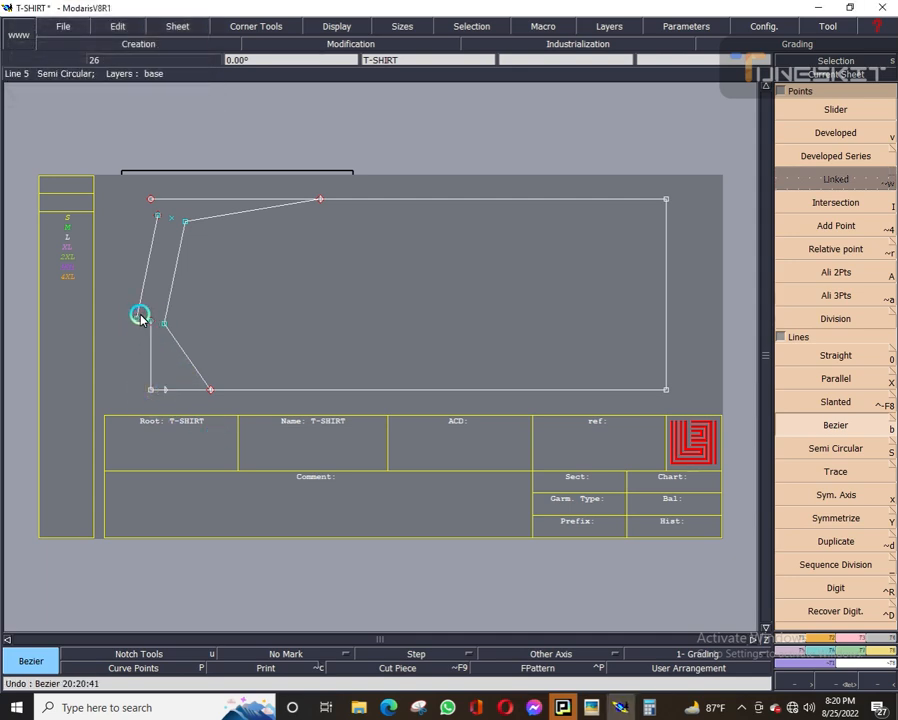
# Draw Bezier lines from the outer shoulder line: a back neckline via the neck width point to the back neck drop, and an armhole line to the 24 cm point.
pyautogui.click(137, 319)
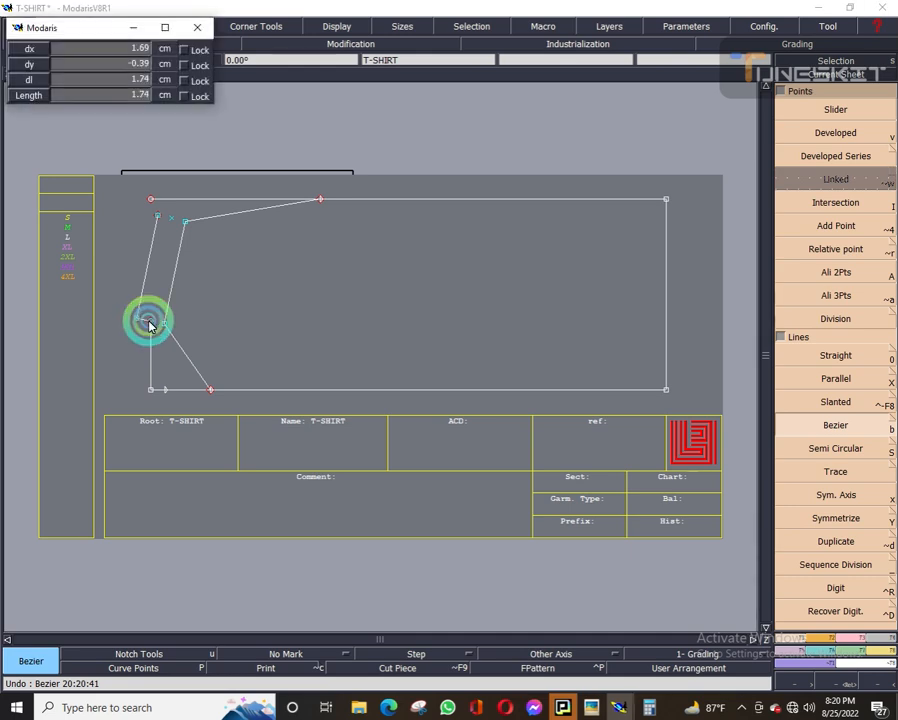
pyautogui.click(150, 322)
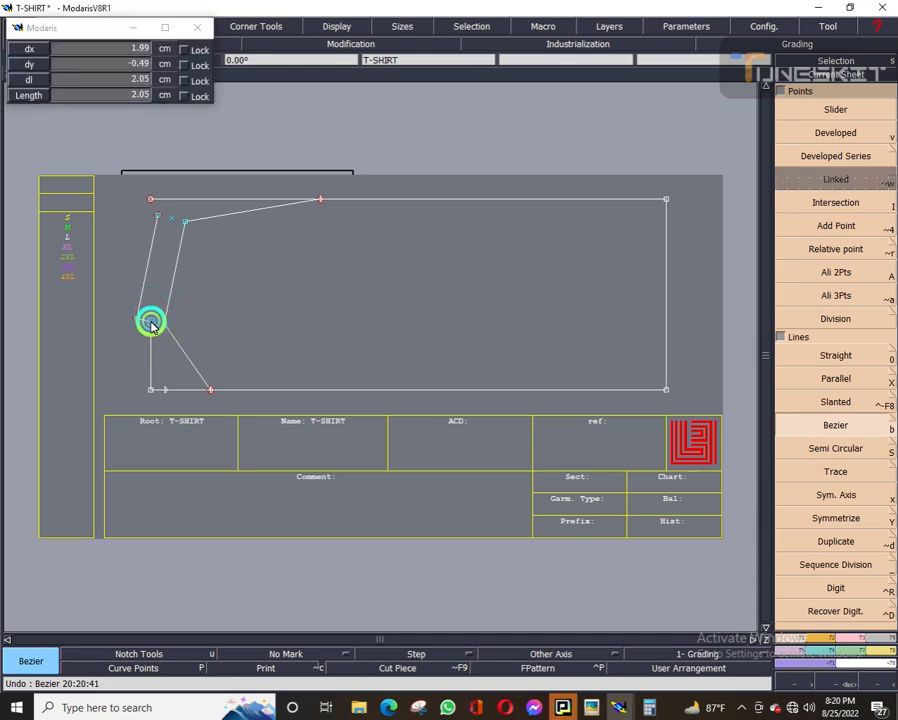
pyautogui.click(166, 390)
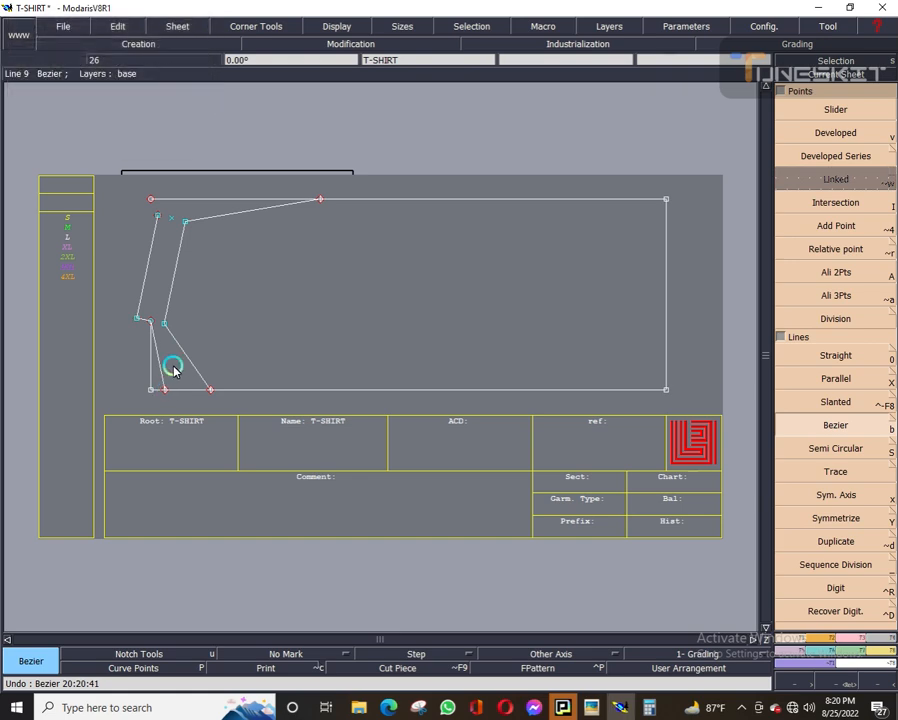
pyautogui.click(160, 216)
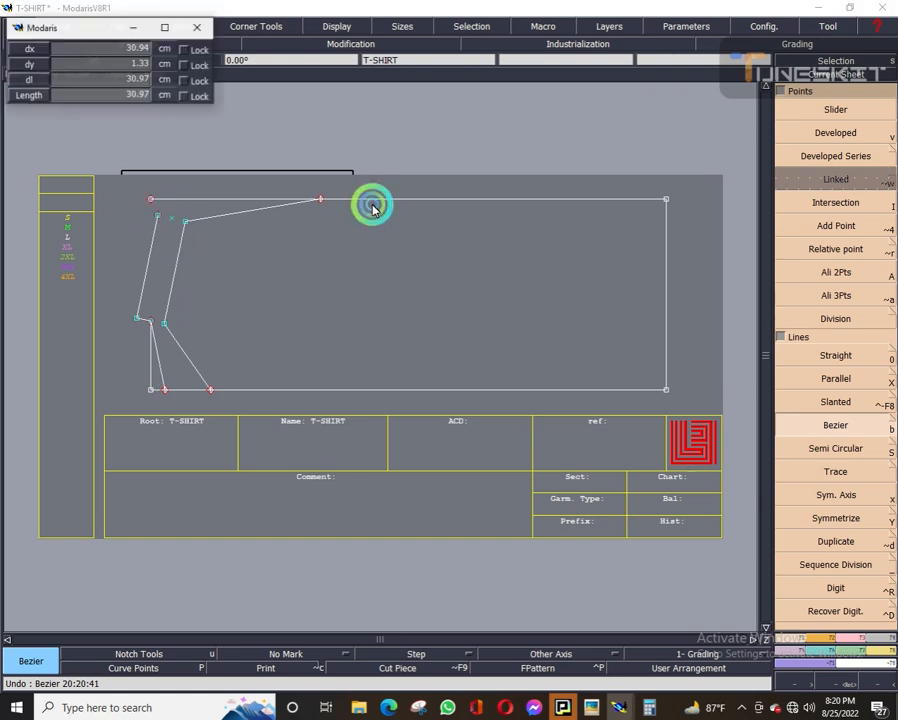
pyautogui.click(323, 201)
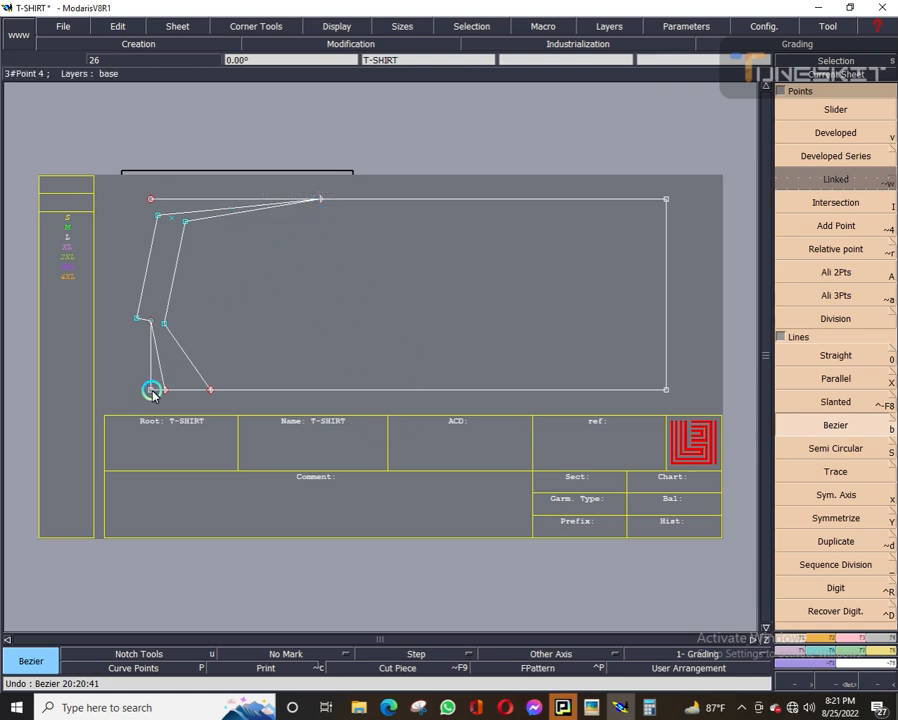
# Add a developed point 24 cm along the lower edge and join it to the upper 24 cm armhole point with a Bezier chest line.
pyautogui.press('v')
pyautogui.click(292, 400)
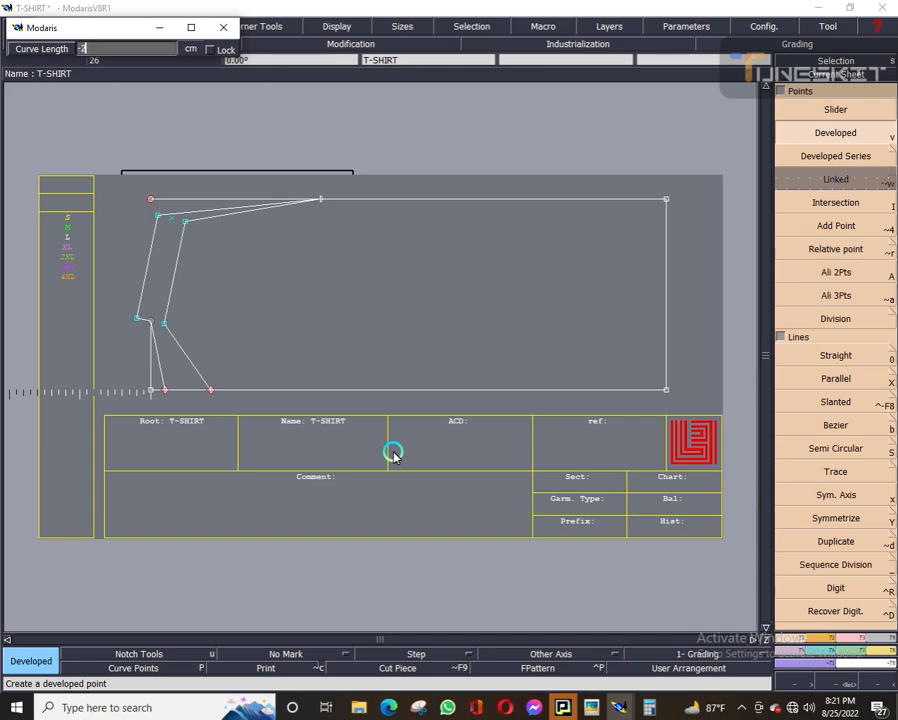
pyautogui.press('Return')
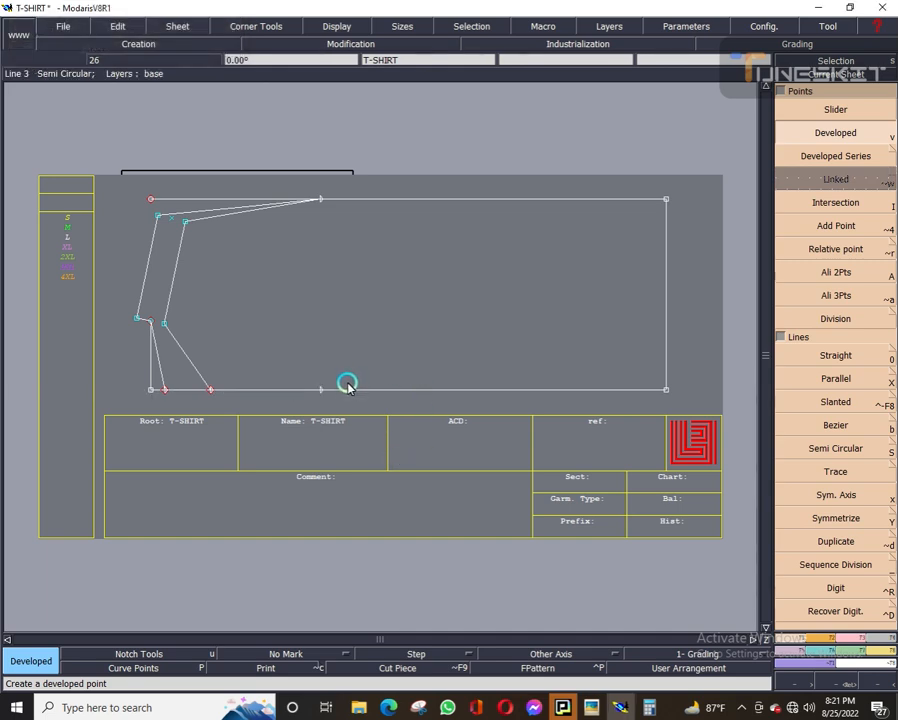
pyautogui.press('b')
pyautogui.click(321, 199)
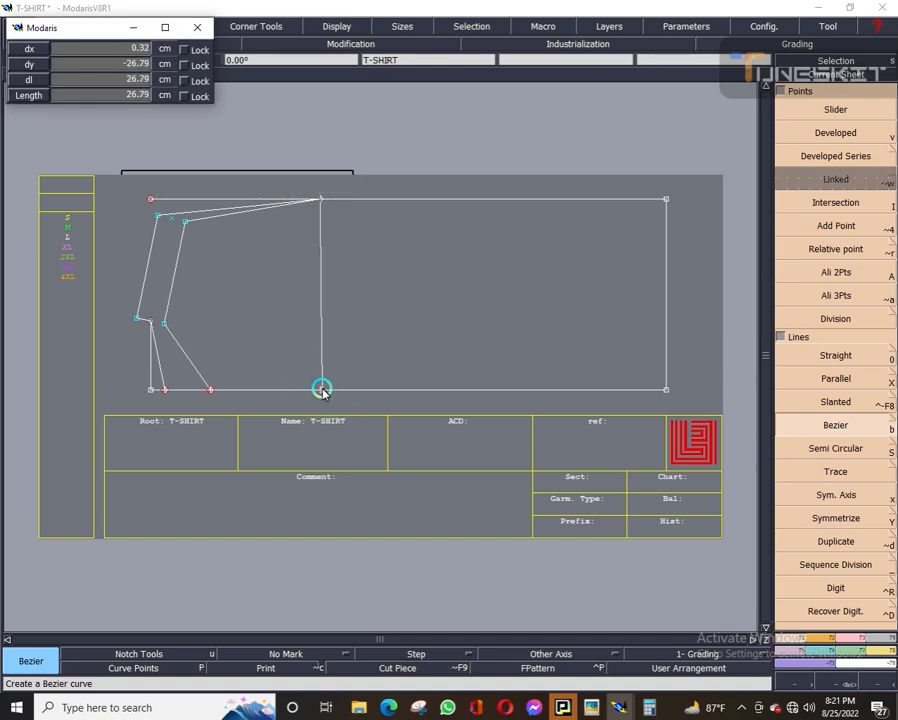
pyautogui.click(321, 389)
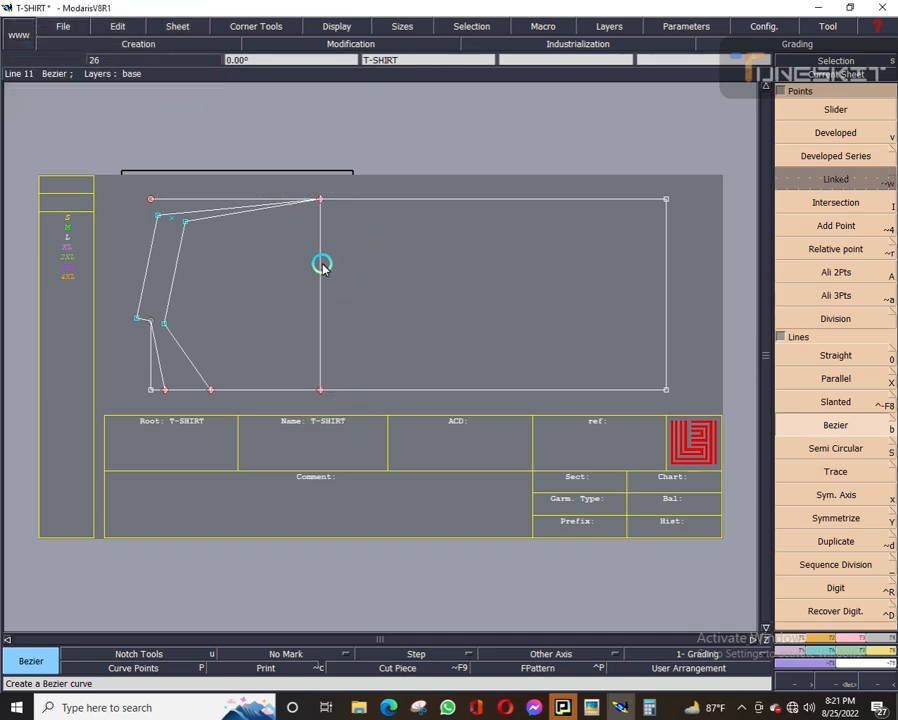
# Add developed points 24.50 cm past the chest line on the upper and lower edges and join them with a Bezier waist line.
pyautogui.press('v')
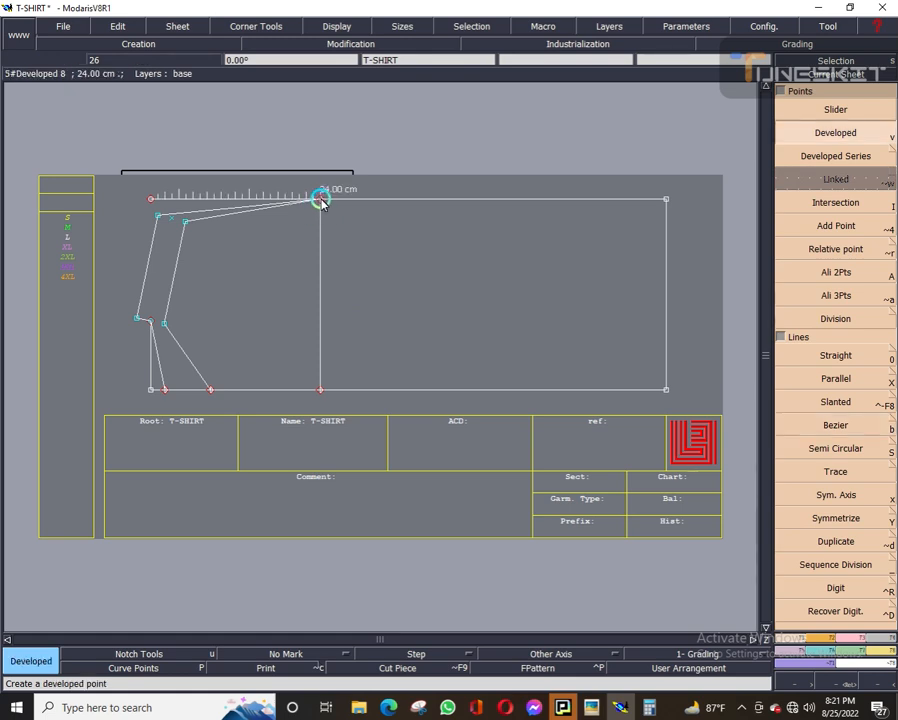
pyautogui.click(426, 199)
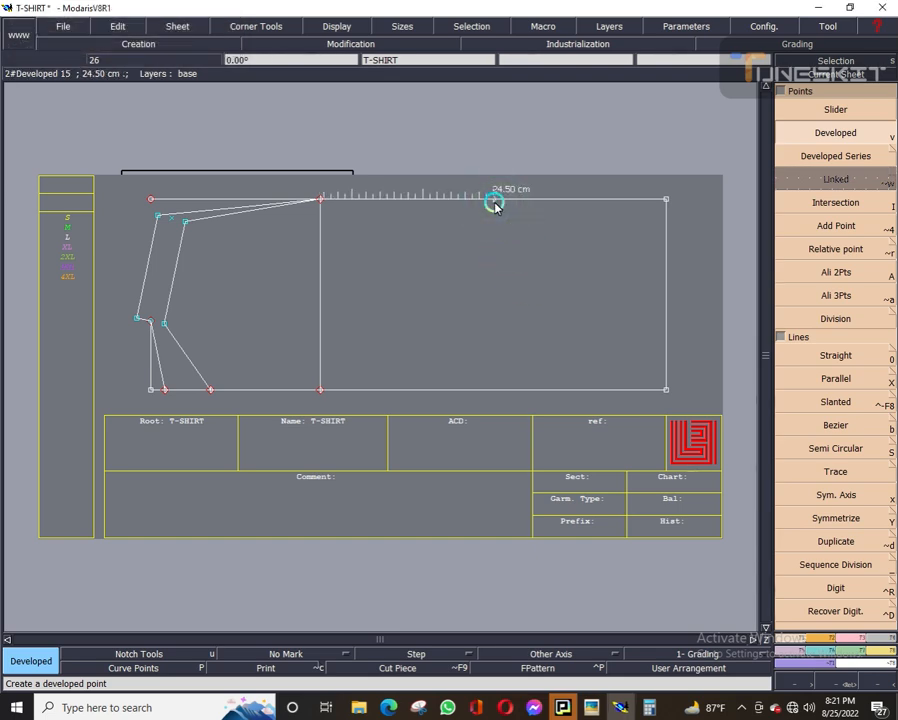
pyautogui.click(320, 389)
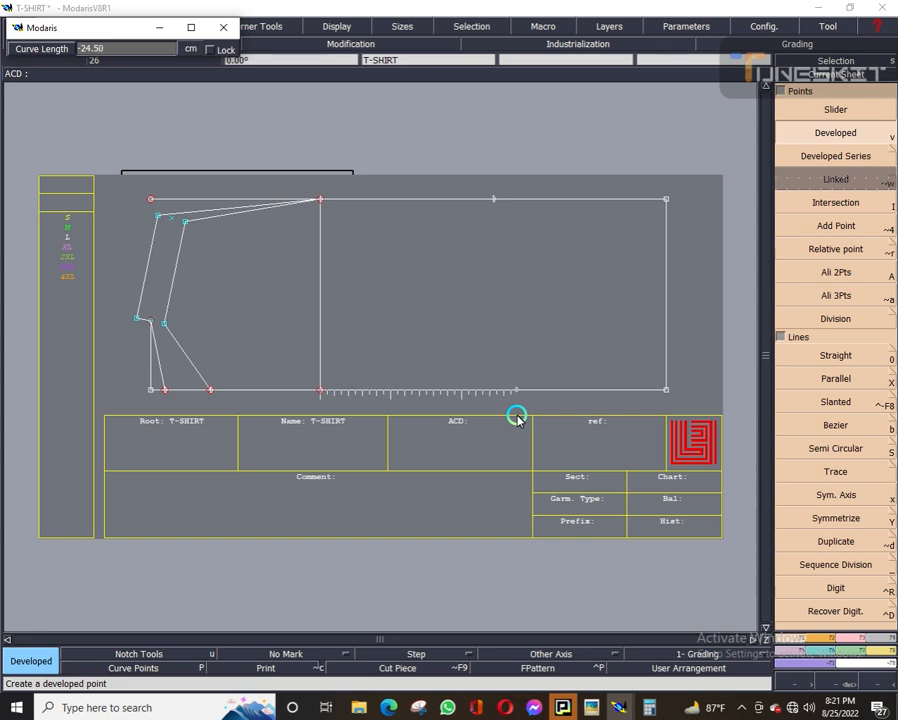
pyautogui.write('-24.50')
pyautogui.press('Return')
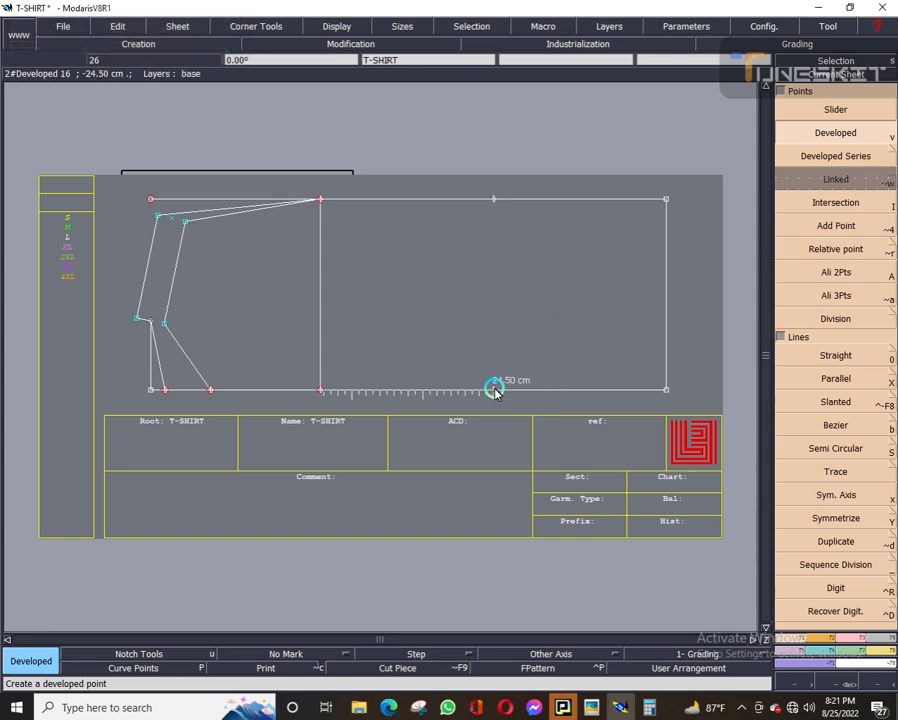
pyautogui.press('b')
pyautogui.click(494, 389)
pyautogui.click(493, 198)
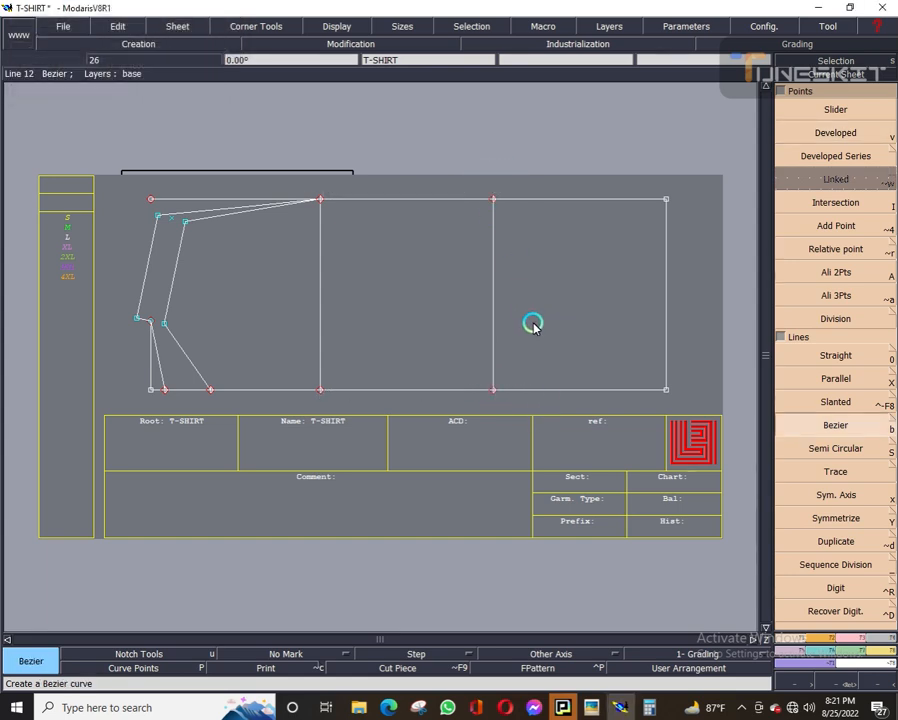
# Check the size L half-waist measurement in the spec sheet and add a developed point just inside the waist line's upper end.
pyautogui.click(592, 703)
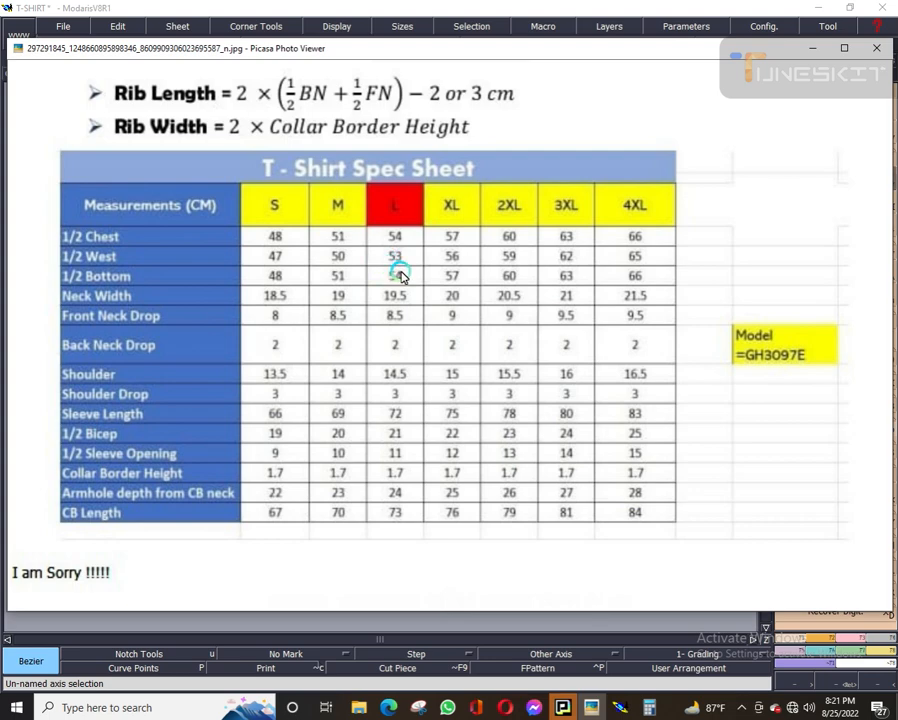
pyautogui.click(811, 49)
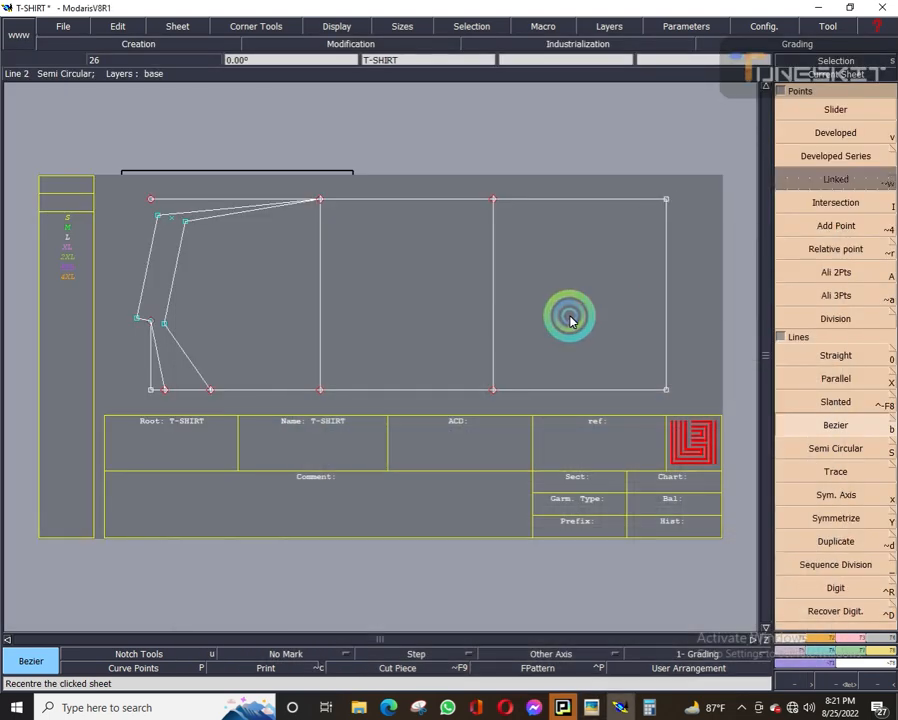
pyautogui.press('v')
pyautogui.click(491, 242)
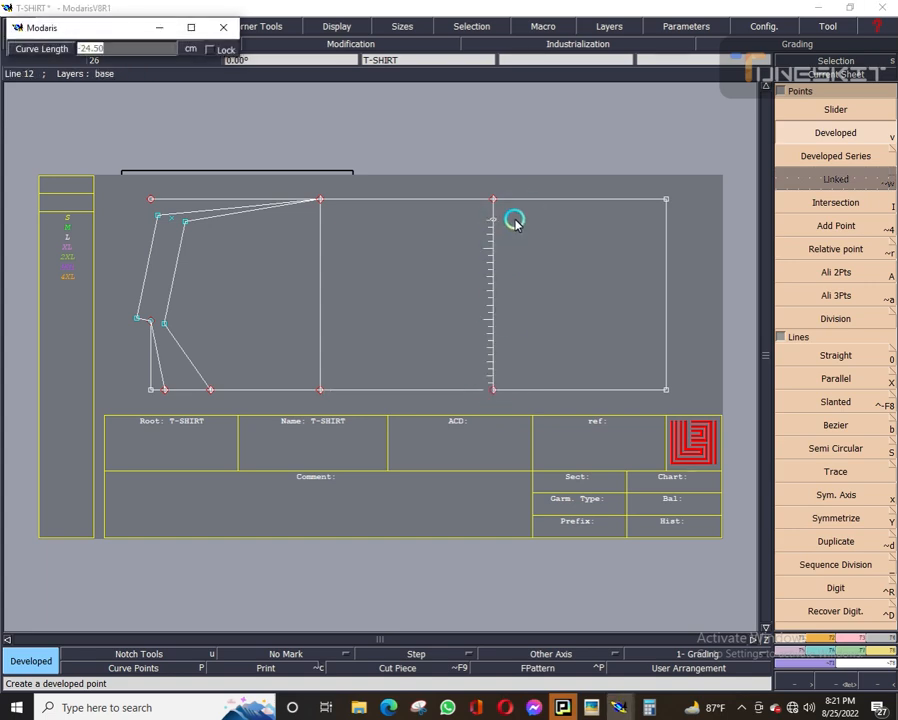
pyautogui.click(514, 222)
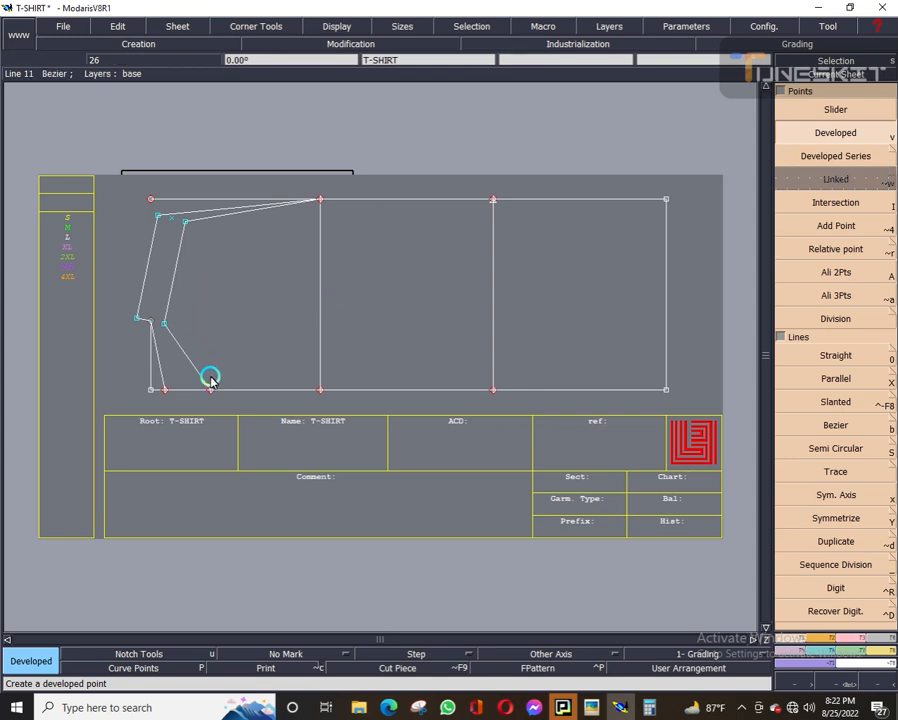
# Try to draw a Bezier side seam line from the upper 24 cm armhole point to the waist point.
pyautogui.scroll(2, 484, 231)
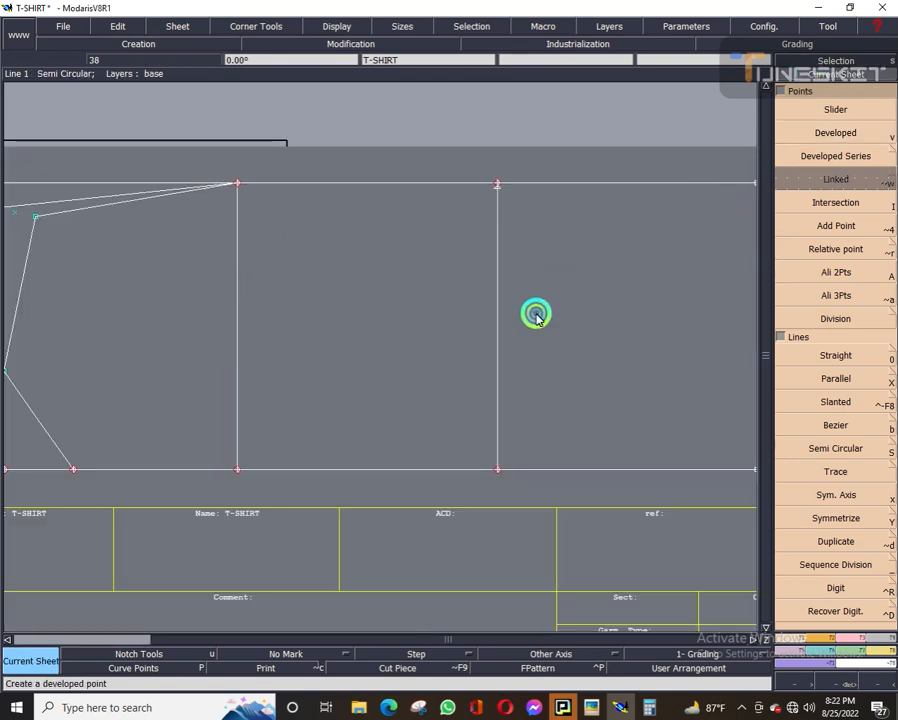
pyautogui.scroll(-2, 534, 314)
pyautogui.scroll(2, 628, 260)
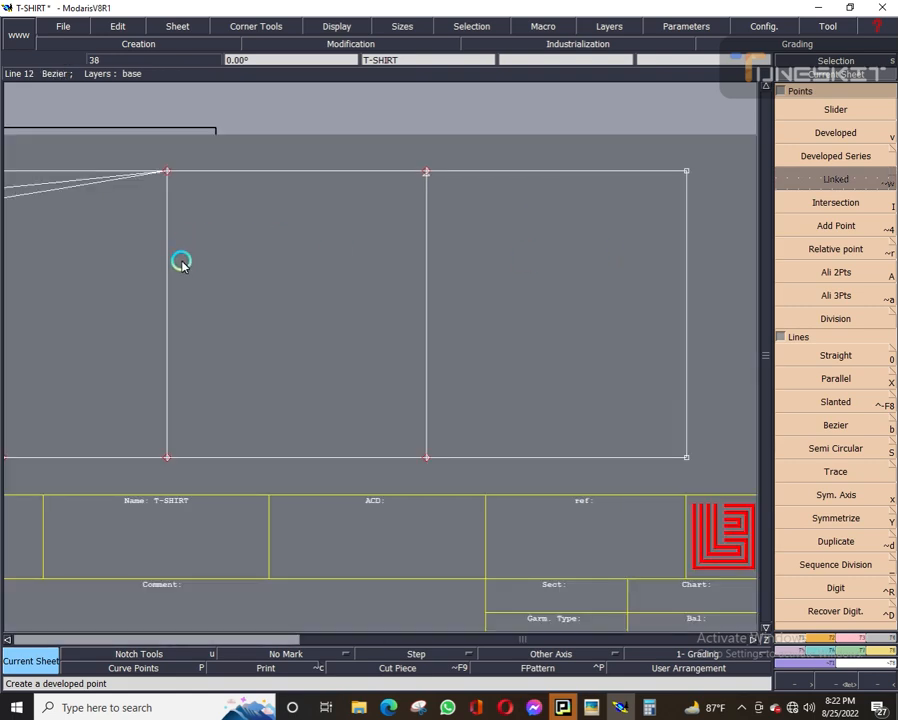
pyautogui.scroll(2, 320, 220)
pyautogui.scroll(-3, 320, 220)
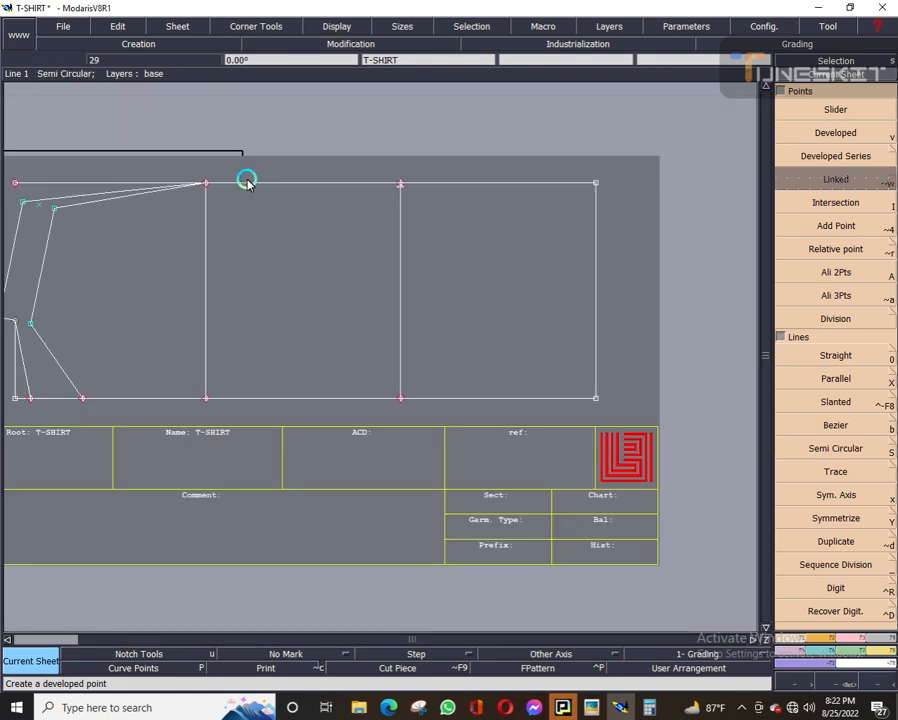
pyautogui.press('b')
pyautogui.click(204, 183)
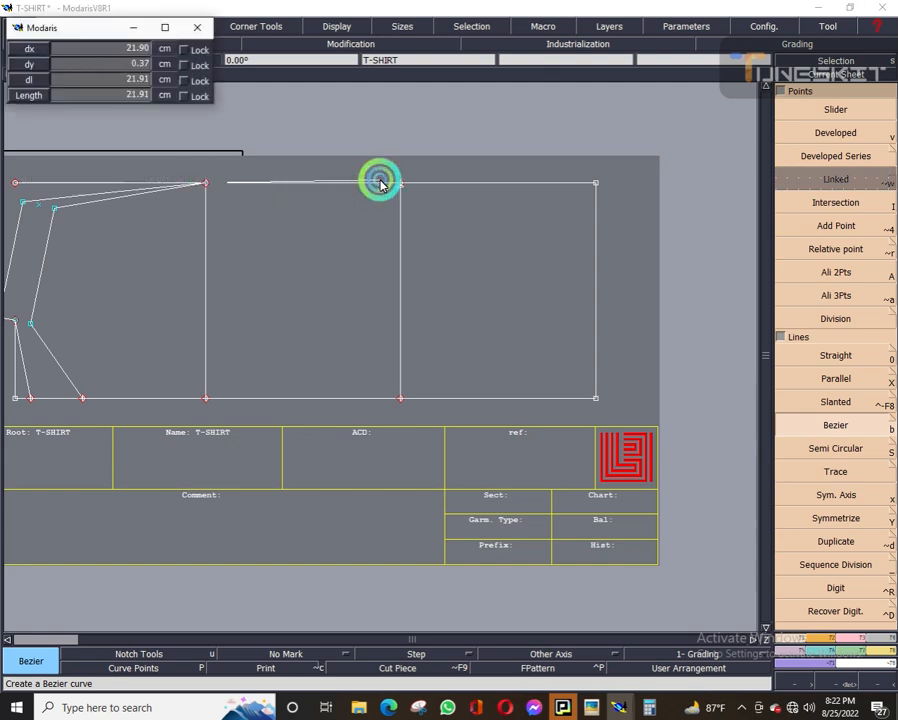
pyautogui.click(400, 184)
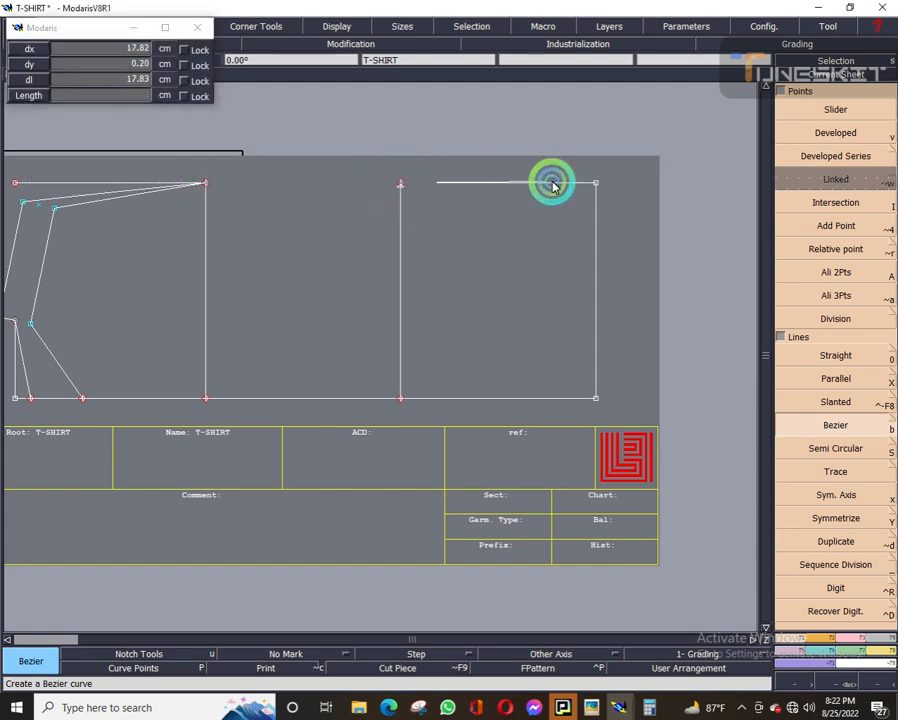
pyautogui.rightClick(442, 266)
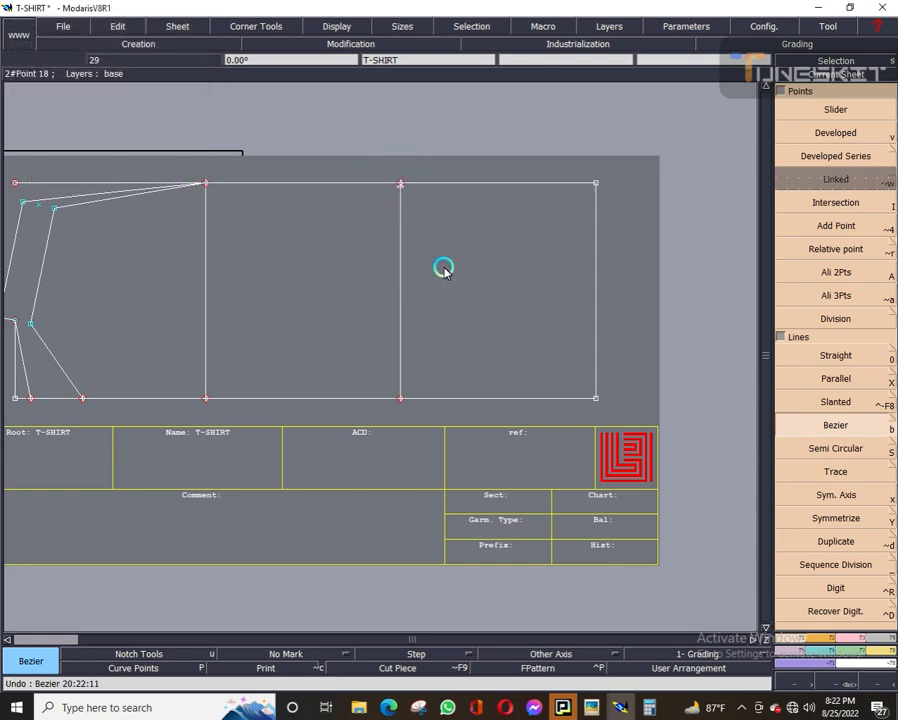
pyautogui.click(200, 186)
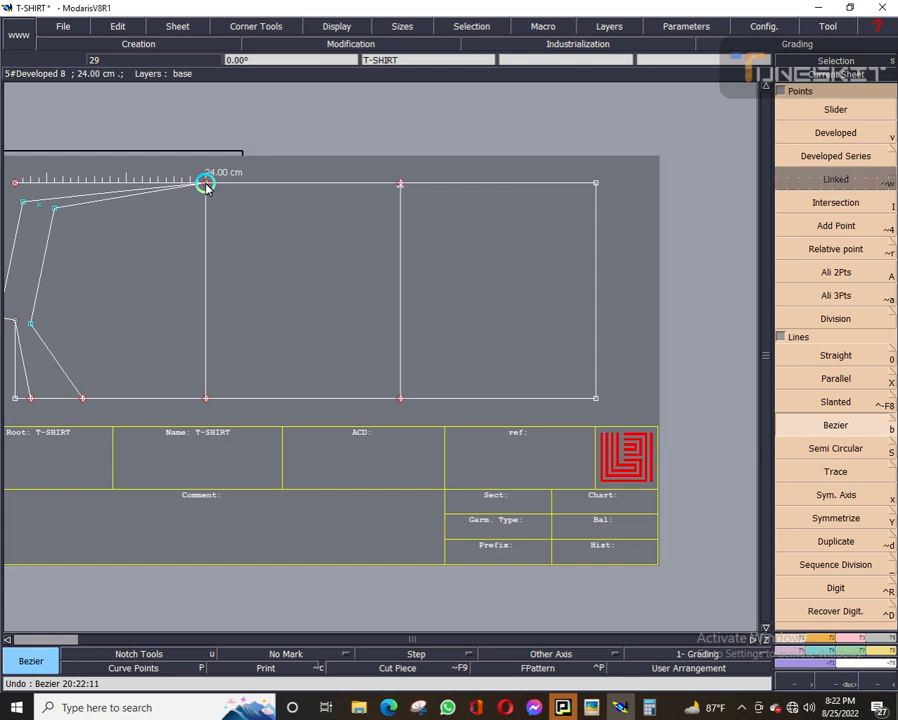
pyautogui.click(400, 186)
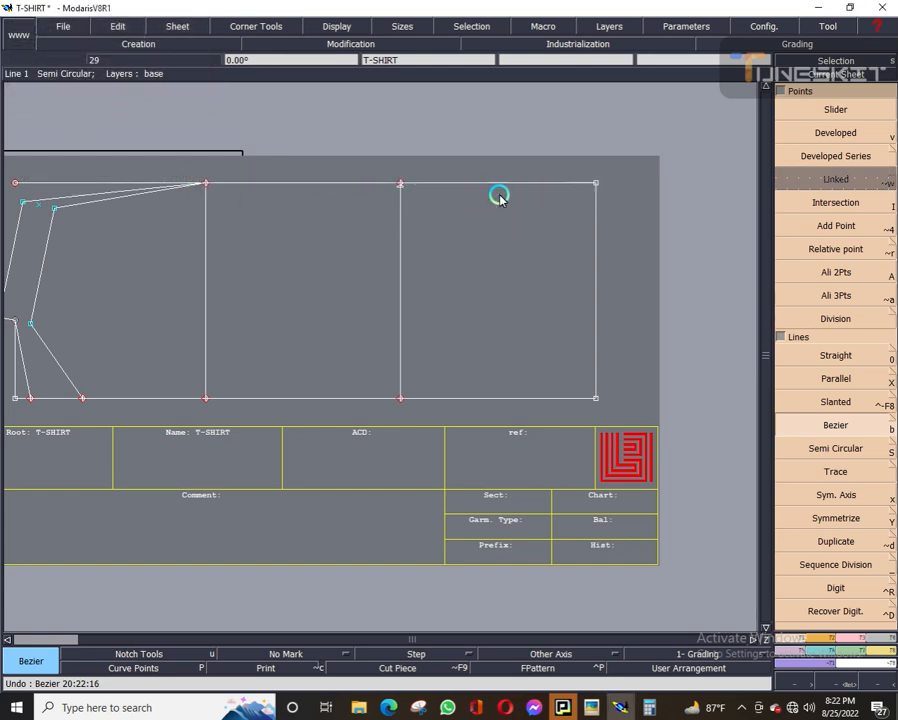
pyautogui.scroll(5, 400, 200)
pyautogui.click(402, 156)
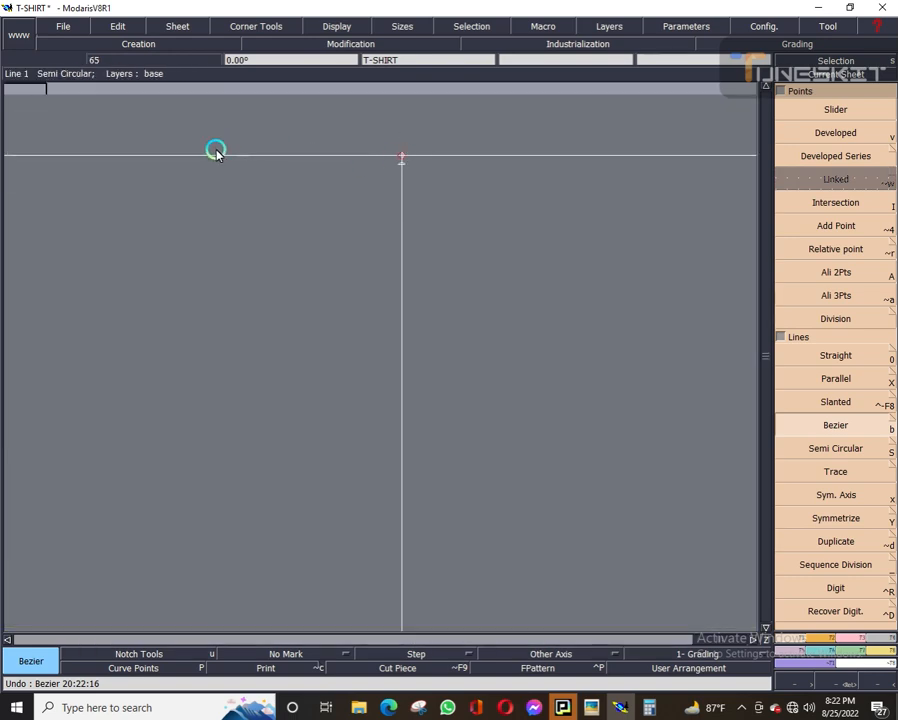
pyautogui.scroll(-3, 350, 214)
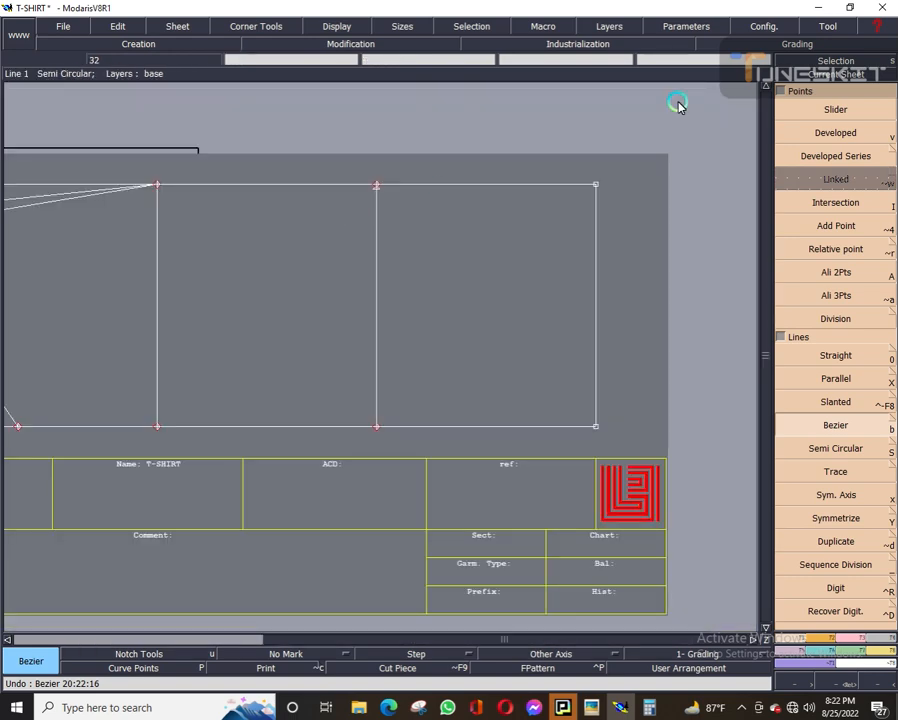
pyautogui.click(847, 134)
pyautogui.click(170, 176)
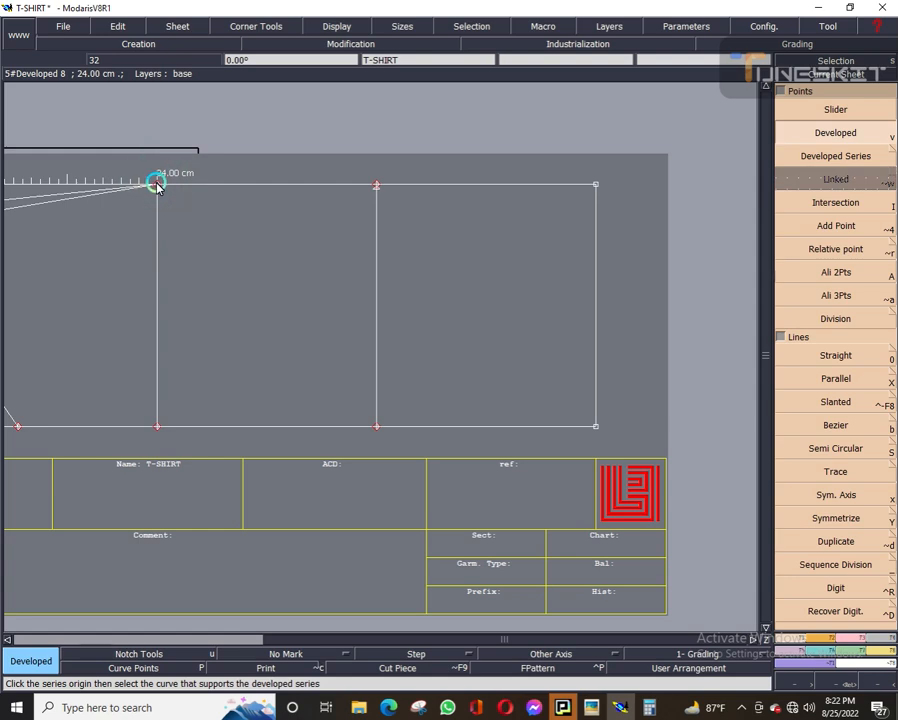
pyautogui.click(176, 186)
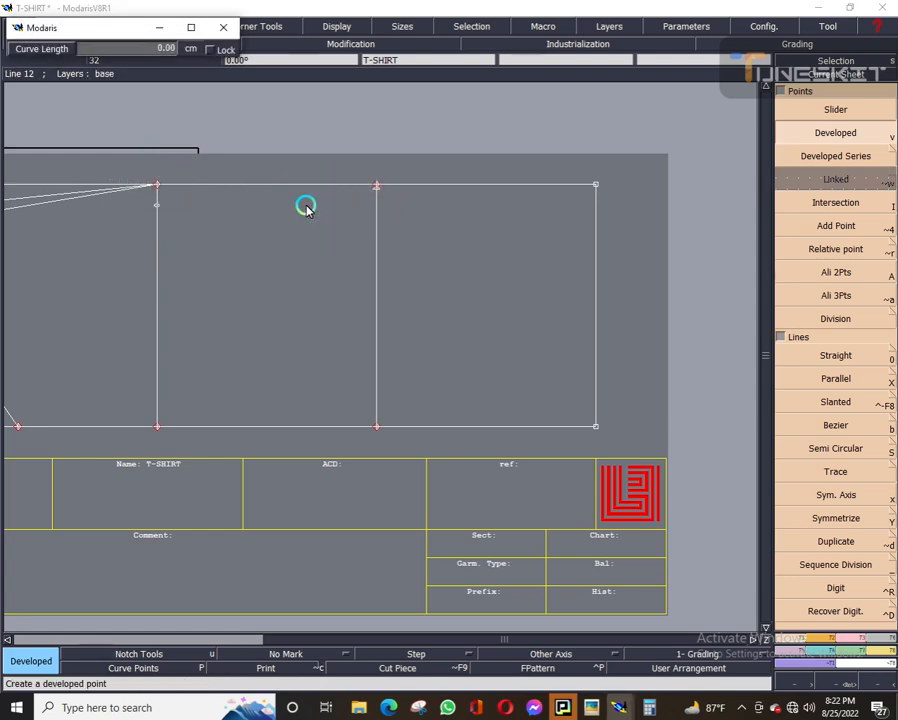
# Try to draw a Bezier side seam from the upper 24 cm armhole point through the waist point towards the upper hem corner.
pyautogui.press('b')
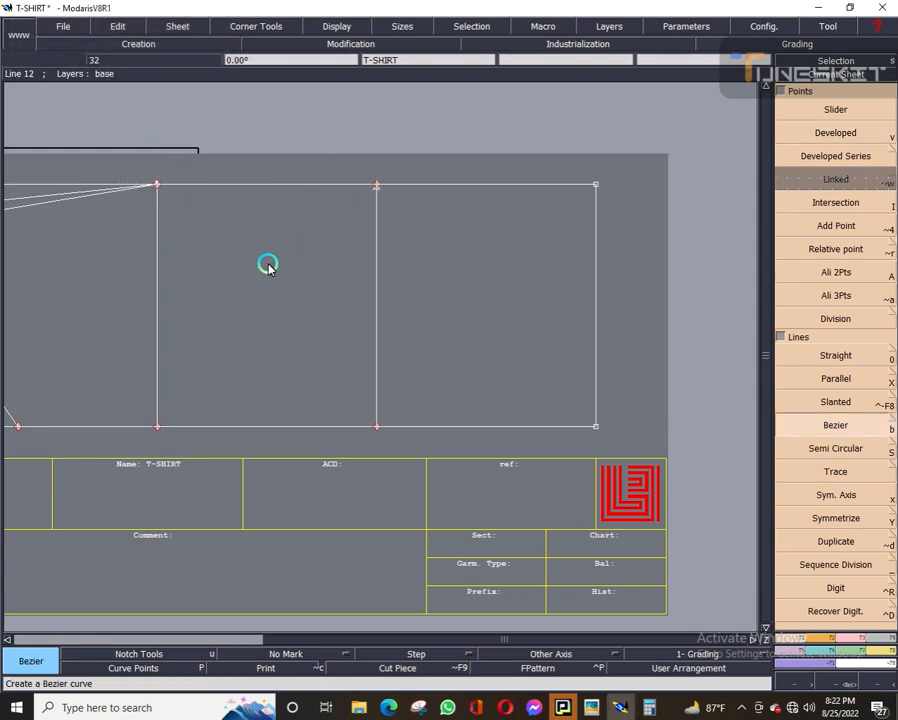
pyautogui.click(157, 186)
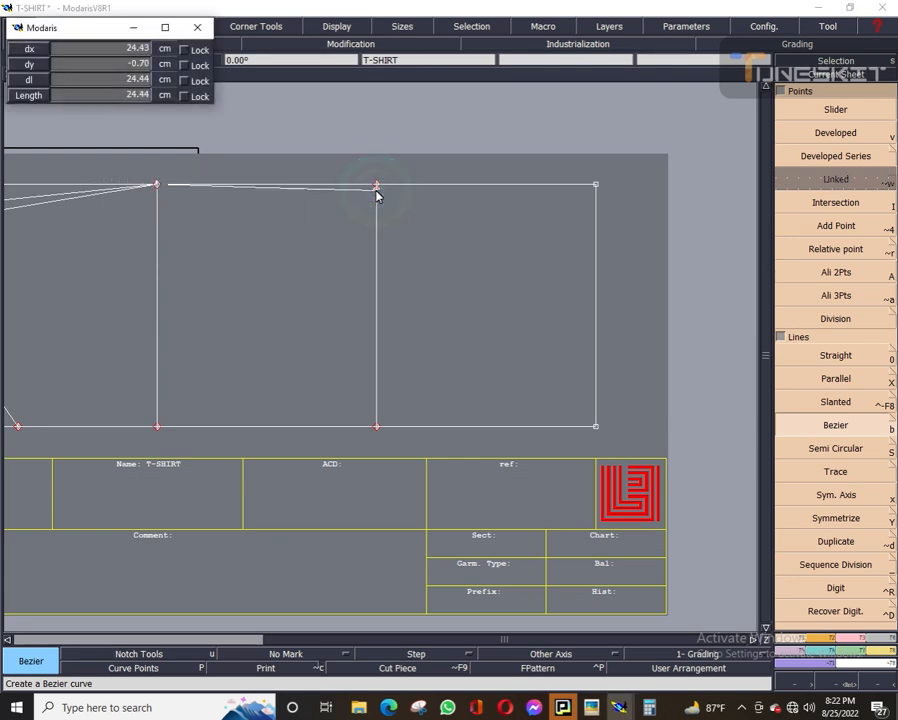
pyautogui.click(376, 190)
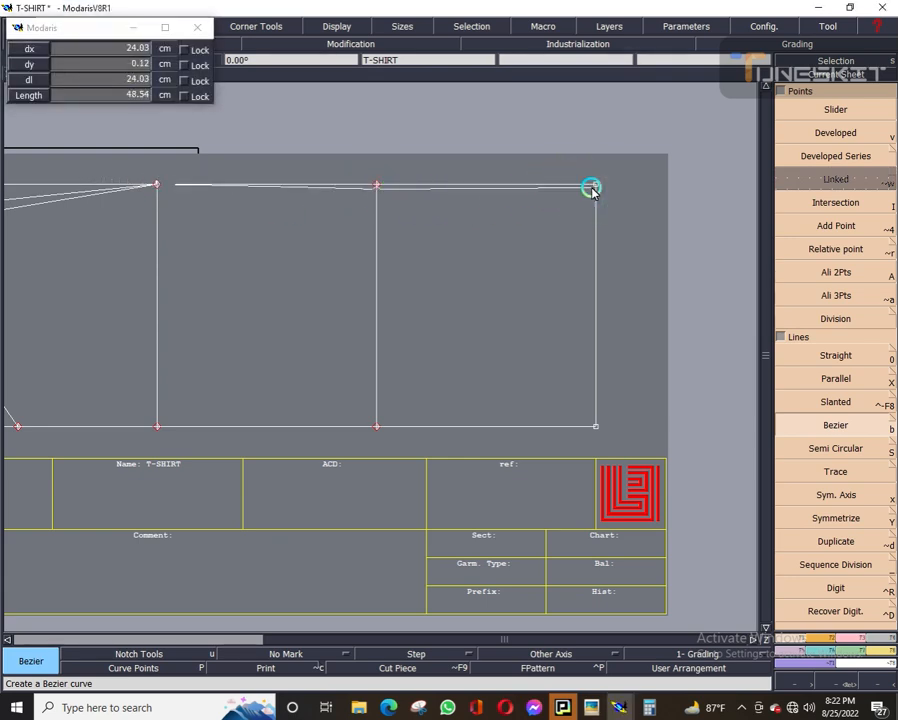
pyautogui.click(507, 234)
pyautogui.hotkey('ctrl', 'z')
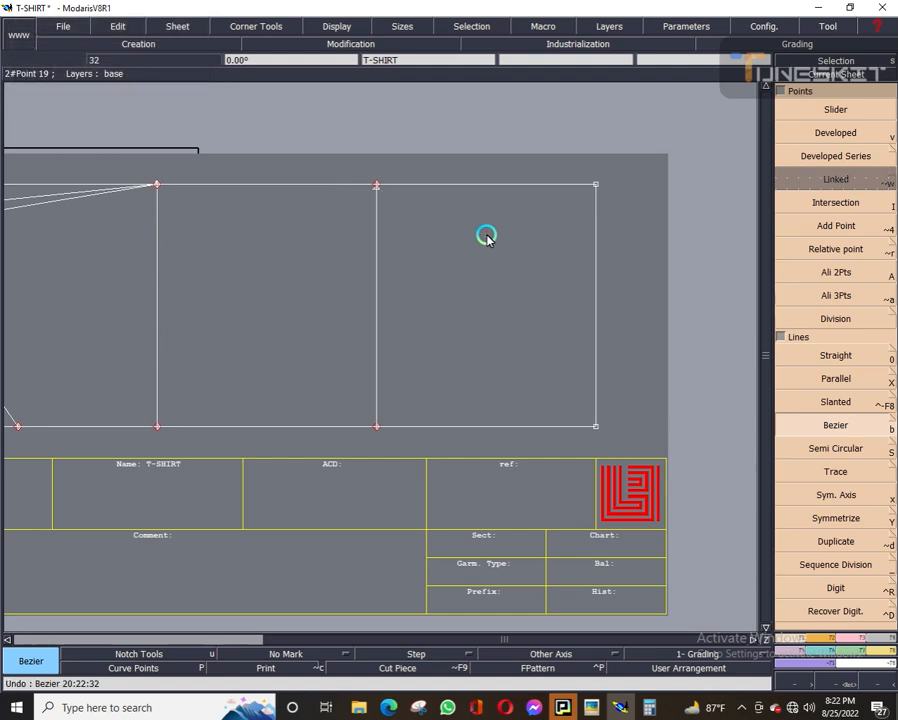
pyautogui.click(157, 189)
pyautogui.click(378, 192)
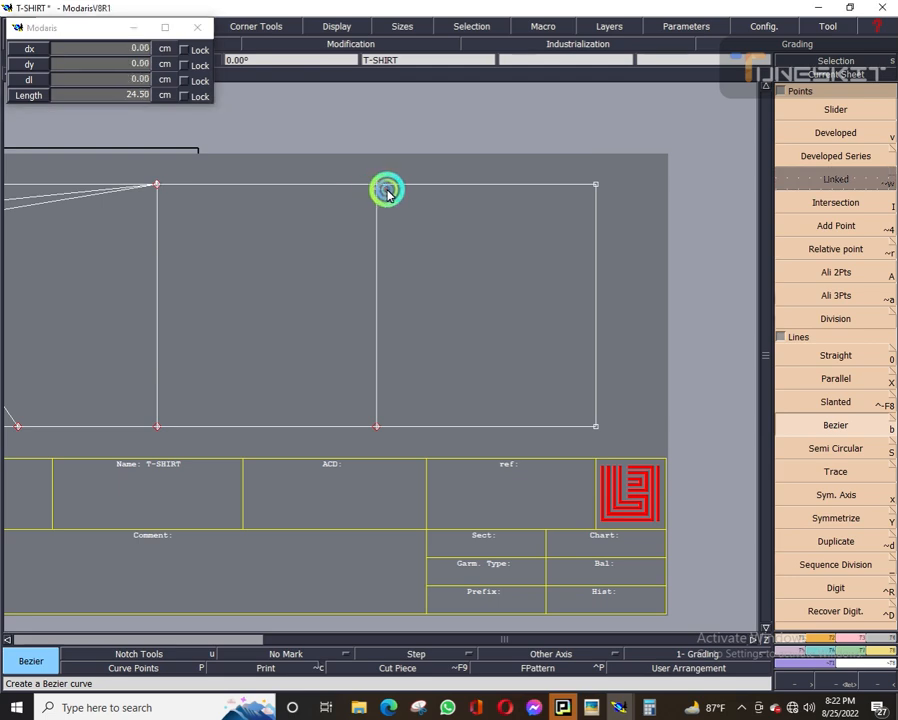
pyautogui.click(438, 212)
pyautogui.hotkey('ctrl', 'z')
# Draw the Bezier side seam from the upper armhole point through the inner waist point to the upper hem corner.
pyautogui.scroll(2, 460, 228)
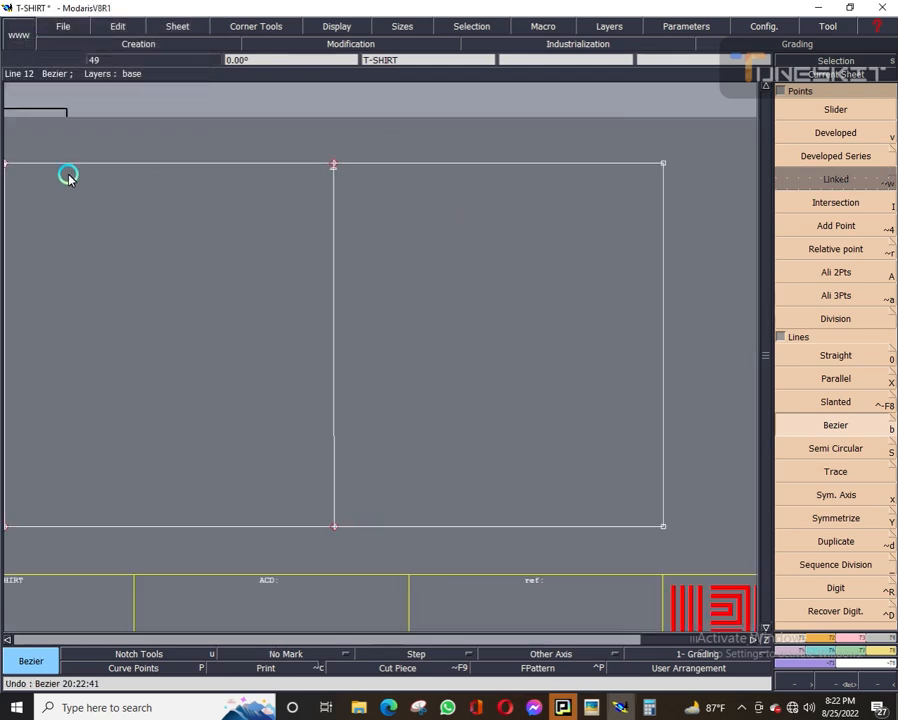
pyautogui.click(6, 165)
pyautogui.click(333, 164)
pyautogui.click(505, 168)
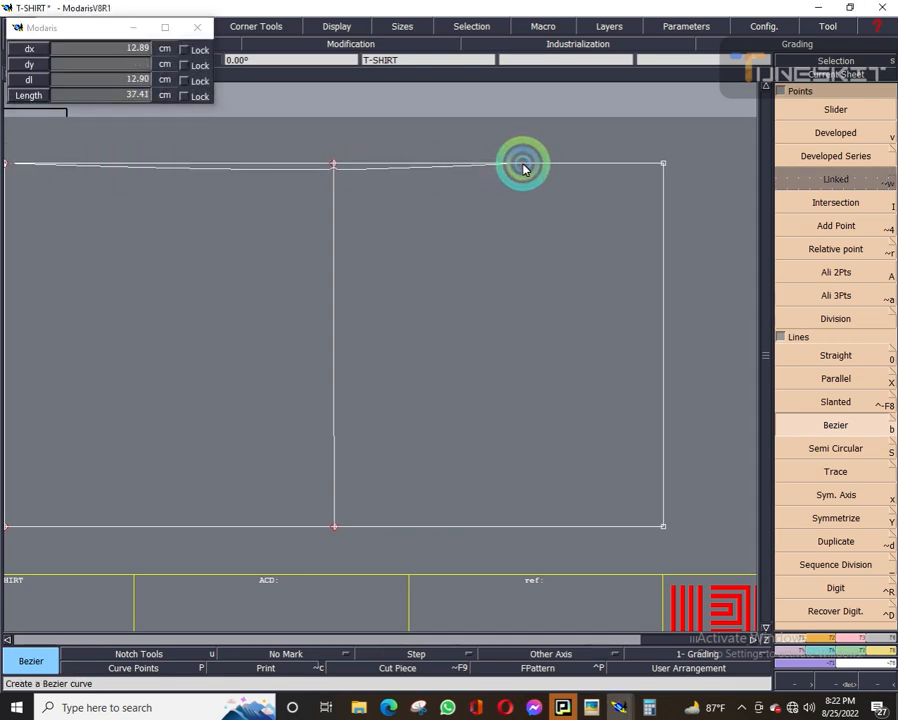
pyautogui.click(663, 163)
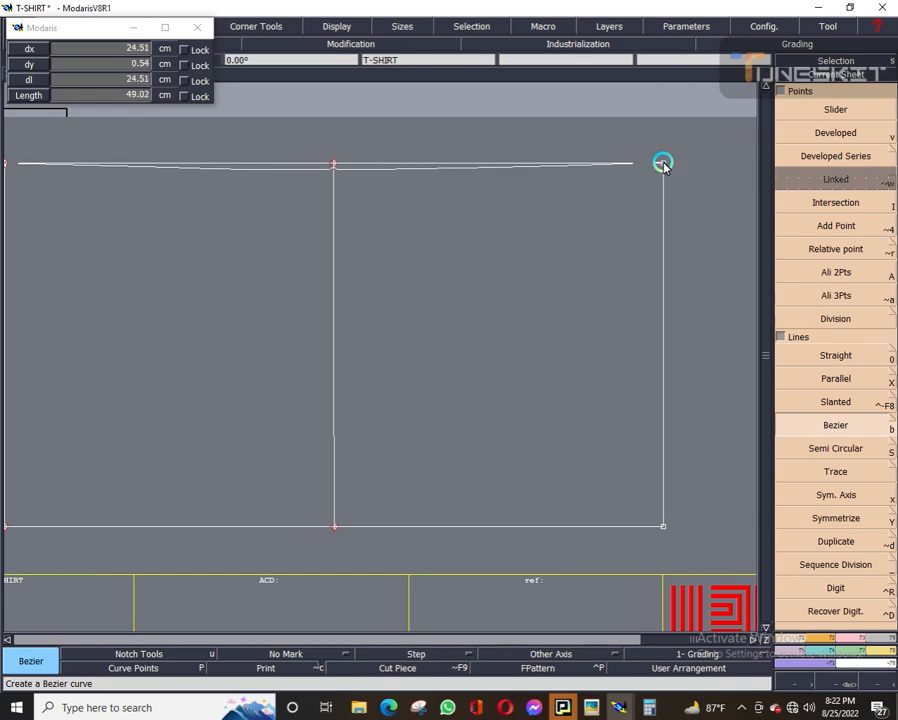
pyautogui.click(820, 76)
pyautogui.click(544, 275)
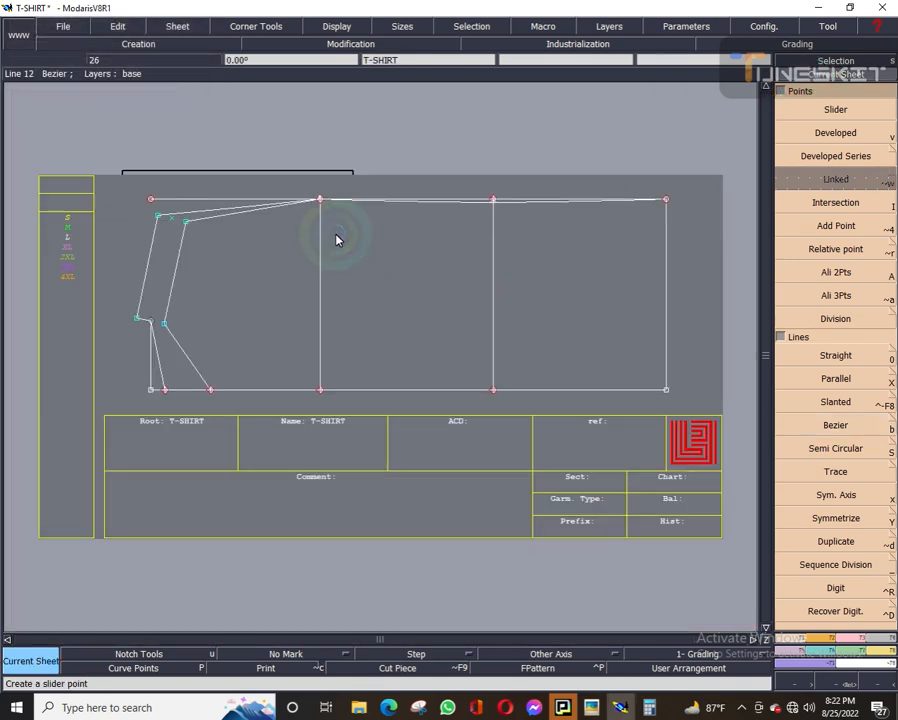
# Reshape the straight front and back neckline lines into curves, with their ends meeting the centre line at a right angle.
pyautogui.click(338, 27)
pyautogui.click(344, 306)
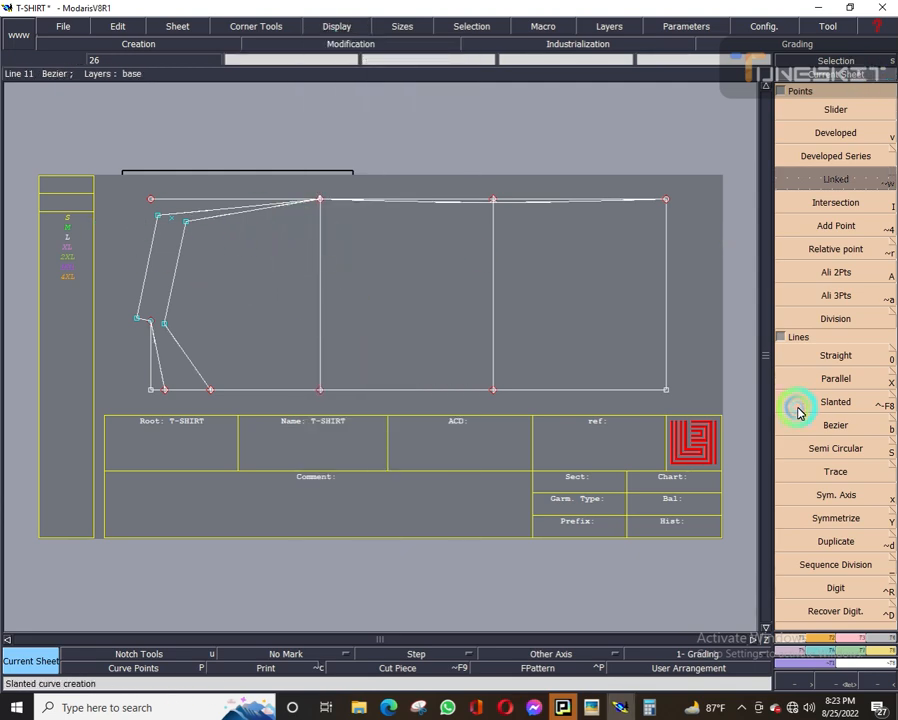
pyautogui.scroll(-5, 800, 410)
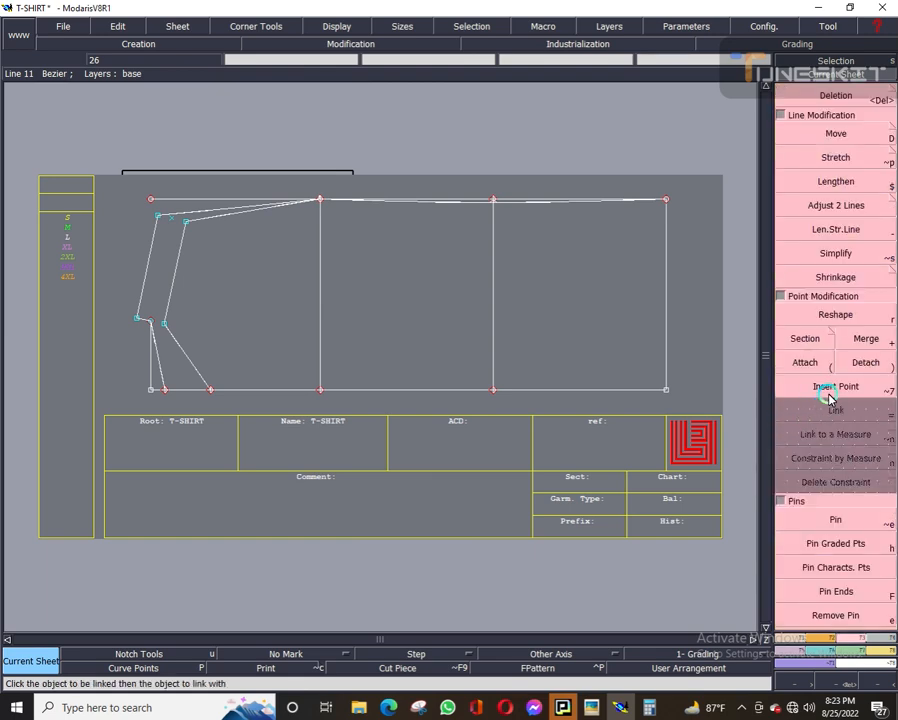
pyautogui.click(842, 314)
pyautogui.scroll(5, 150, 347)
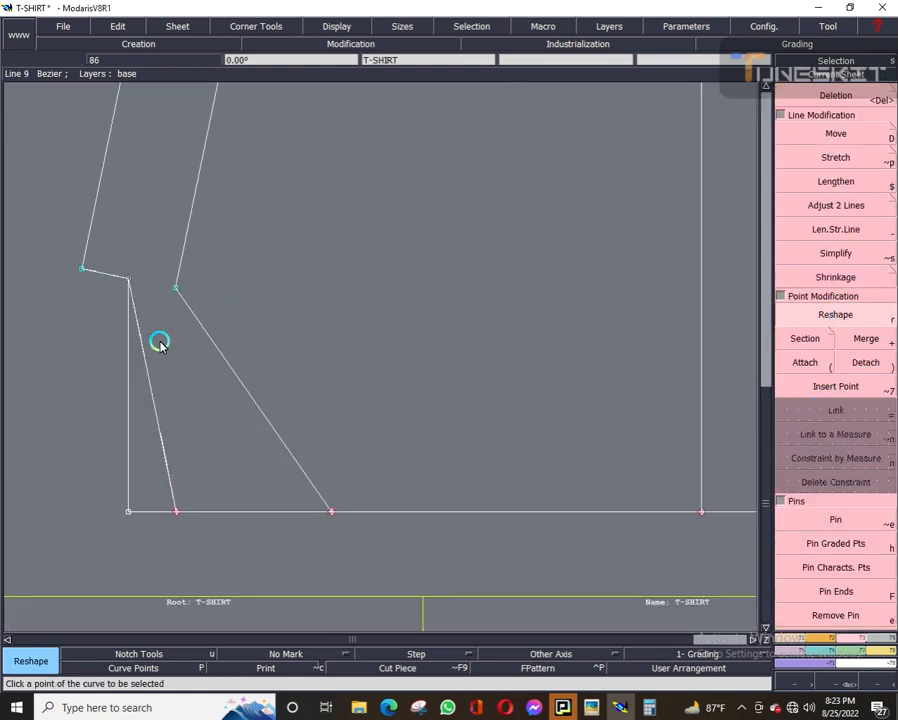
pyautogui.moveTo(303, 468); pyautogui.dragTo(336, 400)
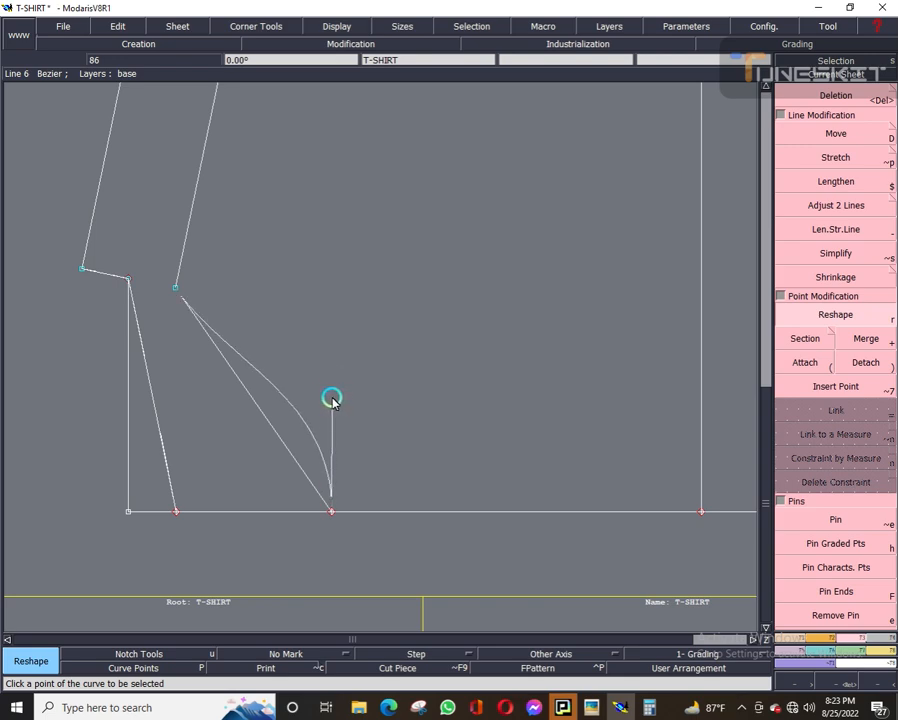
pyautogui.moveTo(226, 363); pyautogui.dragTo(257, 333)
pyautogui.moveTo(142, 326); pyautogui.dragTo(176, 394)
pyautogui.click(333, 404)
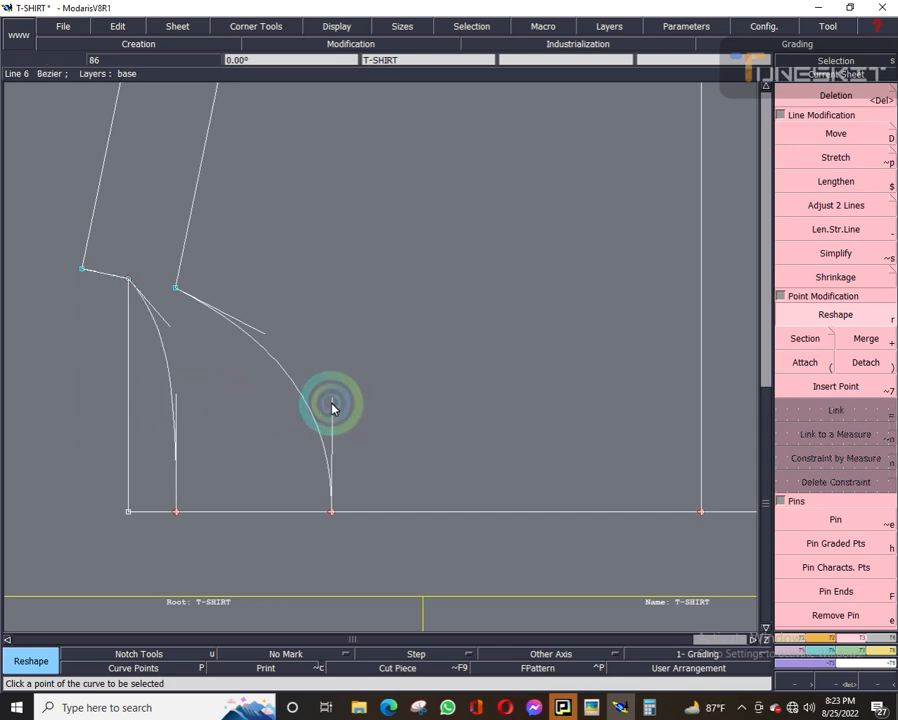
# Refine the front neckline curve by lengthening its shoulder and centre tangents, keeping the centre end perpendicular to the centre line.
pyautogui.scroll(2, 175, 393)
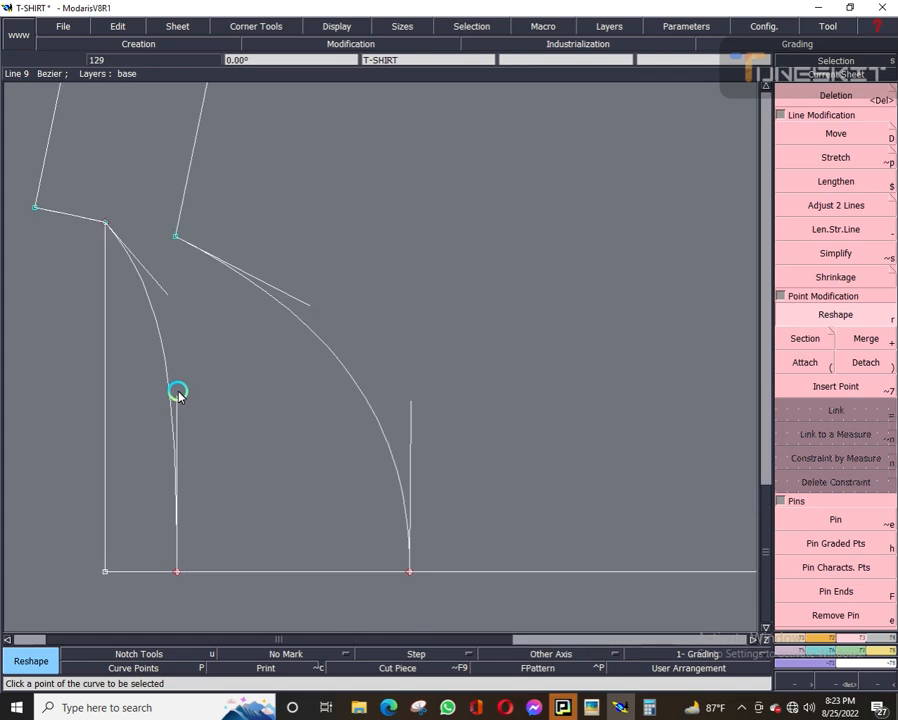
pyautogui.moveTo(410, 403); pyautogui.dragTo(410, 381)
pyautogui.click(299, 308)
pyautogui.moveTo(305, 305); pyautogui.dragTo(355, 327)
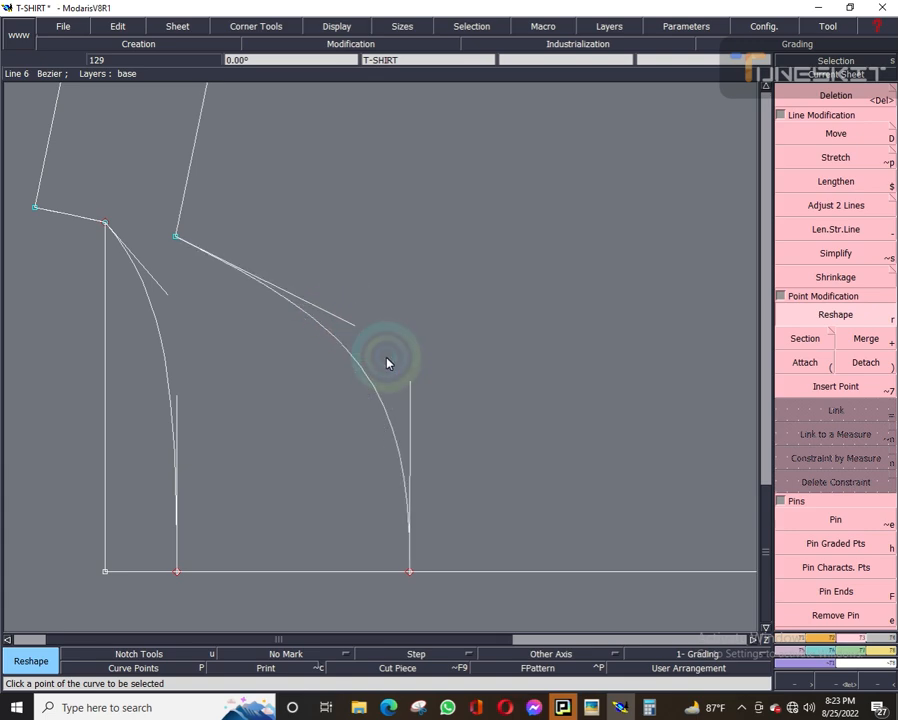
pyautogui.moveTo(410, 381); pyautogui.dragTo(408, 360)
pyautogui.moveTo(353, 330); pyautogui.dragTo(356, 315)
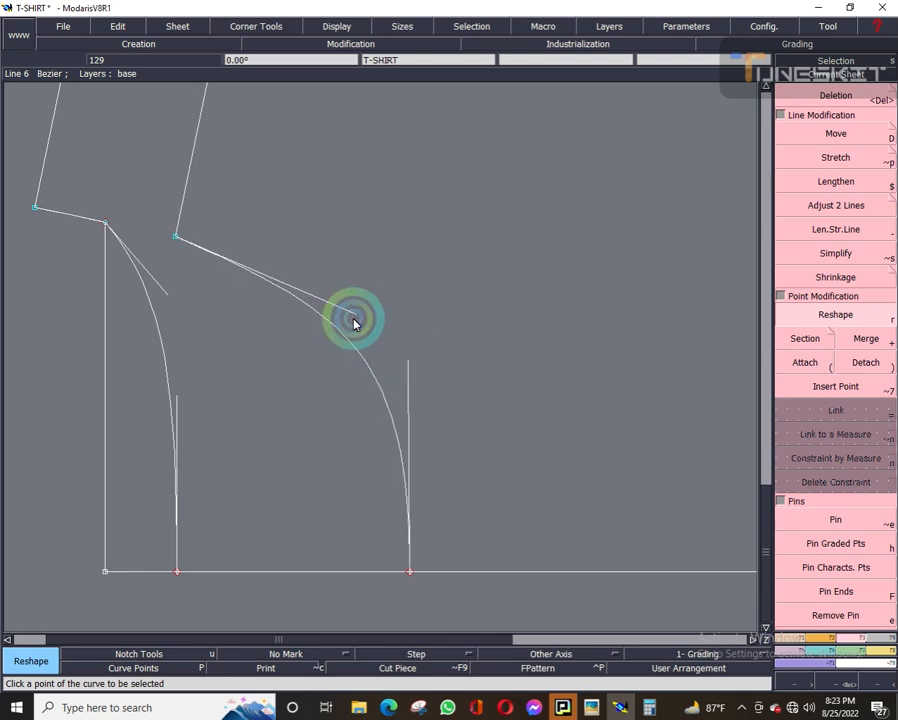
pyautogui.moveTo(406, 365); pyautogui.dragTo(408, 369)
pyautogui.click(408, 369)
pyautogui.click(409, 369)
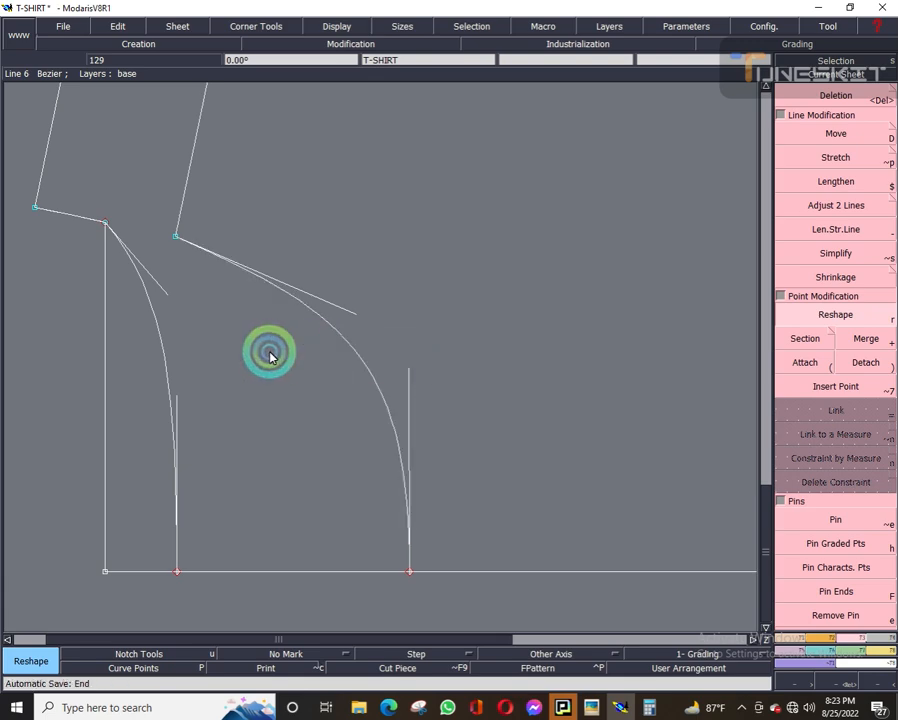
# Reshape the shoulder end of the back neckline with a longer, flatter tangent that rounds the curve out from the shoulder point.
pyautogui.click(164, 297)
pyautogui.click(179, 283)
pyautogui.click(184, 290)
pyautogui.click(186, 292)
pyautogui.click(185, 294)
pyautogui.click(185, 300)
pyautogui.click(185, 299)
pyautogui.click(186, 305)
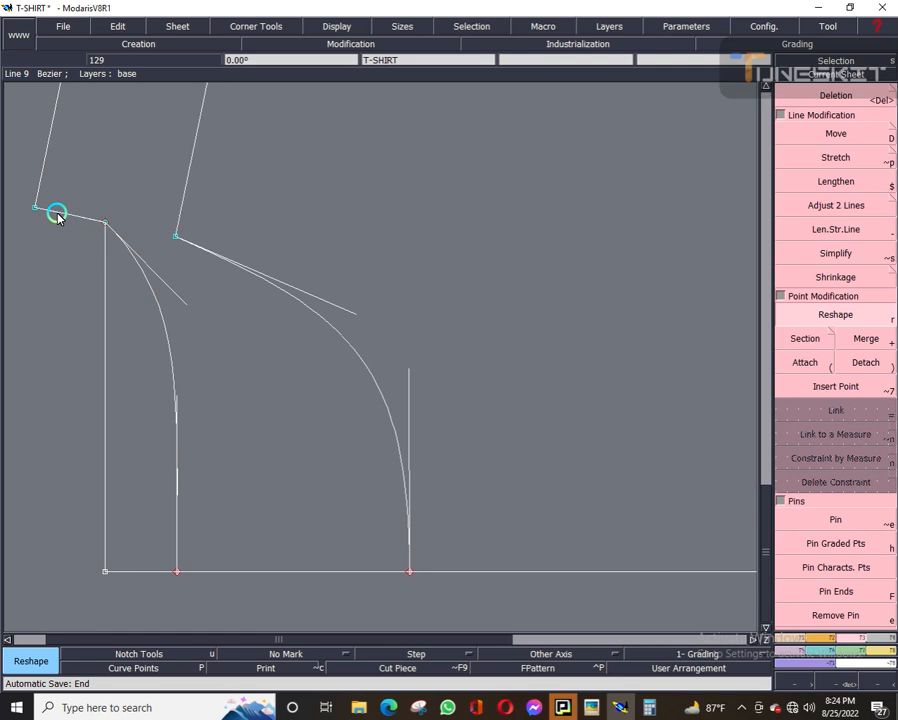
pyautogui.click(183, 303)
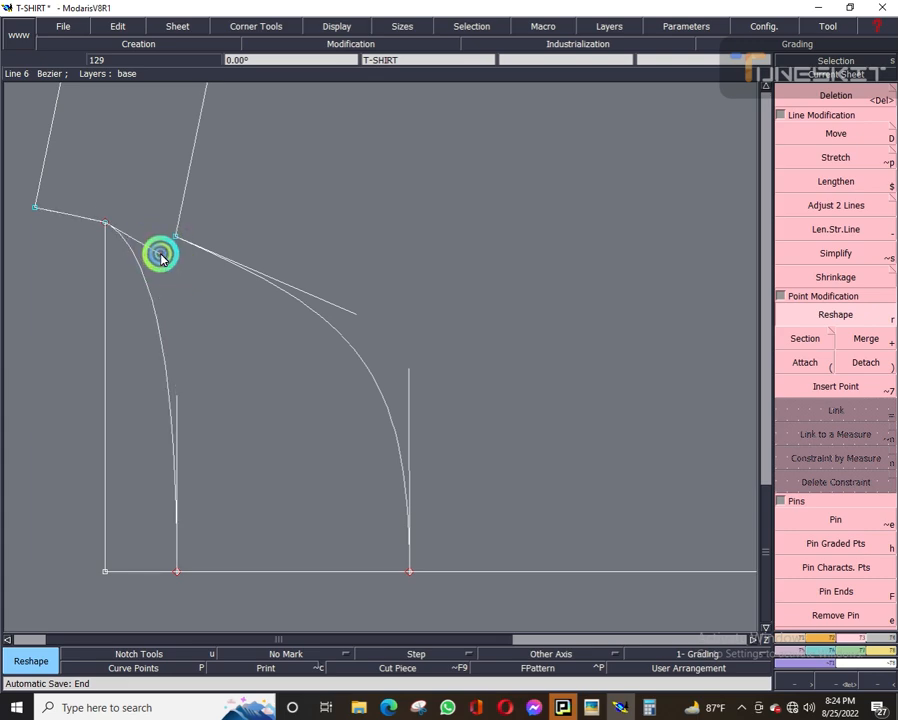
pyautogui.click(167, 253)
pyautogui.click(172, 248)
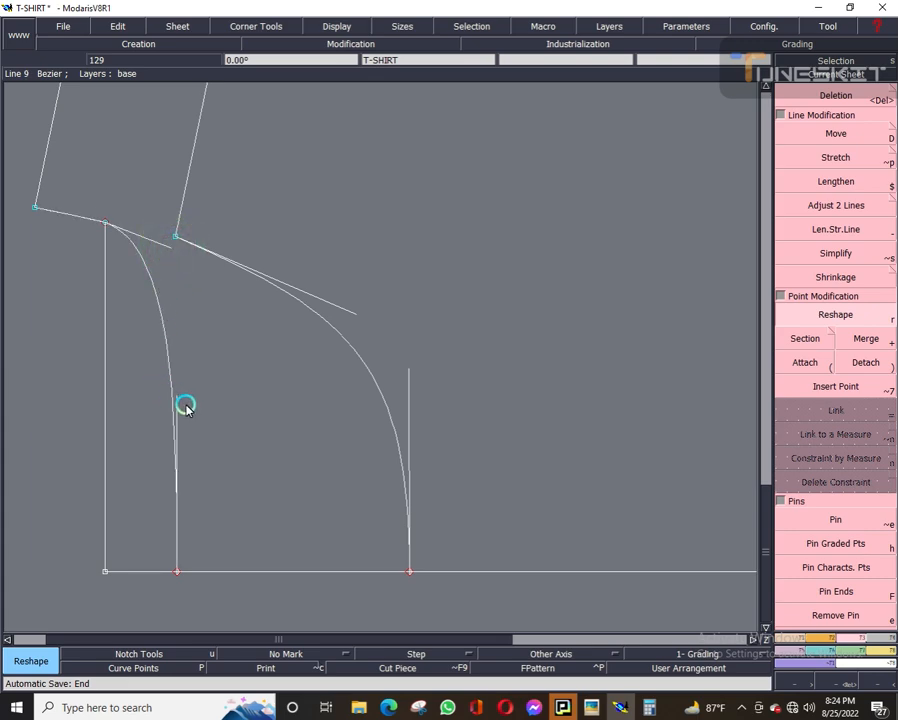
pyautogui.click(178, 249)
pyautogui.click(178, 249)
pyautogui.click(182, 248)
pyautogui.click(185, 247)
pyautogui.click(187, 248)
pyautogui.click(178, 248)
pyautogui.click(182, 249)
pyautogui.click(180, 308)
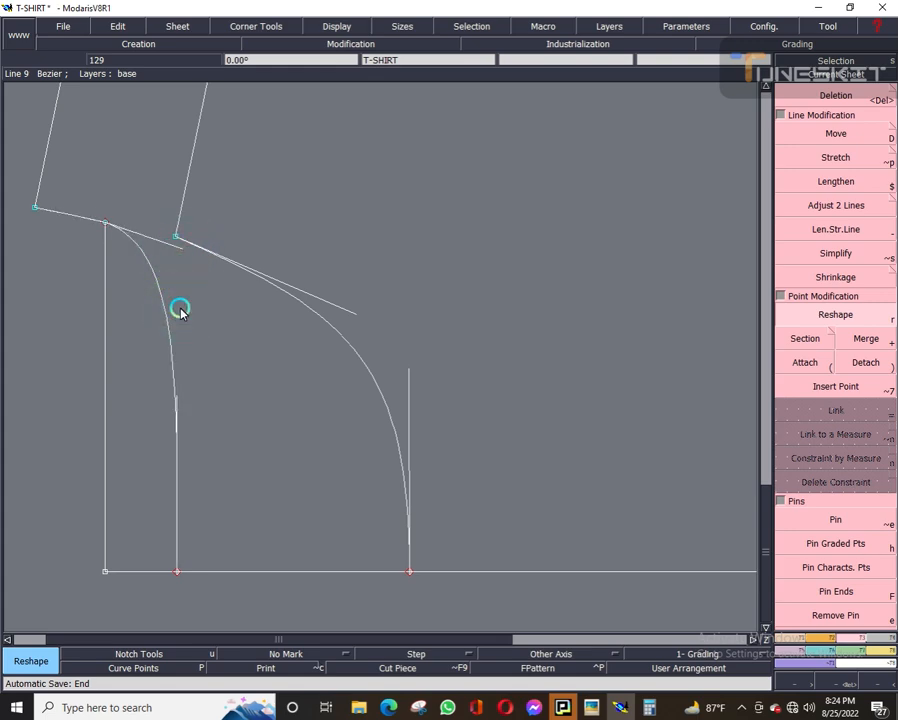
# Fine-tune the back neckline's centre-end tangent, leaning it slightly outward from the perpendicular.
pyautogui.click(179, 395)
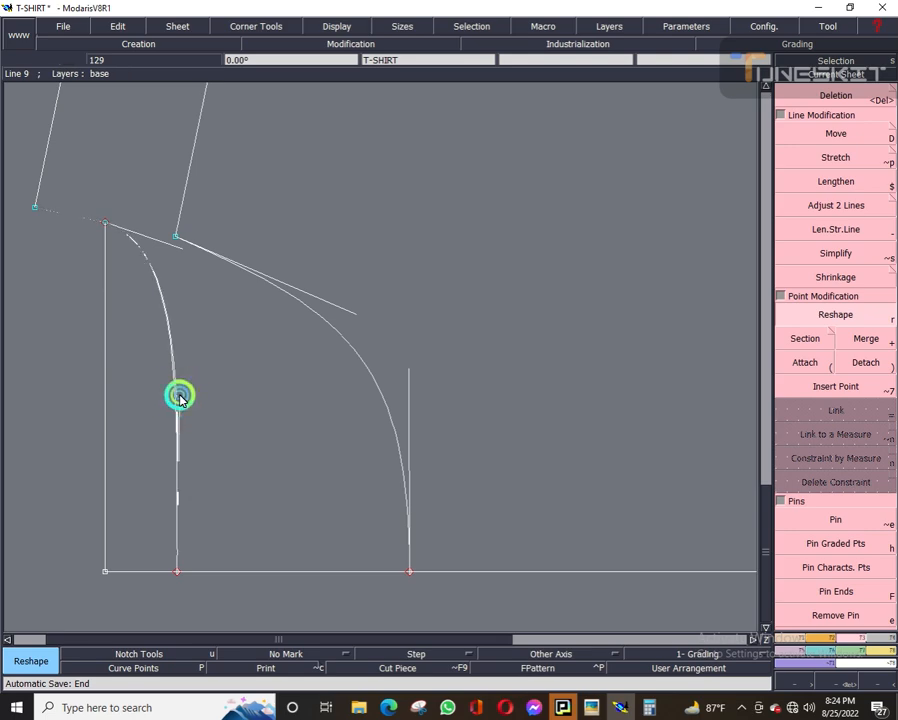
pyautogui.click(180, 395)
pyautogui.click(177, 396)
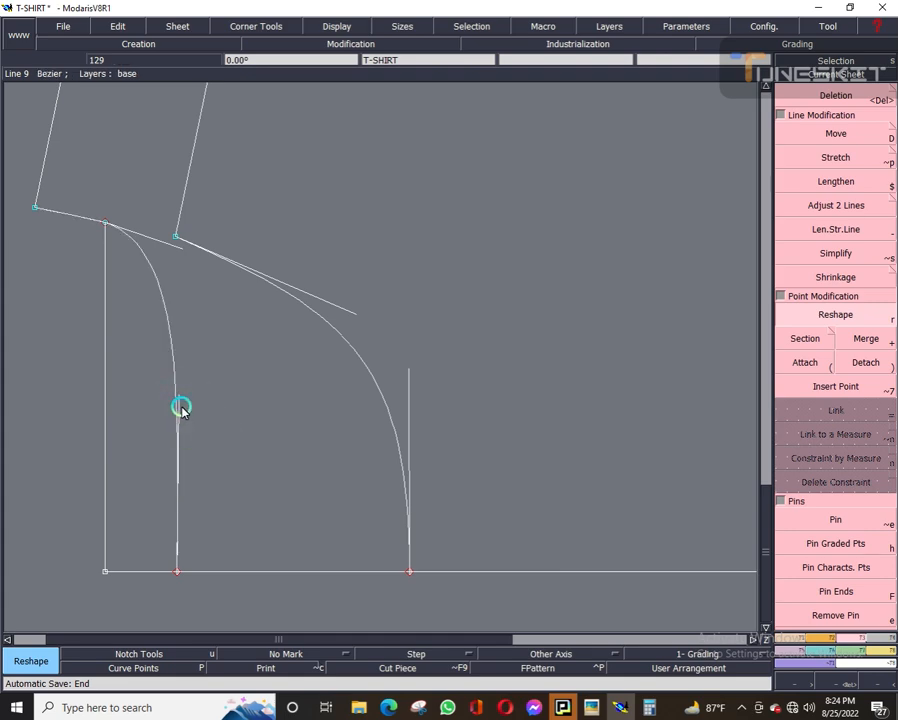
pyautogui.click(181, 399)
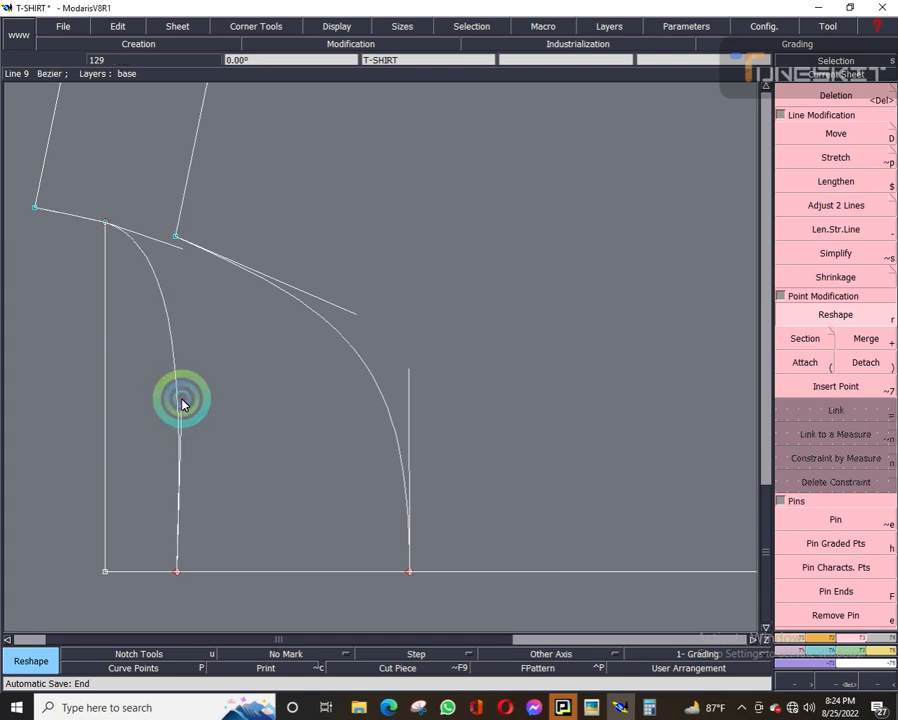
pyautogui.click(181, 399)
pyautogui.click(179, 398)
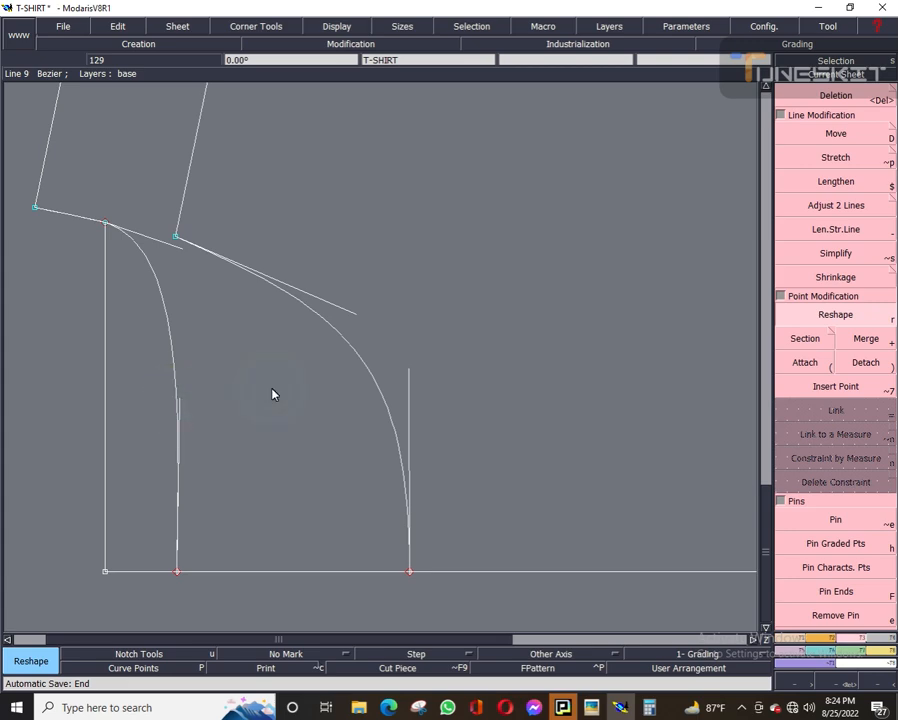
# Reshape the inner, front armhole line into a deep curve, with a near-vertical tangent at the underarm and a sloping one at the shoulder.
pyautogui.click(855, 74)
pyautogui.scroll(1, 208, 229)
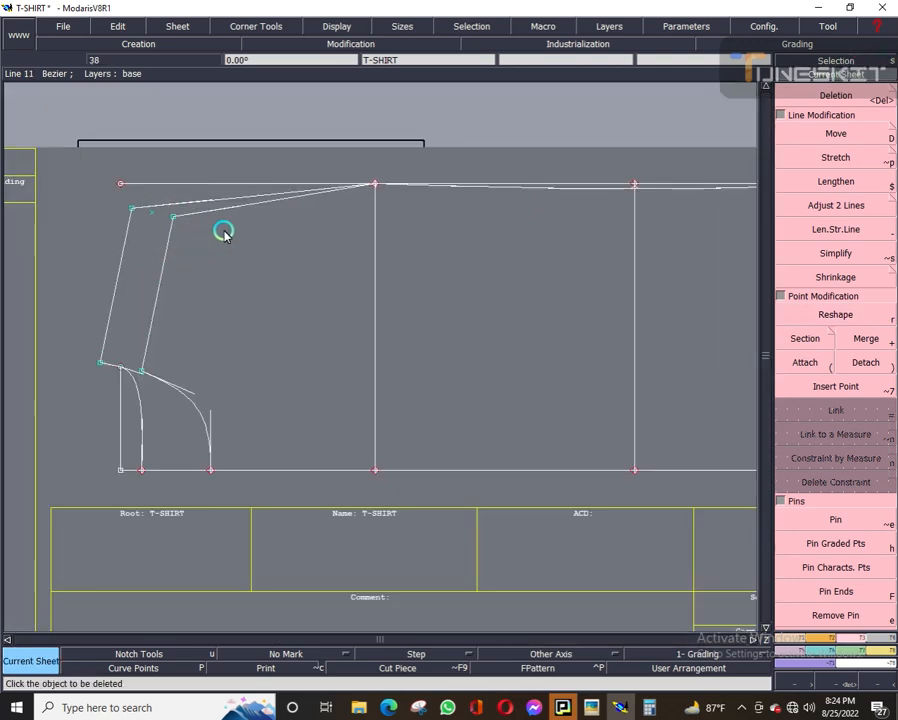
pyautogui.scroll(1, 223, 232)
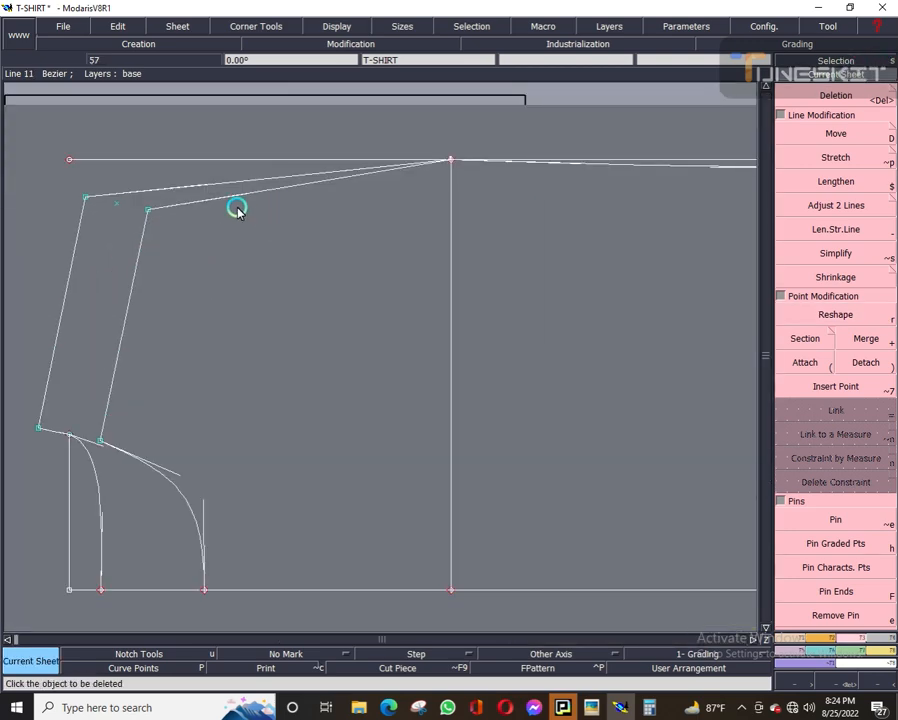
pyautogui.press('r')
pyautogui.click(386, 169)
pyautogui.moveTo(375, 177); pyautogui.dragTo(443, 237)
pyautogui.moveTo(243, 197); pyautogui.dragTo(253, 242)
pyautogui.click(441, 235)
pyautogui.moveTo(443, 237); pyautogui.dragTo(451, 256)
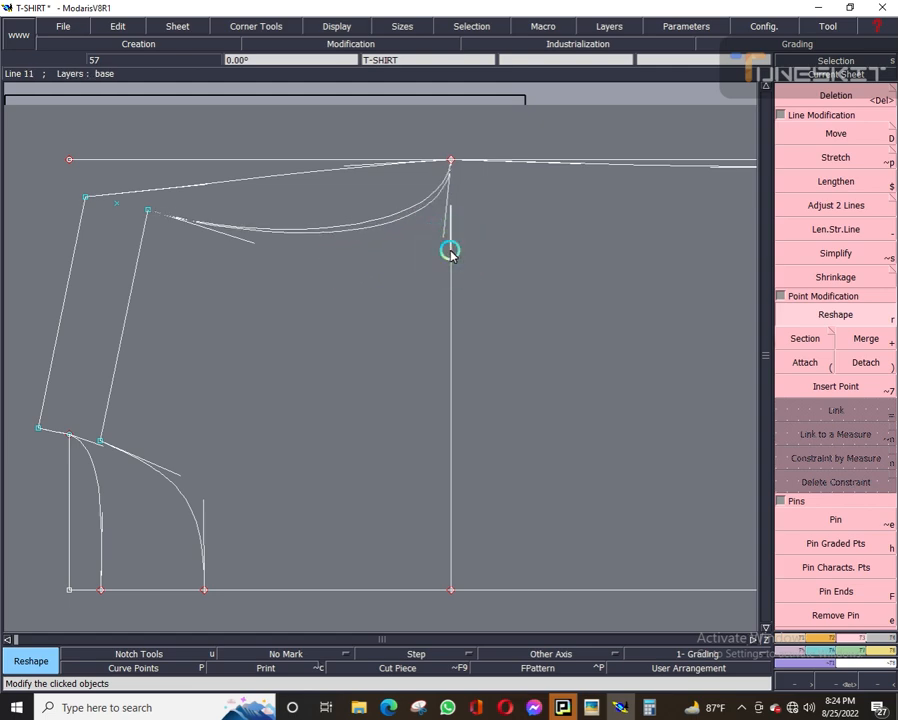
pyautogui.click(444, 253)
pyautogui.click(444, 256)
# Reshape the outer, back armhole line into a shallower curve, with a near-vertical underarm tangent and a shoulder tangent sloping down towards the front armhole.
pyautogui.click(347, 167)
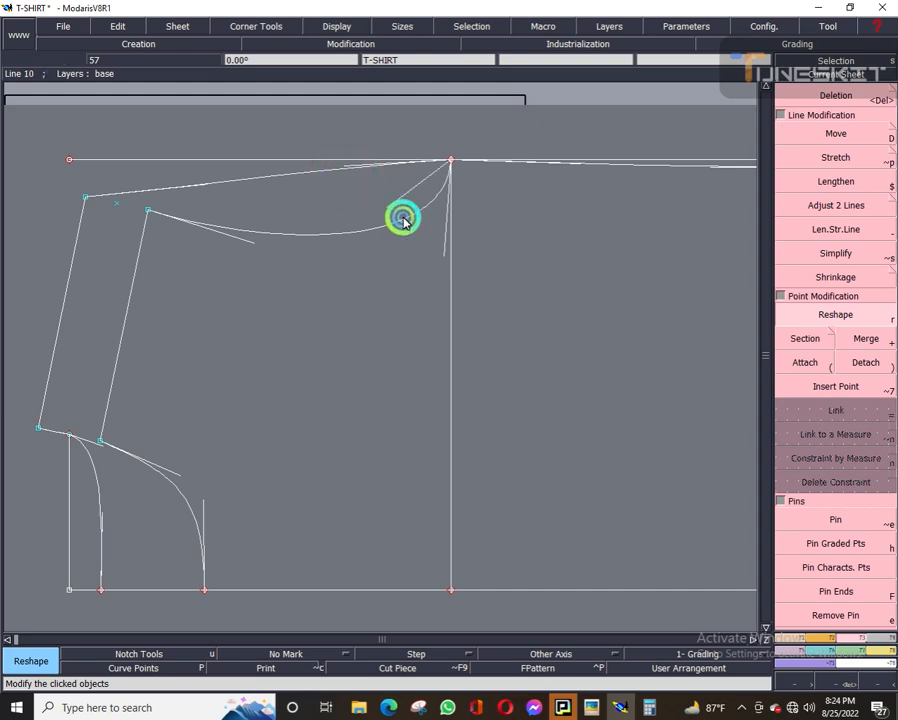
pyautogui.moveTo(416, 249); pyautogui.dragTo(433, 241)
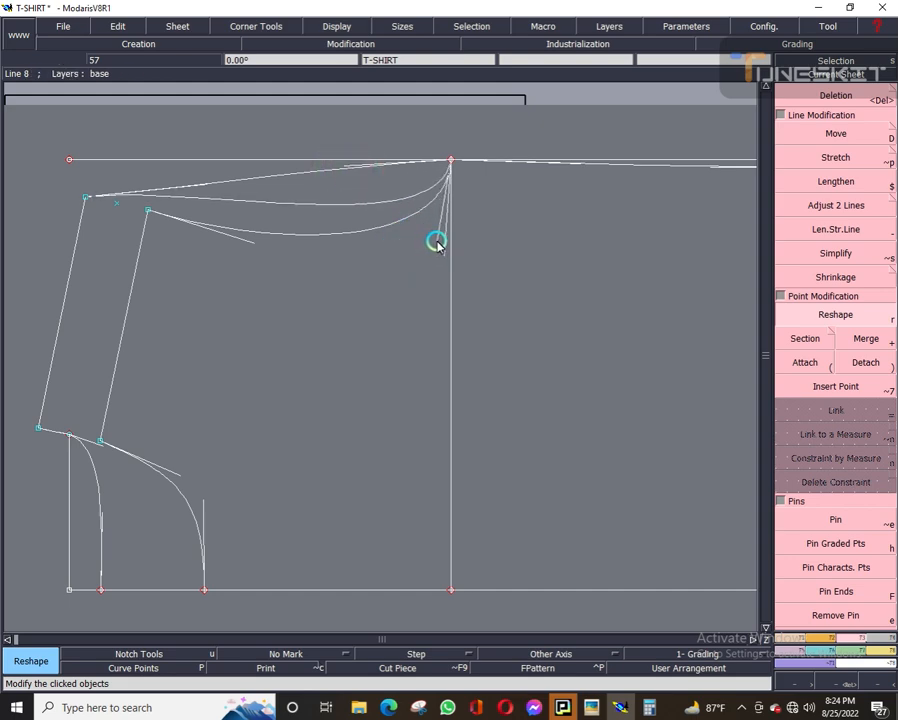
pyautogui.click(200, 184)
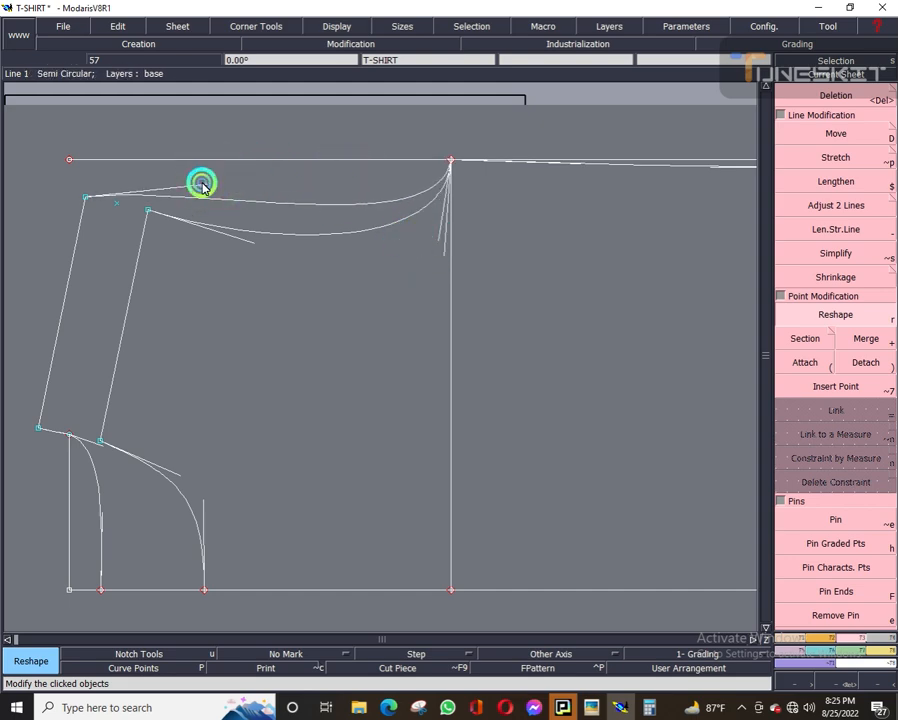
pyautogui.click(194, 205)
pyautogui.click(194, 205)
pyautogui.click(173, 219)
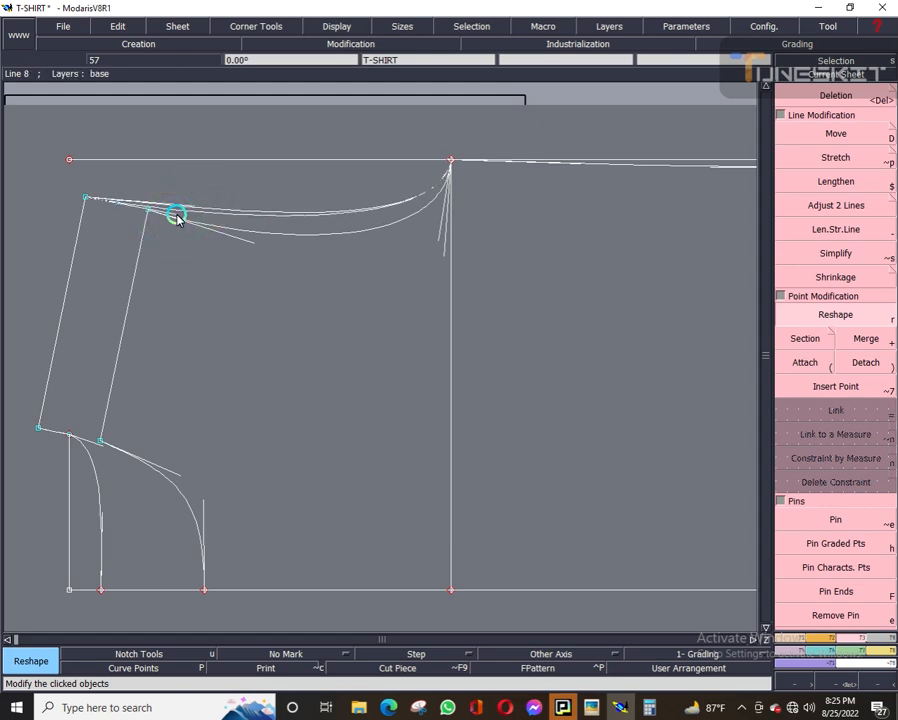
pyautogui.click(173, 219)
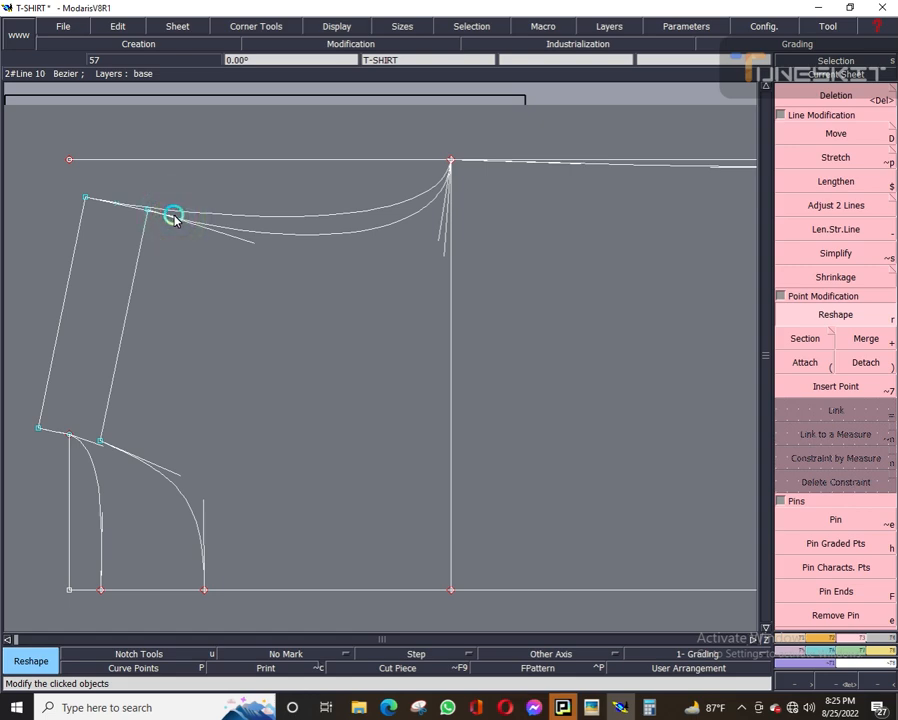
pyautogui.click(439, 243)
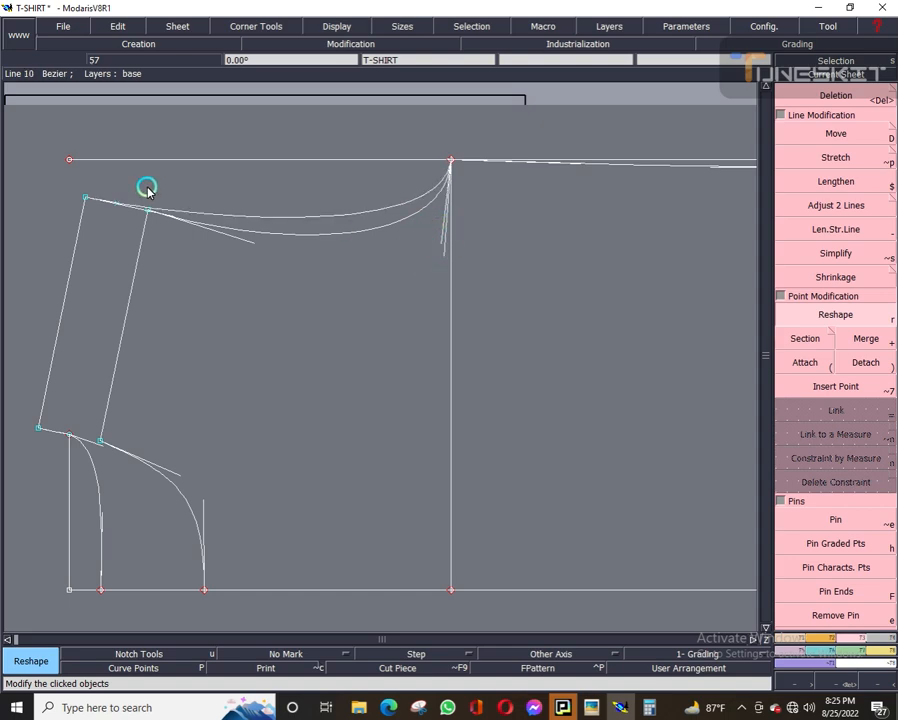
# Reshape the underarm end of the curved side seam so its tangent runs along the straight side line and rounds out from the underarm.
pyautogui.click(848, 77)
pyautogui.click(630, 222)
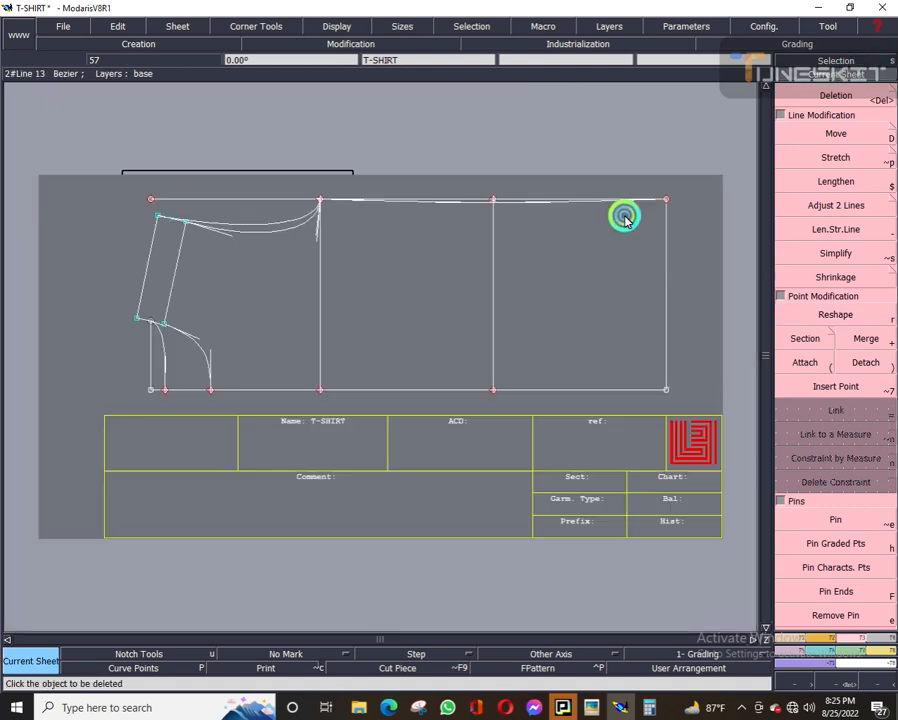
pyautogui.scroll(2, 392, 216)
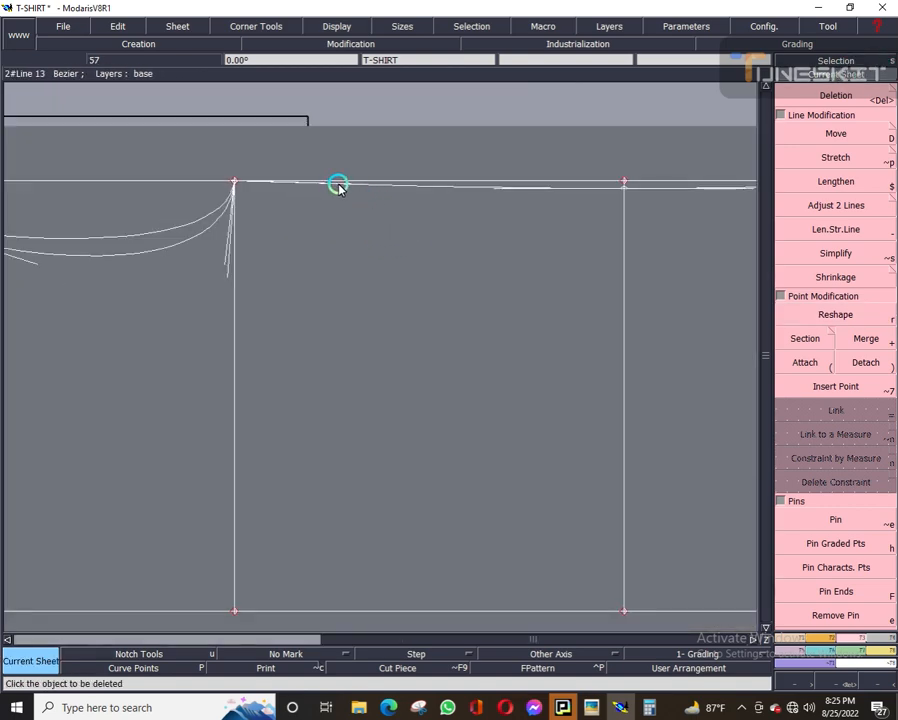
pyautogui.press('r')
pyautogui.click(368, 181)
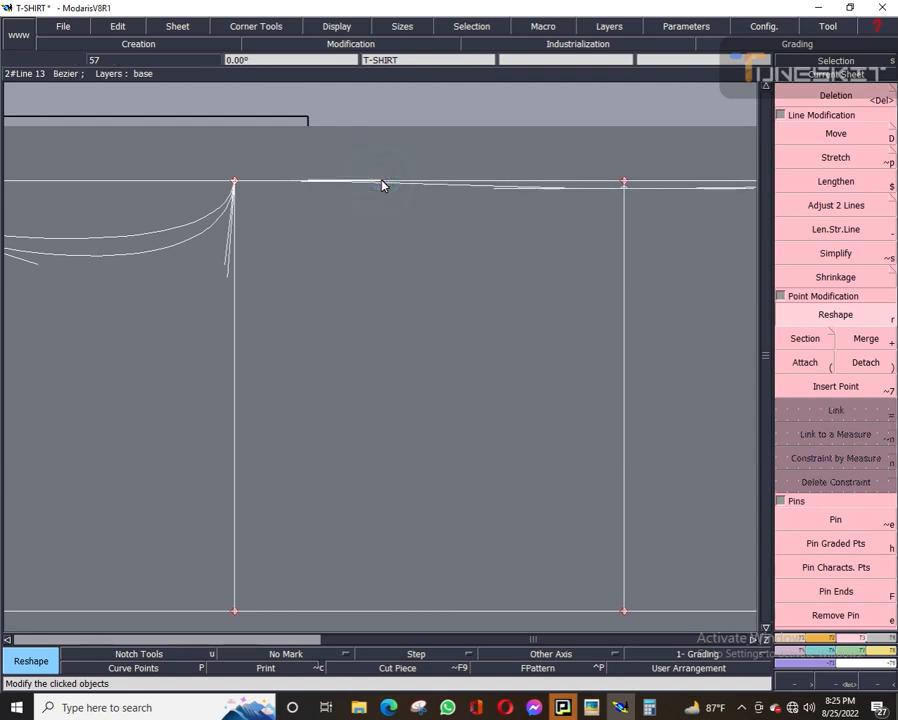
pyautogui.click(235, 186)
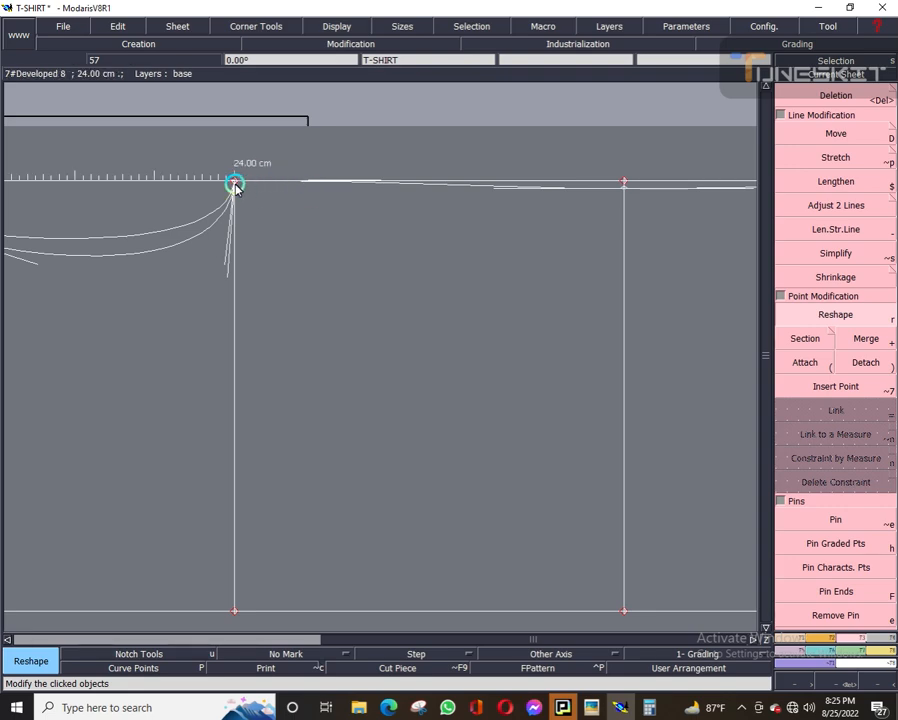
pyautogui.click(245, 187)
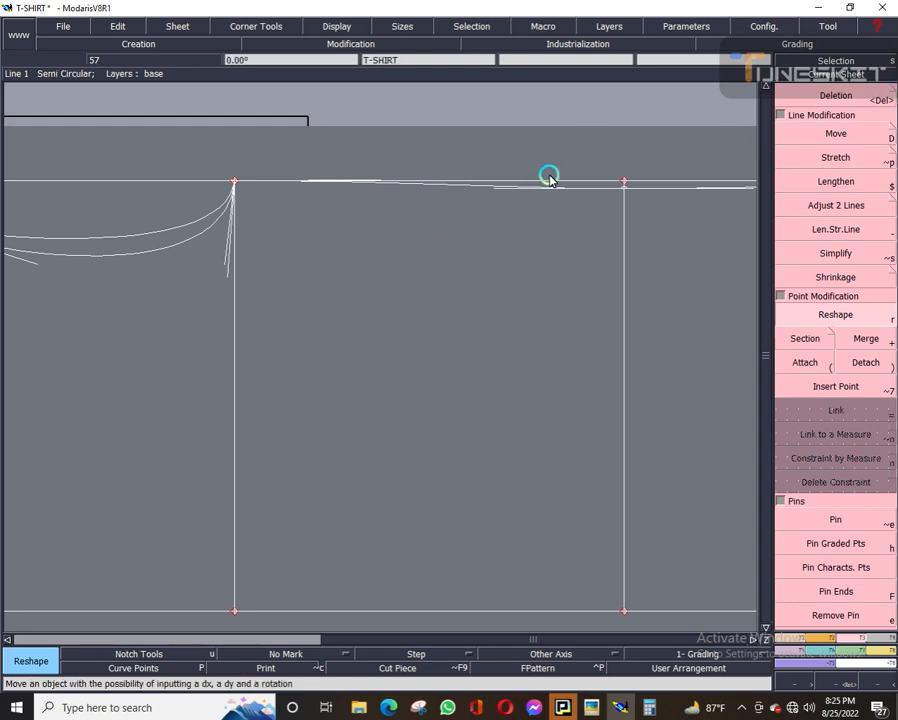
# Reshape the hem end of the curved side seam, laying its tangent along the straight side line for a smooth run into the hem.
pyautogui.click(838, 73)
pyautogui.click(597, 244)
pyautogui.scroll(2, 648, 214)
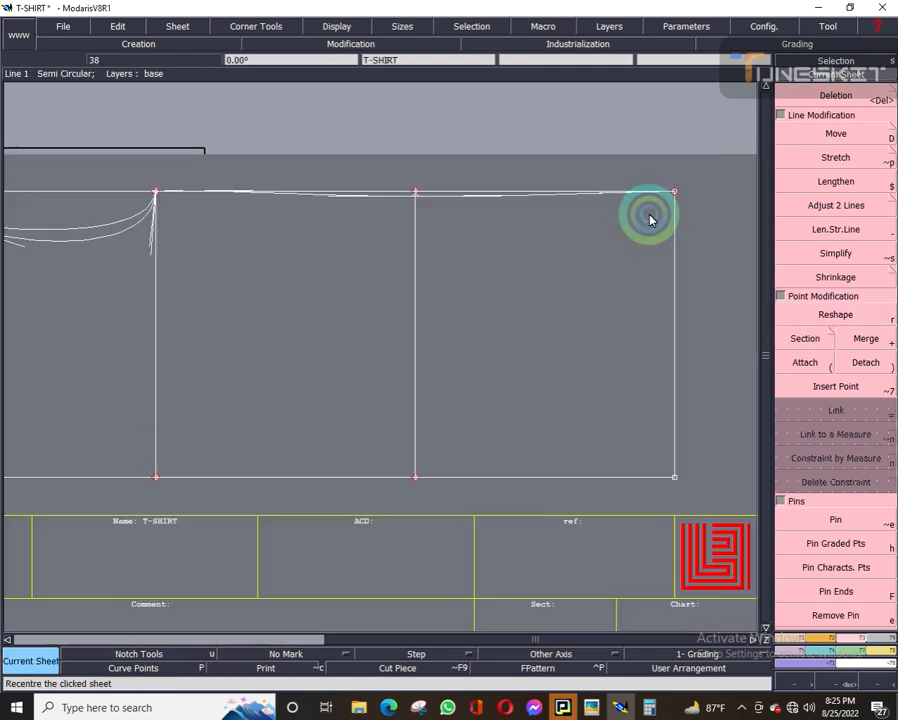
pyautogui.scroll(1, 648, 214)
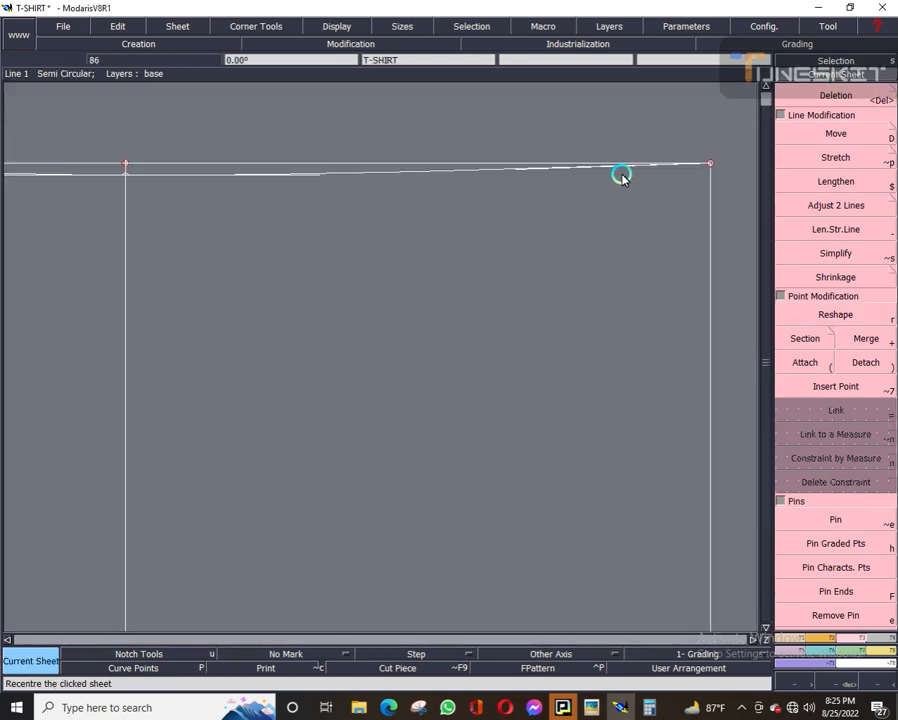
pyautogui.press('r')
pyautogui.click(518, 167)
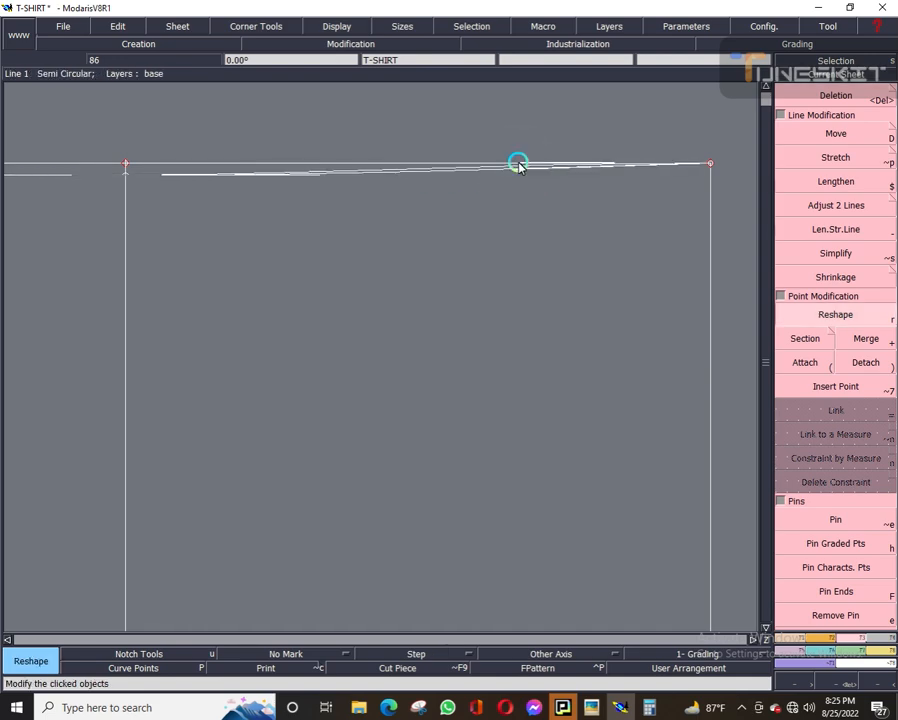
pyautogui.click(530, 168)
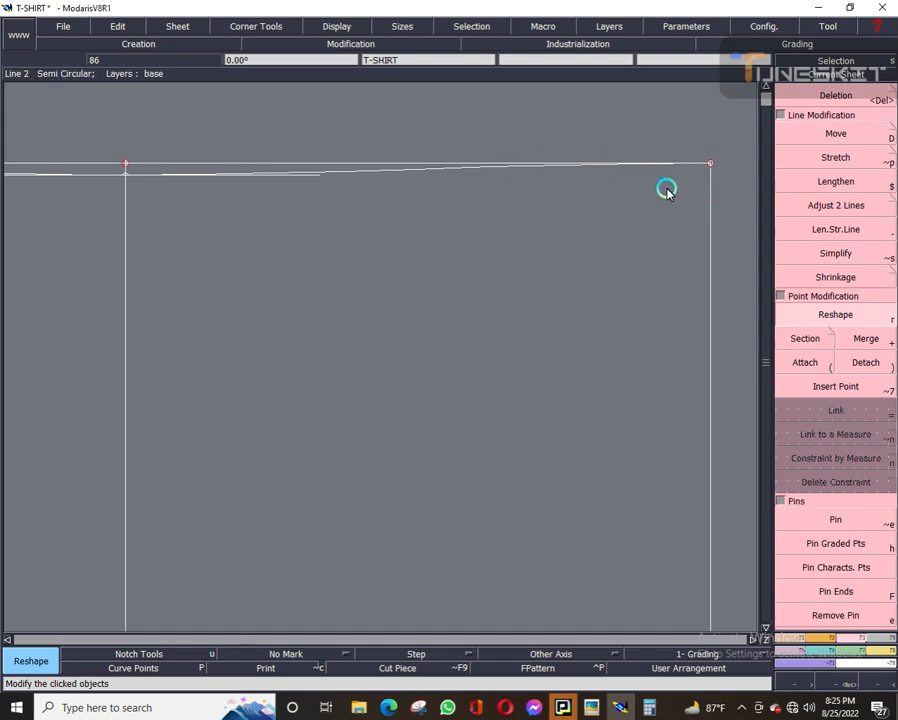
pyautogui.click(836, 75)
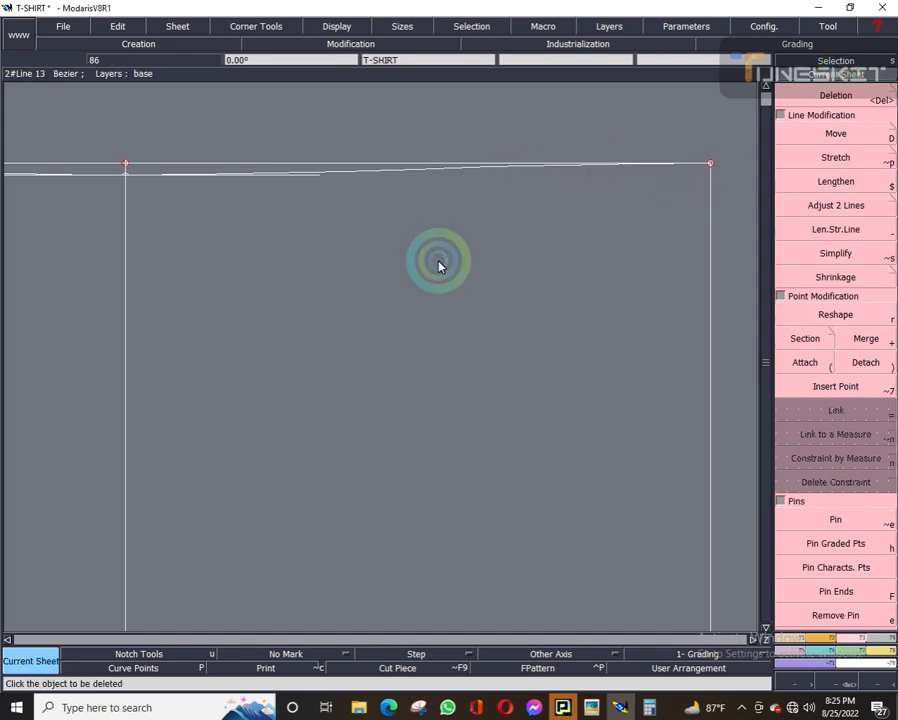
pyautogui.click(442, 258)
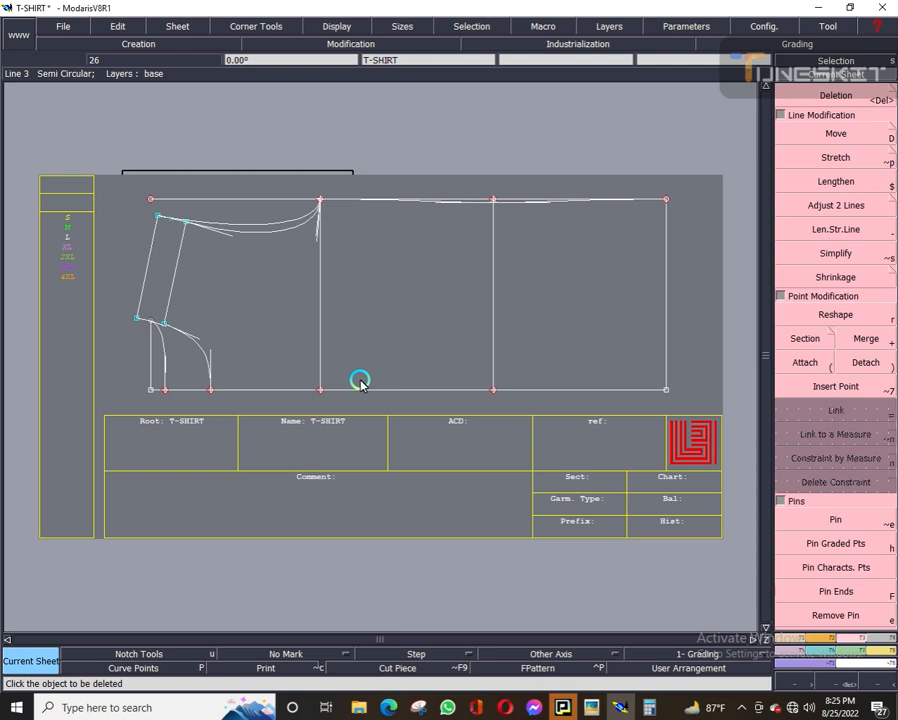
# Insert curve points at the side line's waist and underarm, and on the centre line at both neckline ends, the chest and the waist.
pyautogui.hotkey('shift', '7')
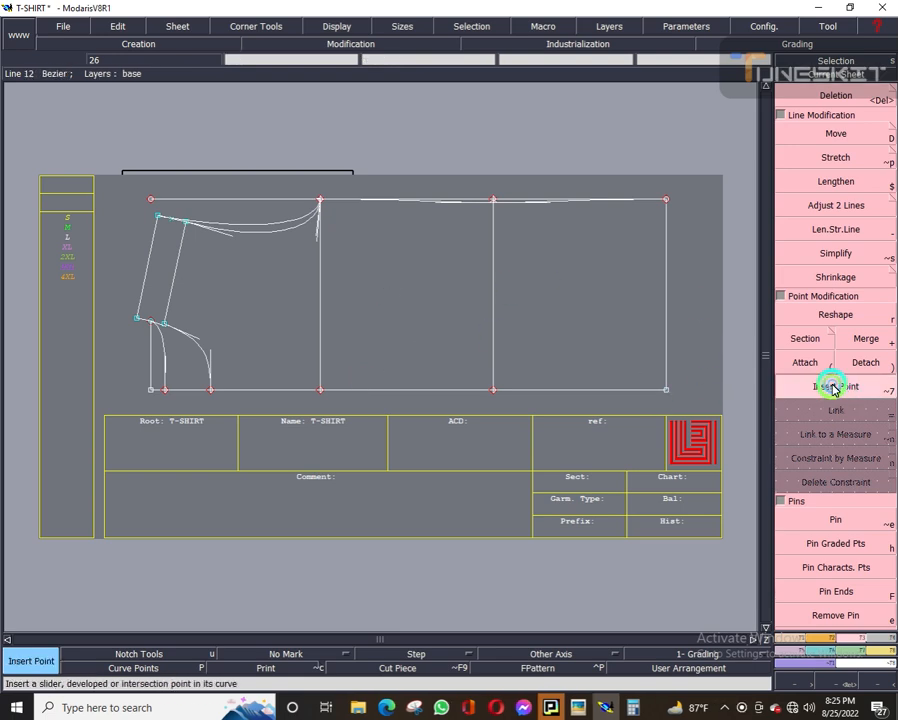
pyautogui.click(487, 201)
pyautogui.click(321, 199)
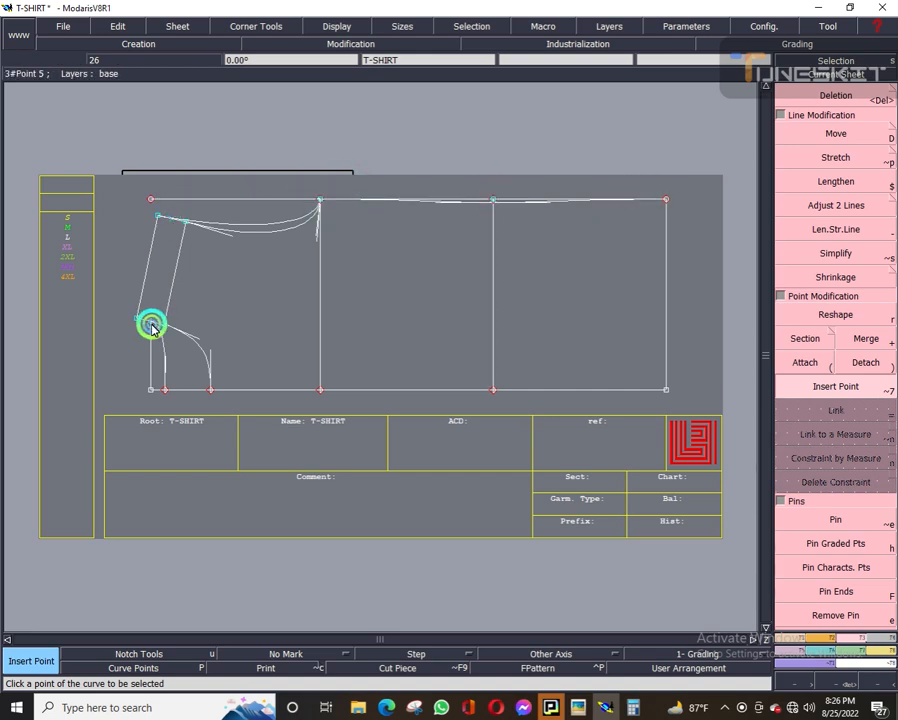
pyautogui.click(213, 392)
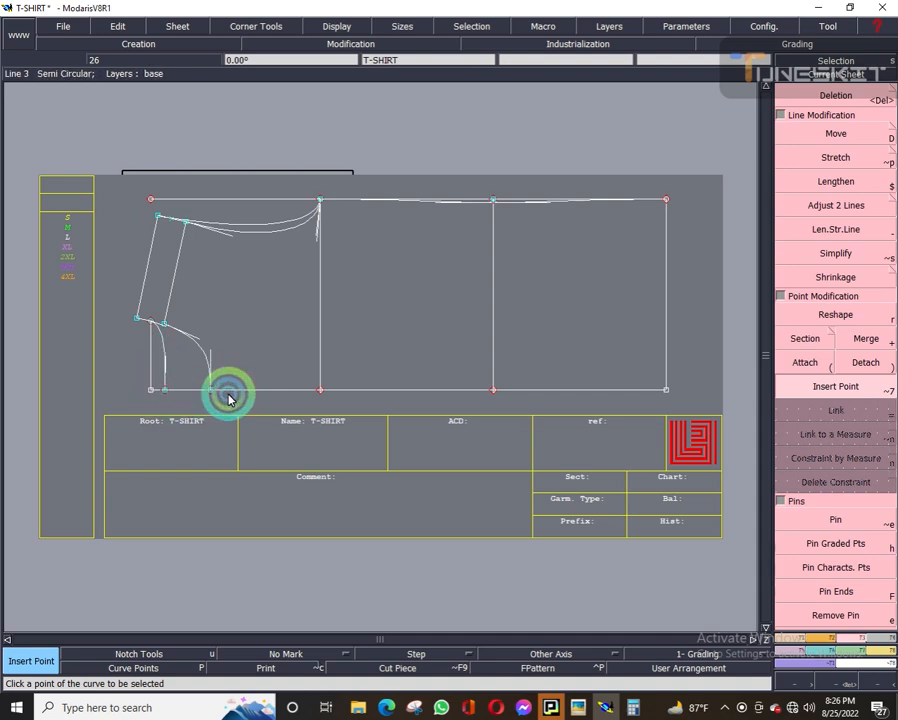
pyautogui.click(320, 389)
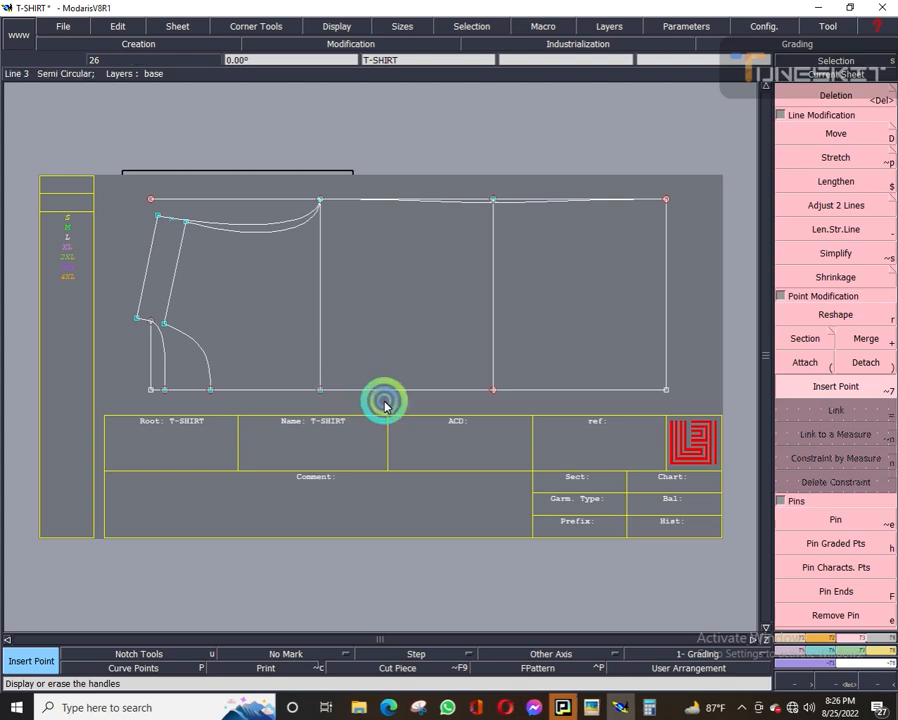
pyautogui.click(494, 389)
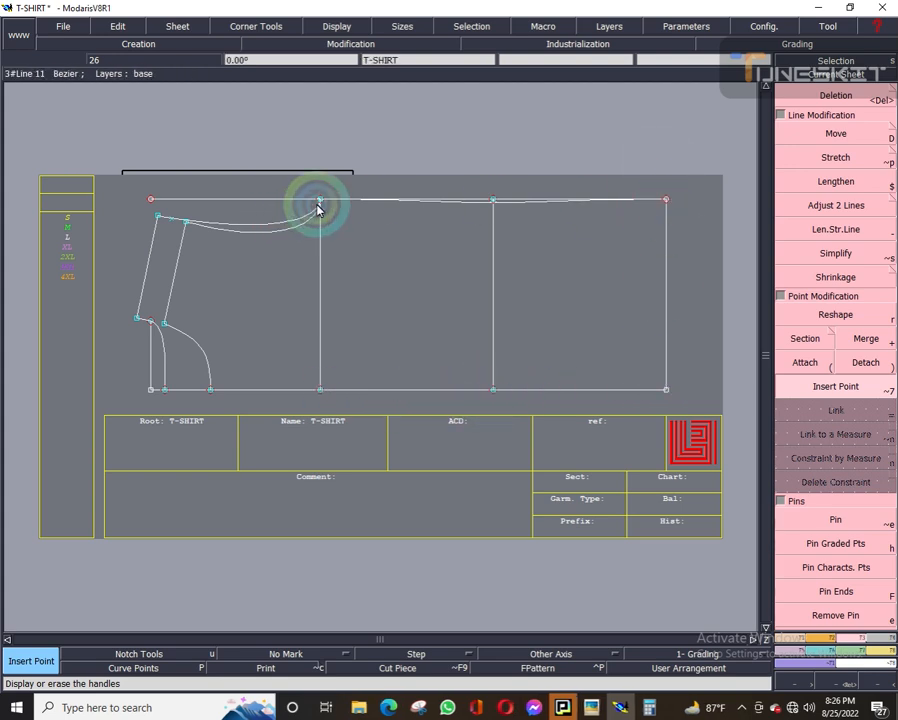
# Delete the straight construction line that extends from the underarm to the outer corner above the shoulder.
pyautogui.click(150, 200)
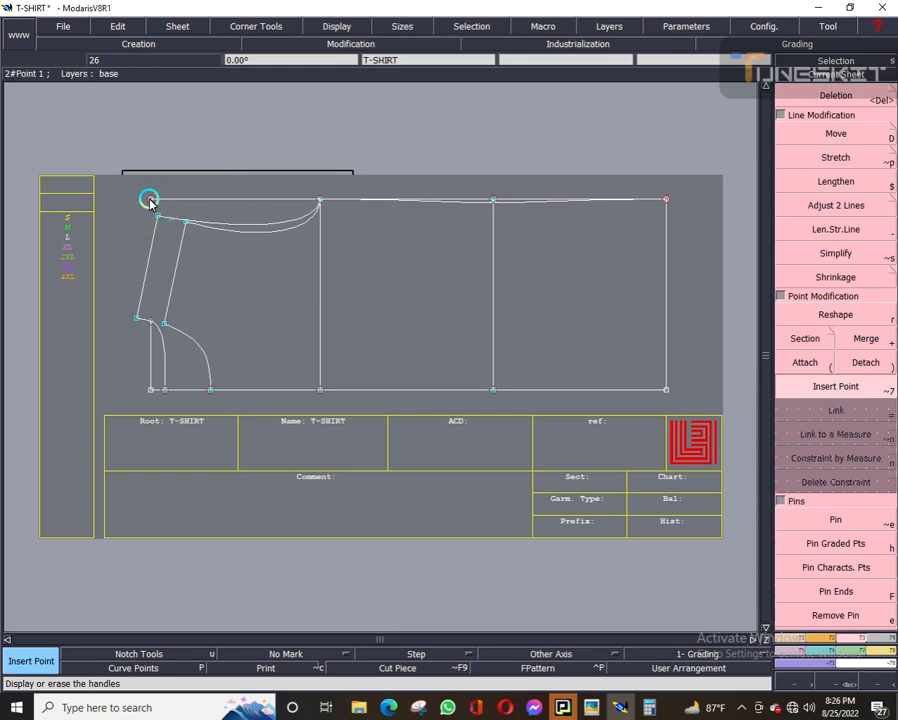
pyautogui.press('Delete')
pyautogui.click(248, 202)
# Insert a curve point on the curved side seam where it meets the waistline.
pyautogui.click(497, 213)
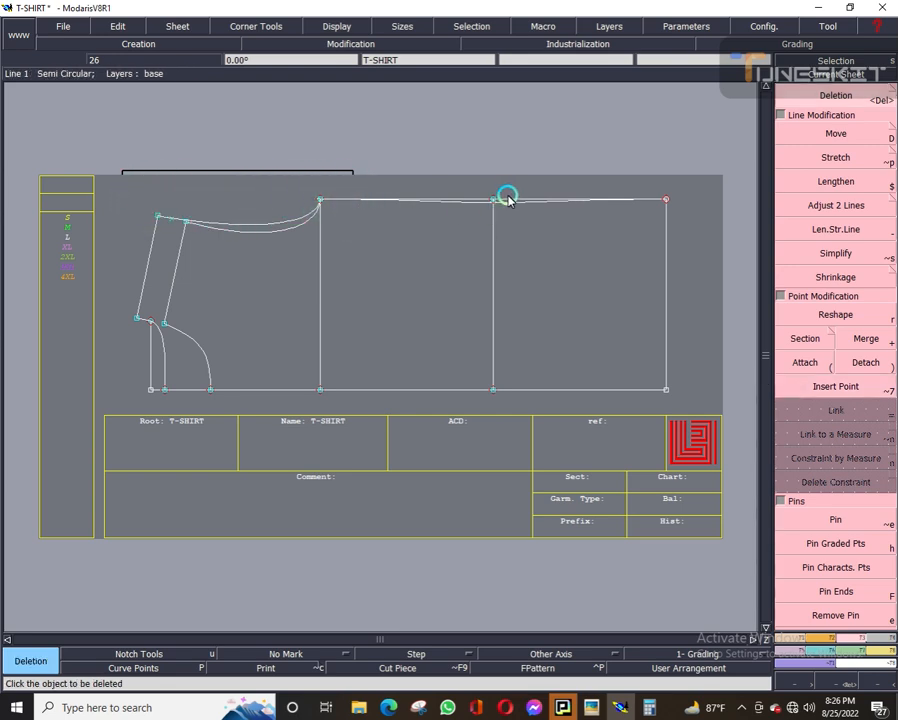
pyautogui.scroll(5, 509, 201)
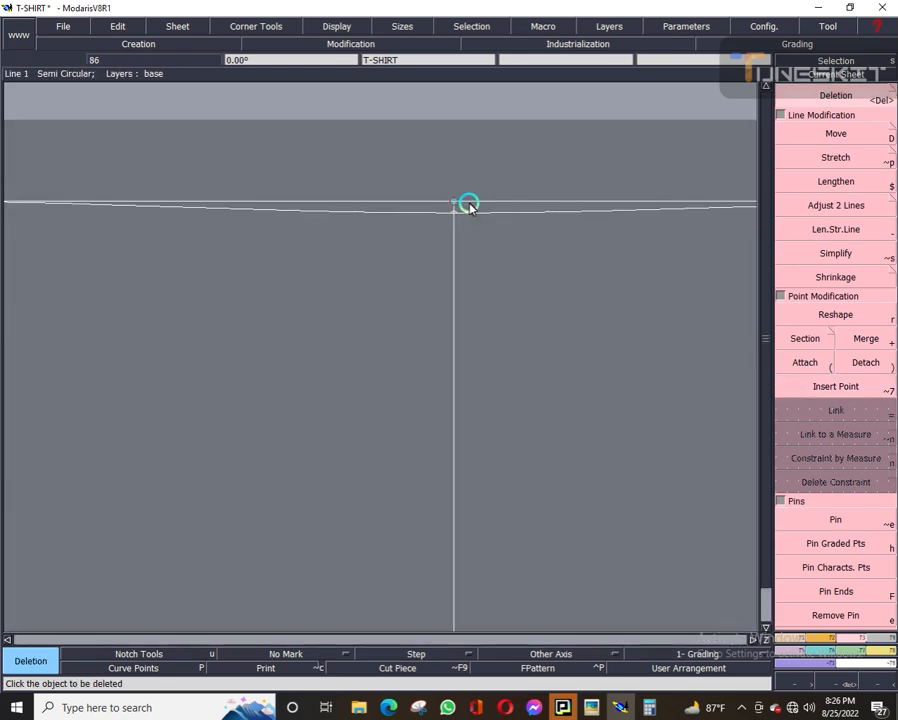
pyautogui.click(784, 332)
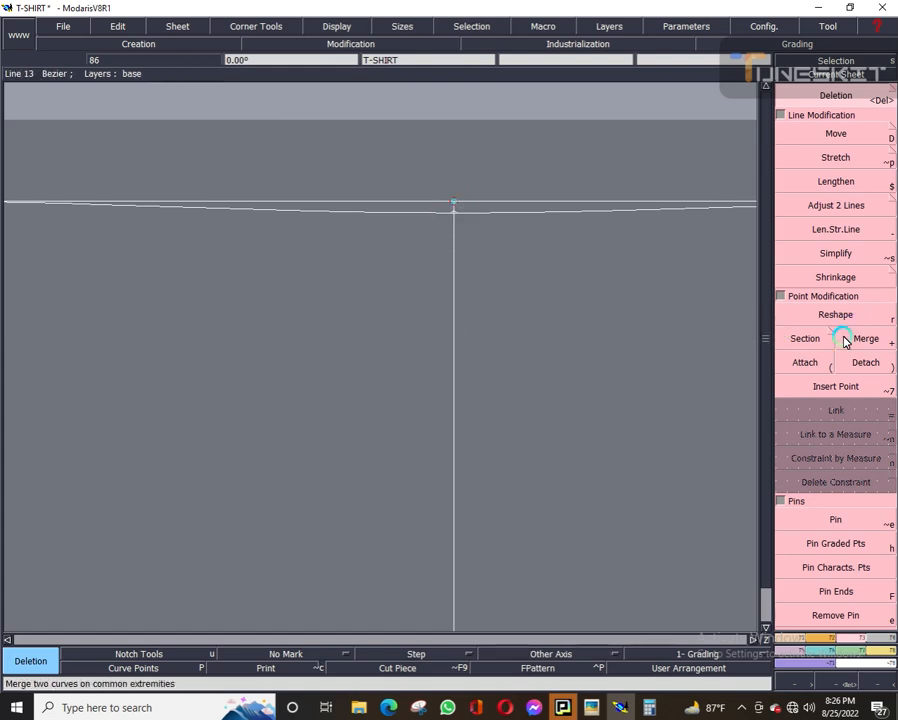
pyautogui.click(846, 384)
pyautogui.click(454, 207)
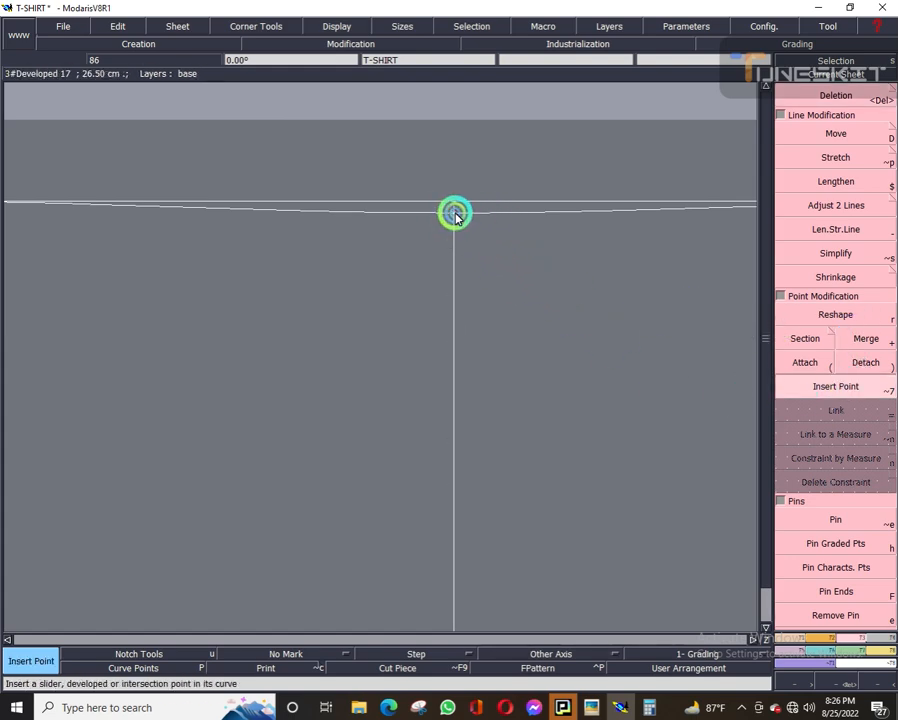
# Delete the straight side construction line between underarm and hem, keeping the curved side seam, and recentre the sheet.
pyautogui.press('Delete')
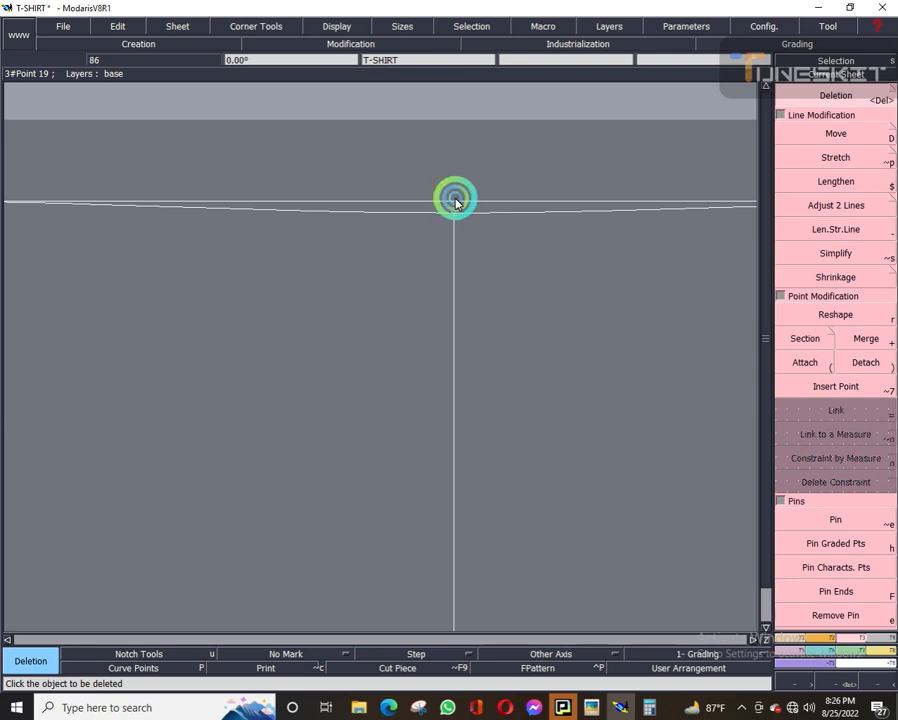
pyautogui.click(455, 203)
pyautogui.click(840, 75)
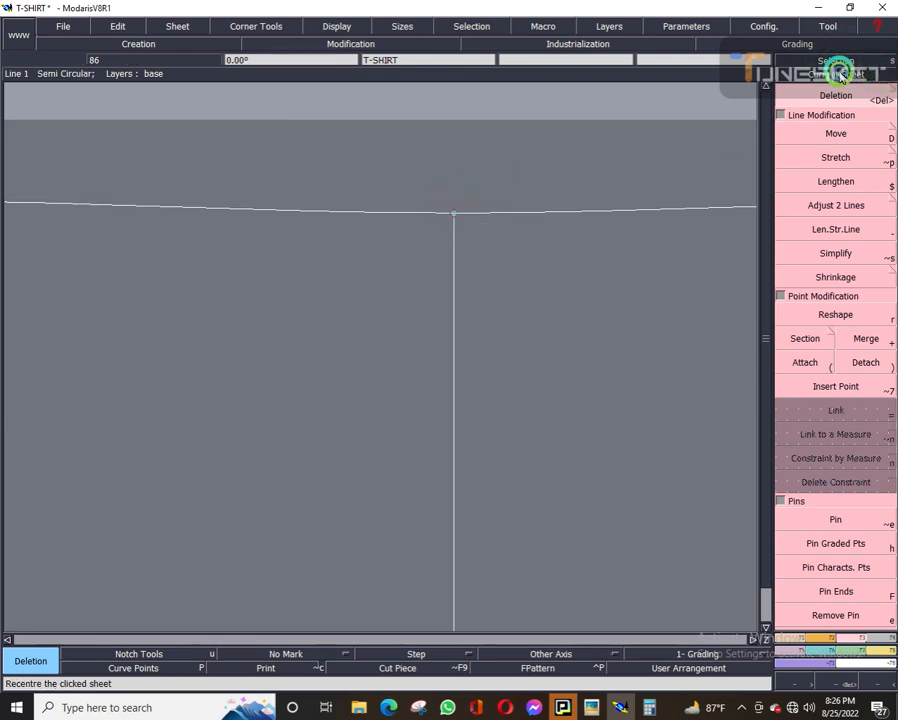
pyautogui.click(582, 172)
pyautogui.click(519, 275)
pyautogui.click(364, 234)
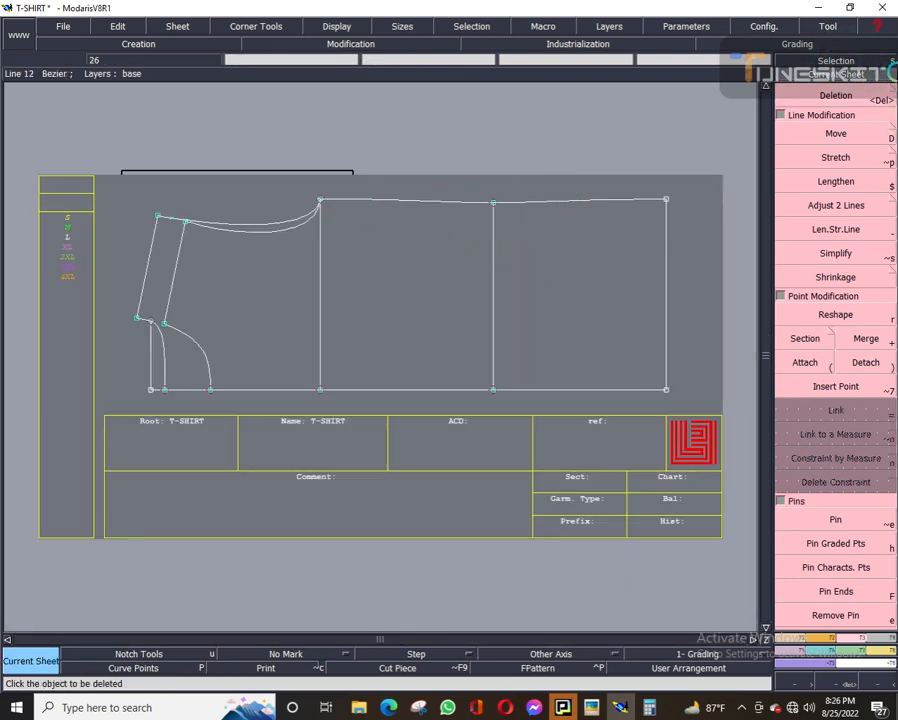
pyautogui.click(393, 312)
pyautogui.click(192, 310)
# Save the T-SHIRT model under its existing name, continuing past the anomaly check.
pyautogui.hotkey('ctrl', 's')
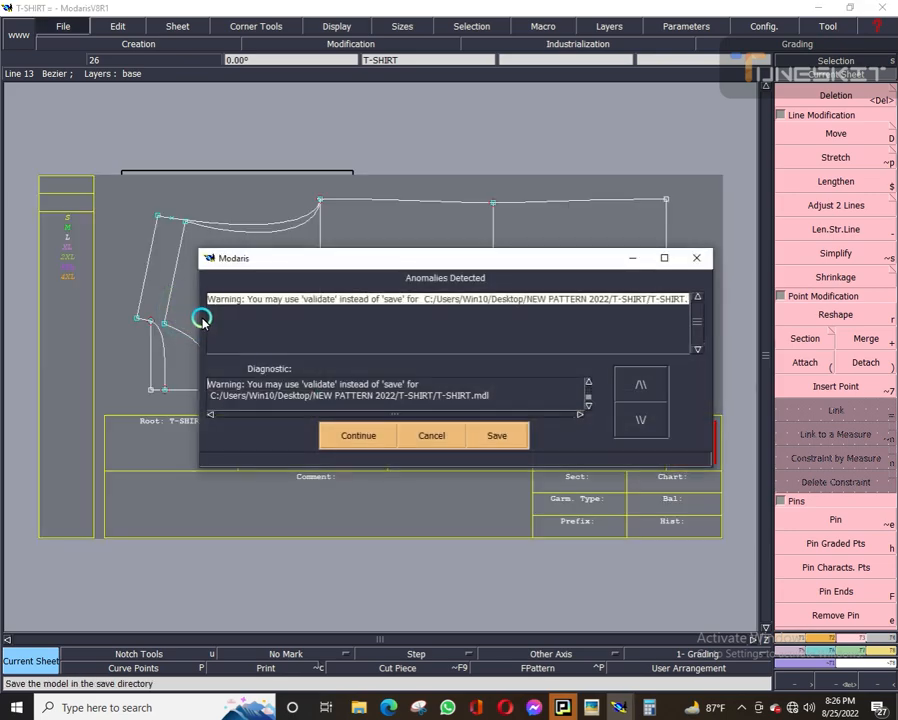
pyautogui.click(348, 437)
pyautogui.click(352, 440)
pyautogui.click(352, 439)
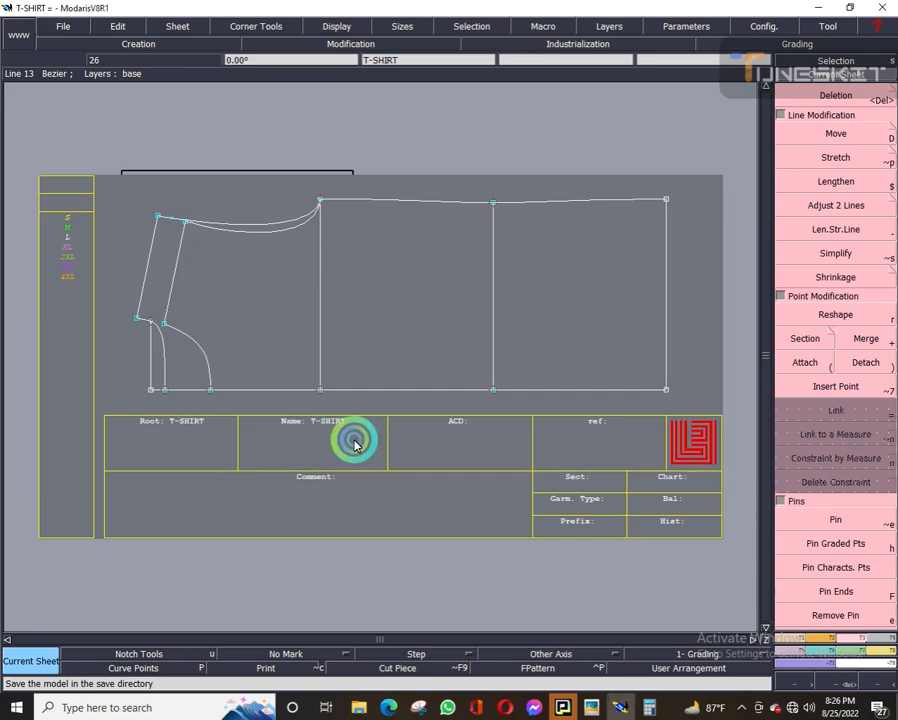
pyautogui.click(354, 443)
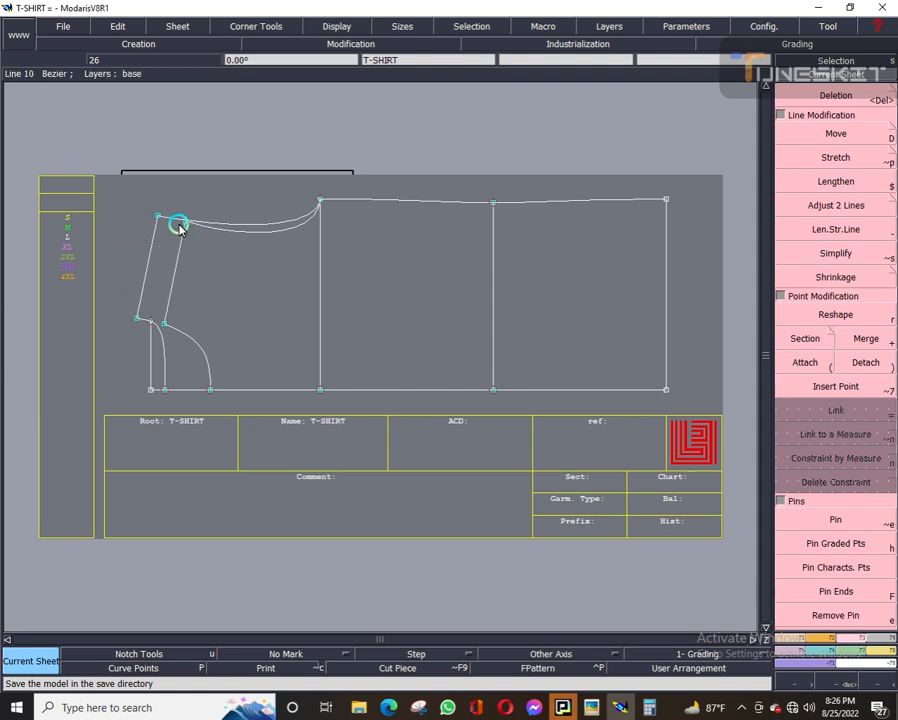
# Reshape the outer armhole curve by pulling its tangent handle at the shoulder end slightly inward.
pyautogui.scroll(4, 180, 226)
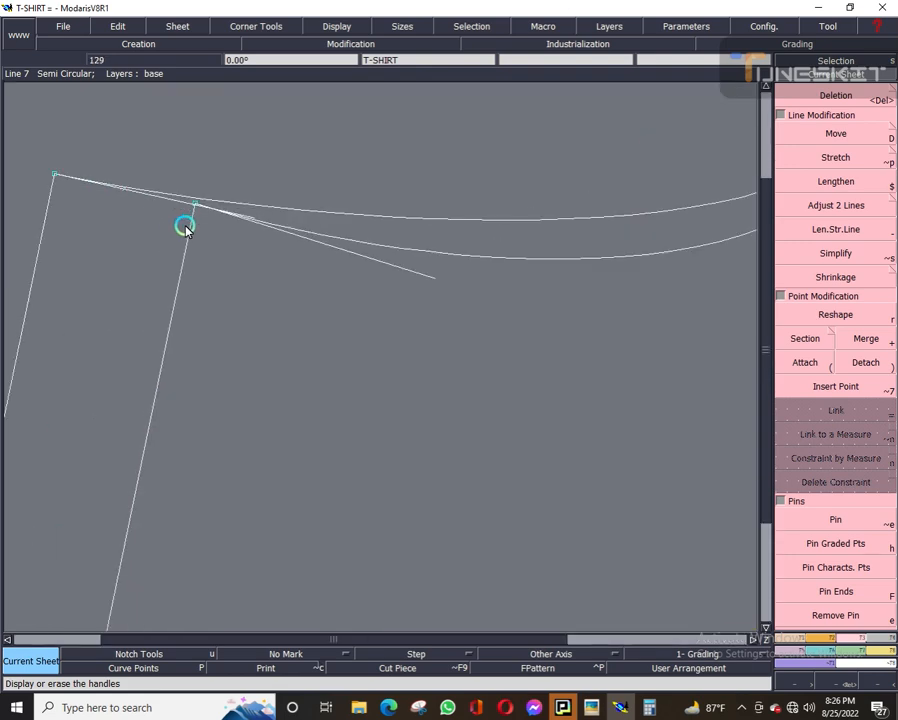
pyautogui.scroll(2, 182, 210)
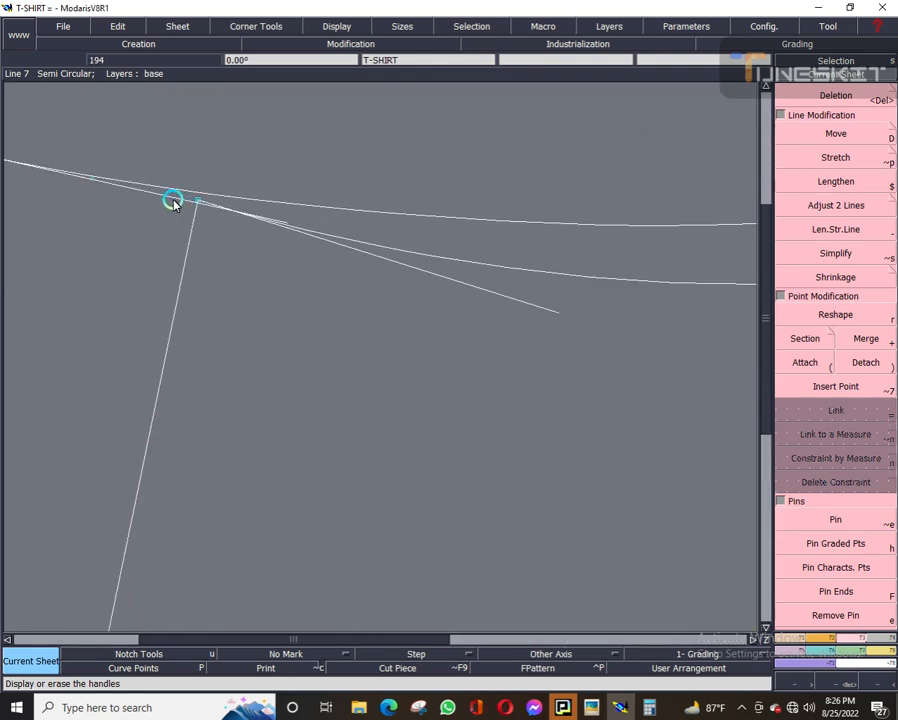
pyautogui.press('r')
pyautogui.click(174, 201)
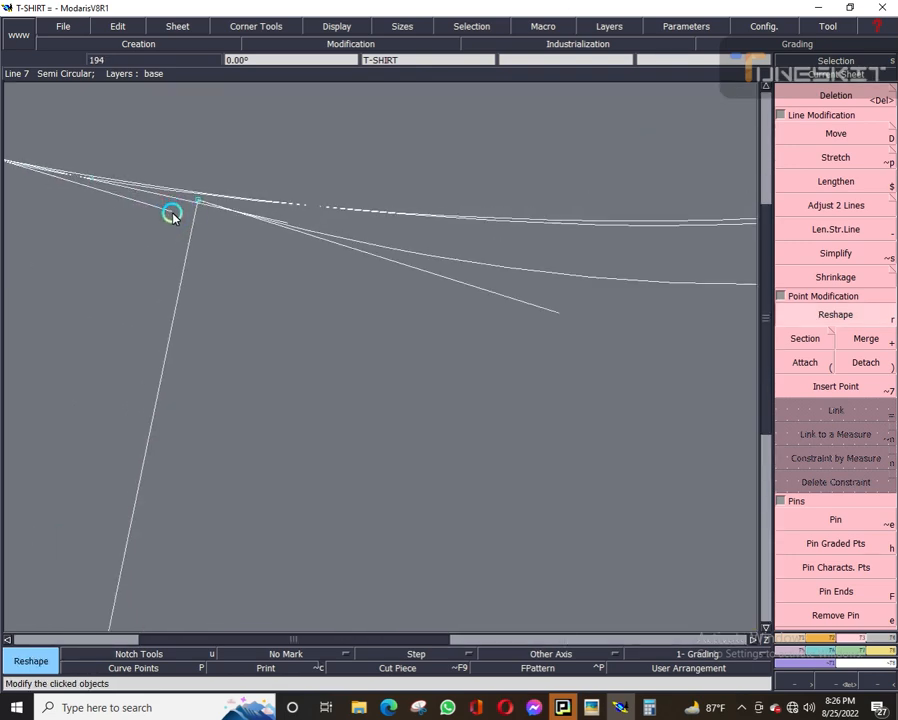
pyautogui.click(174, 214)
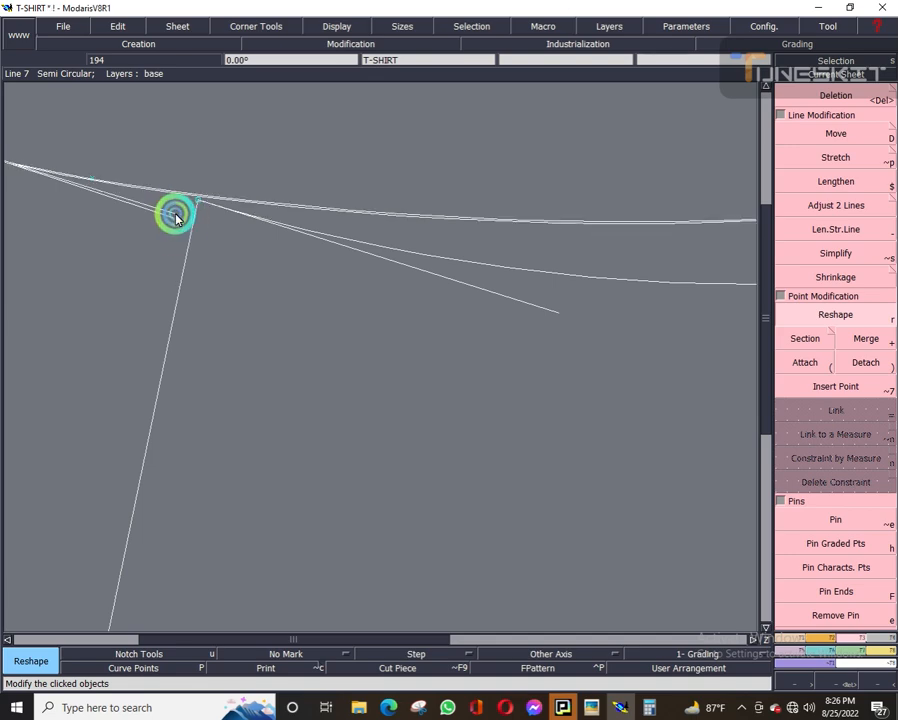
# Reshape the inner armhole curve slightly flatter with its shoulder-end tangent handle, and recentre the pattern sheet.
pyautogui.click(572, 266)
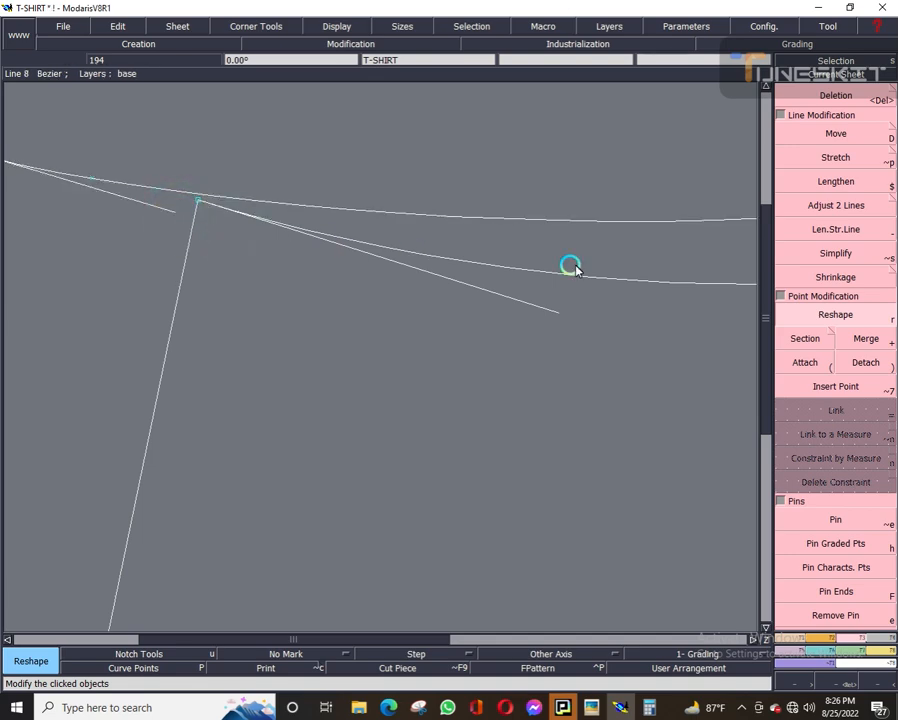
pyautogui.click(556, 318)
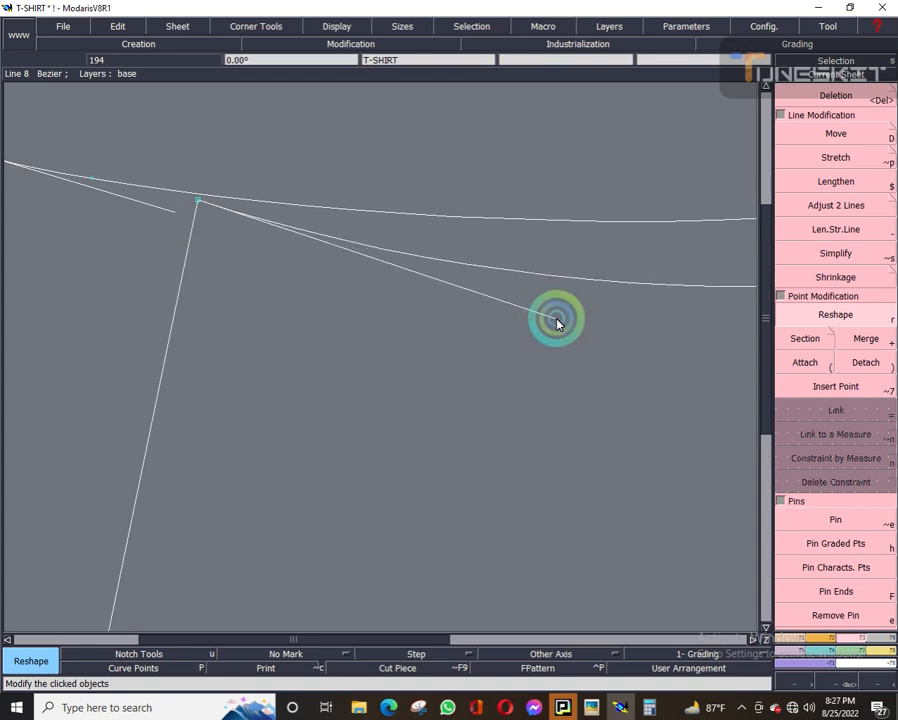
pyautogui.click(559, 315)
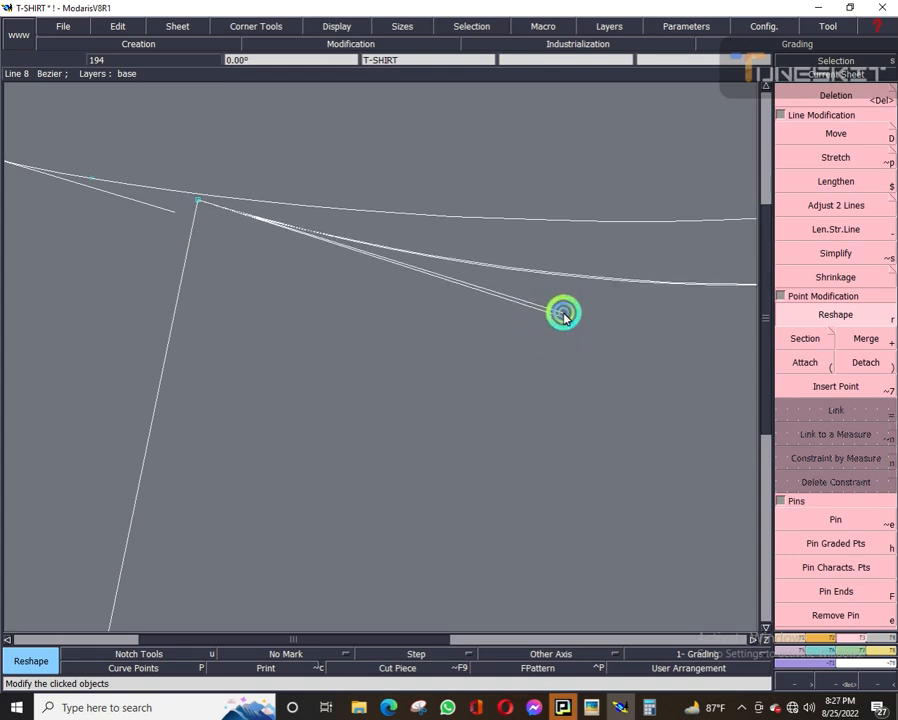
pyautogui.click(566, 311)
pyautogui.click(568, 310)
pyautogui.click(572, 304)
pyautogui.click(821, 78)
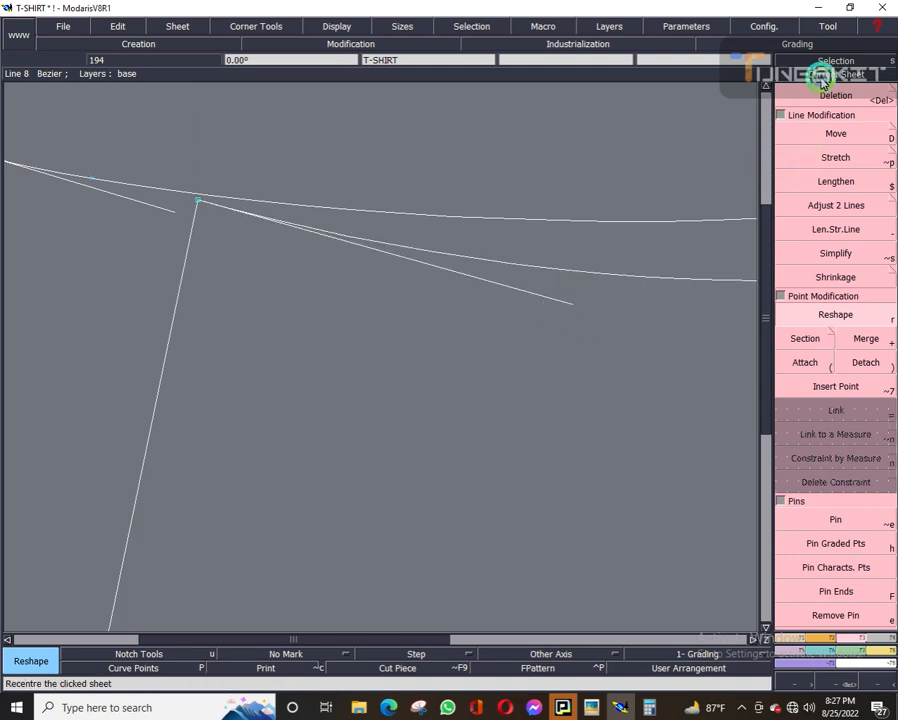
pyautogui.click(541, 271)
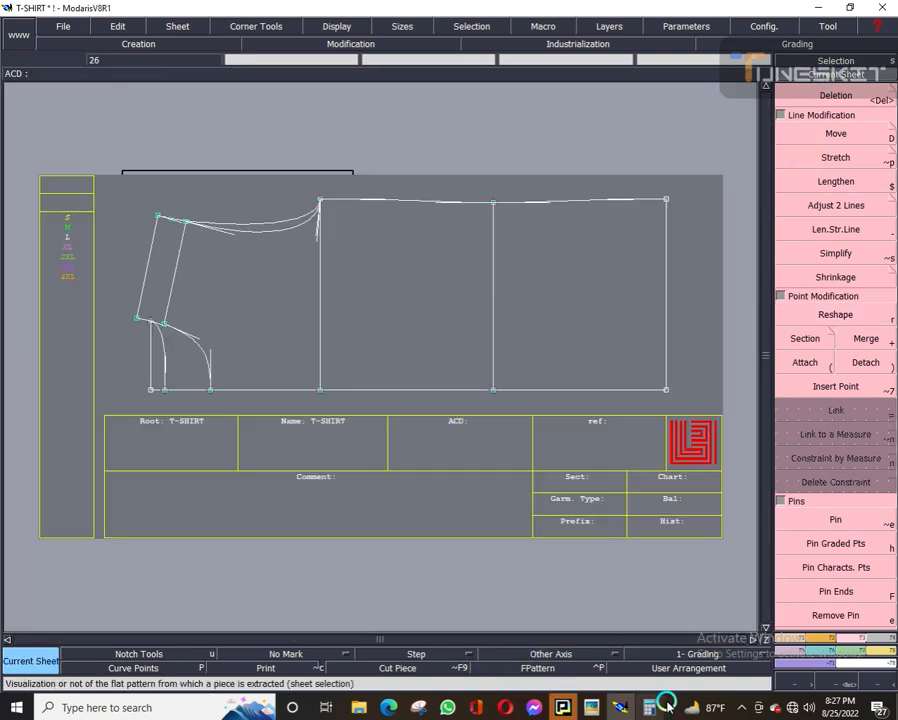
pyautogui.click(745, 707)
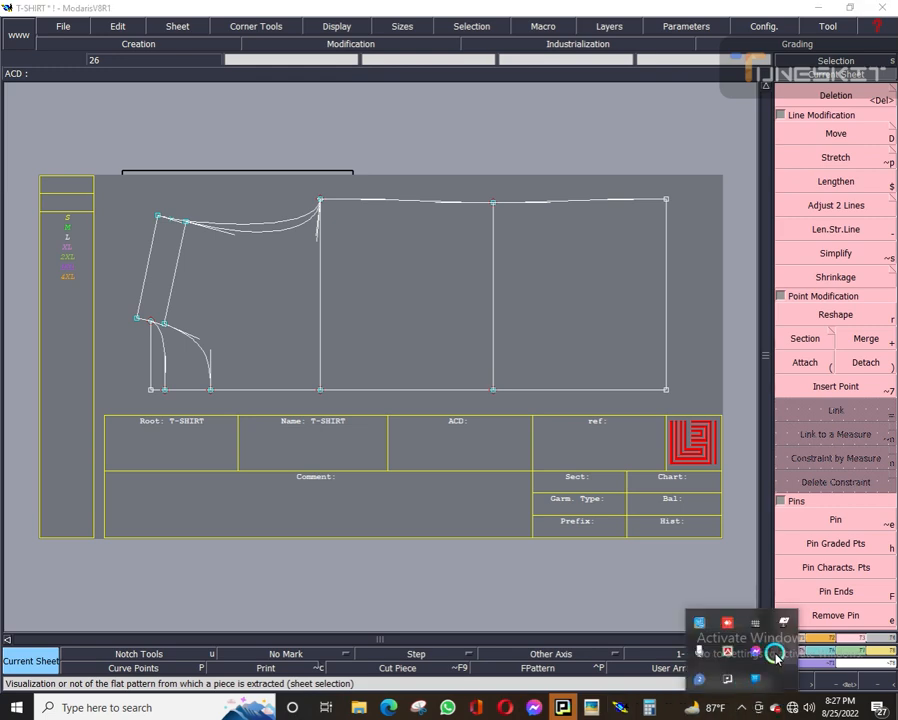